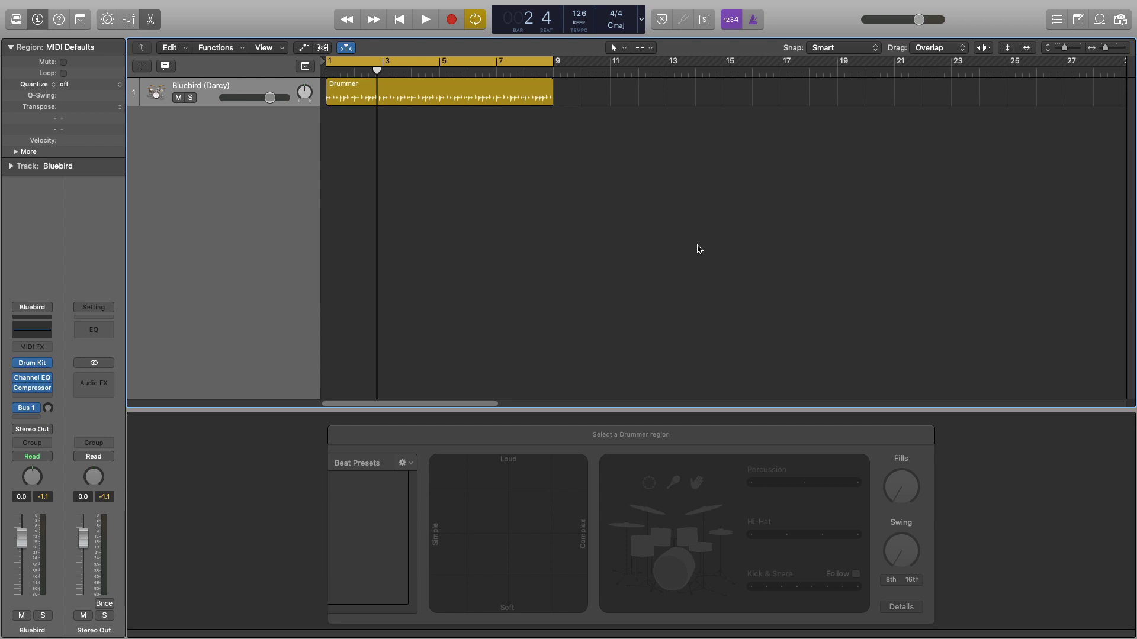
Insert Phat FX from Multi Effects into the empty slot after the Compressor on the Bluebird drum track
click(39, 397)
mouse_move(32, 592)
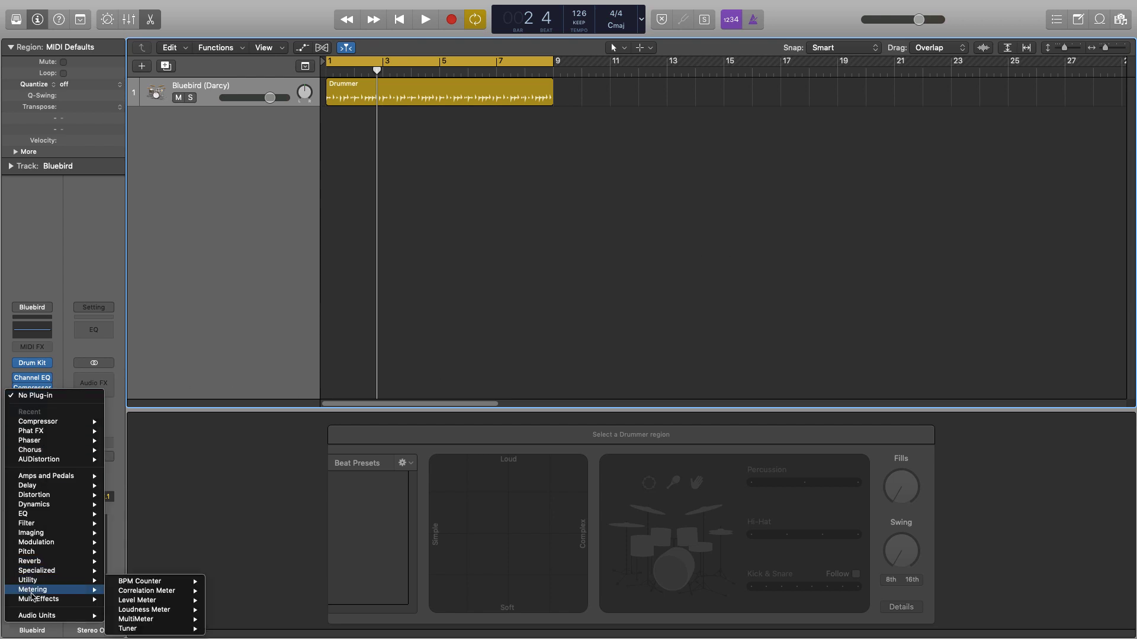
mouse_move(137, 599)
click(195, 599)
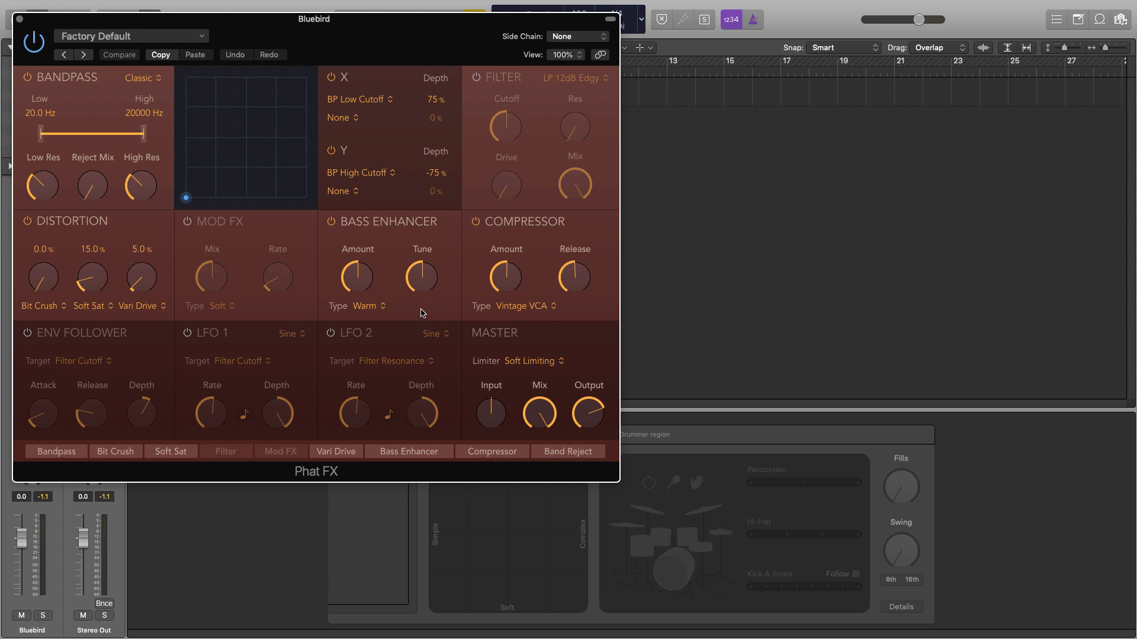
Look through the compressor and Soft Sat distortion type lists, leaving both unchanged
click(527, 300)
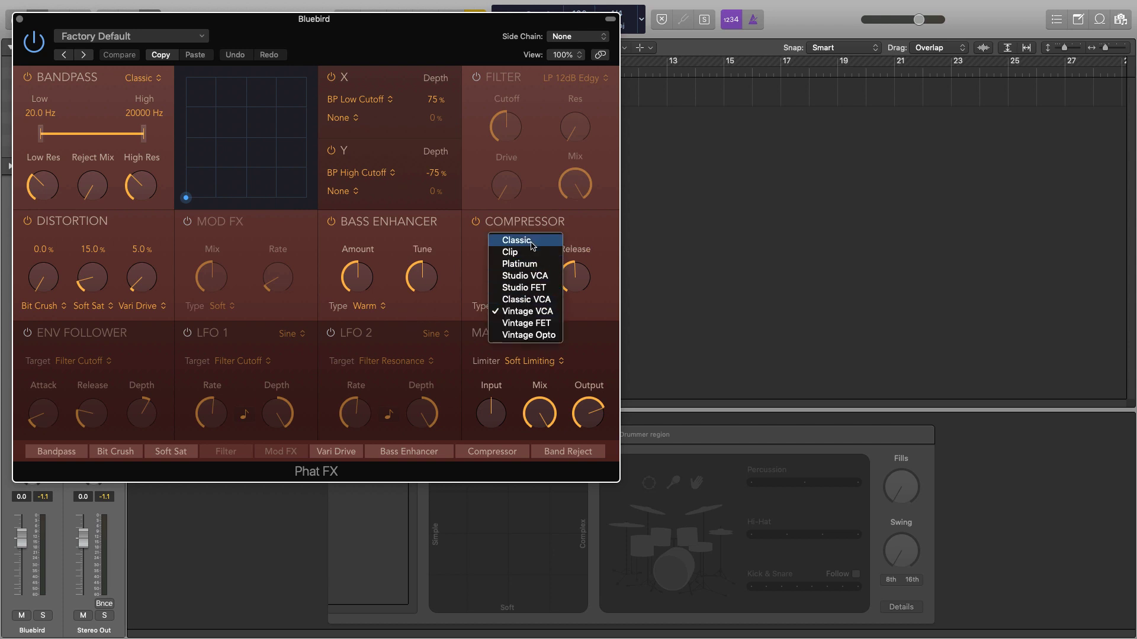
click(50, 261)
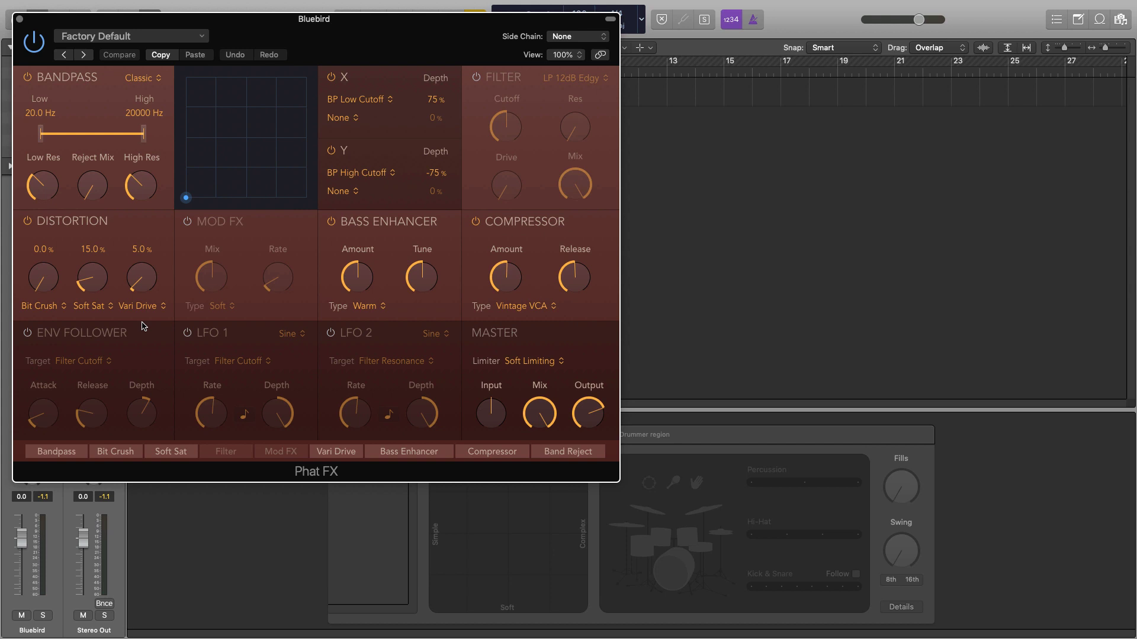
click(98, 307)
click(142, 222)
Move the Phat FX window to the right and play the drum loop through it once
drag(387, 20, 777, 119)
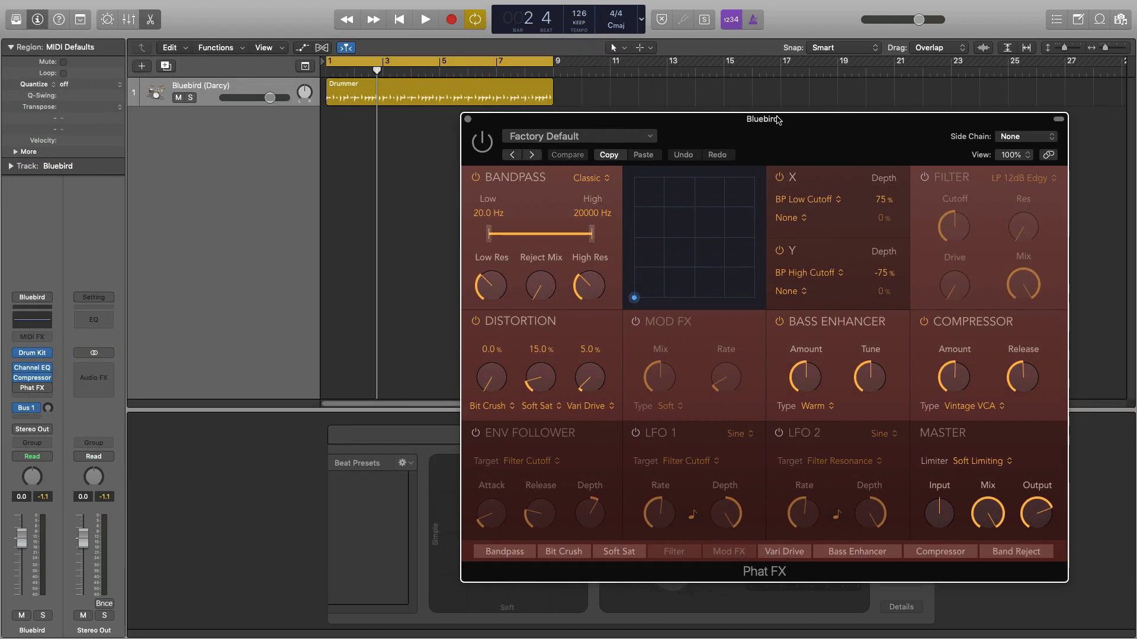
key(space)
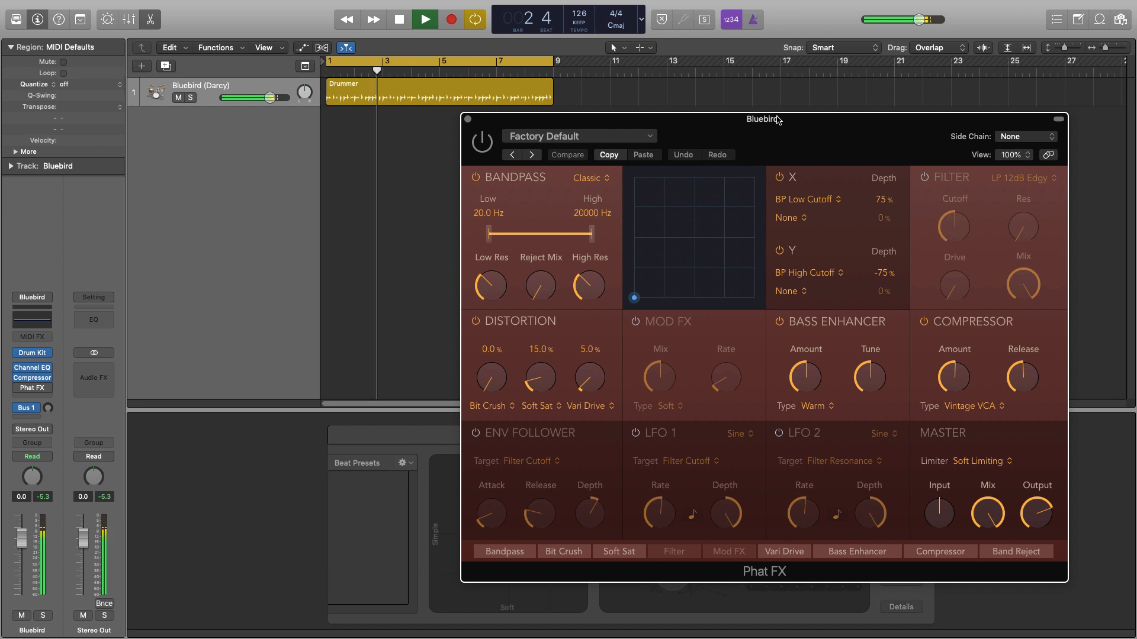
key(space)
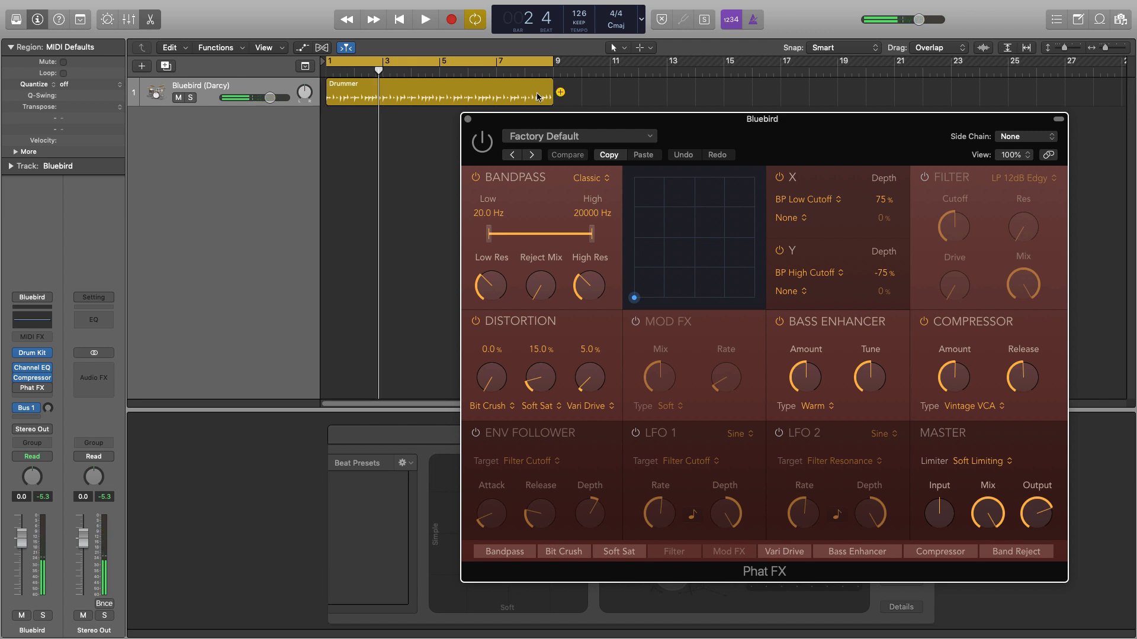
Enable Phat FX and turn off its Bandpass, Distortion, Compressor, X and Y modulation sections
click(481, 139)
drag(720, 131, 654, 76)
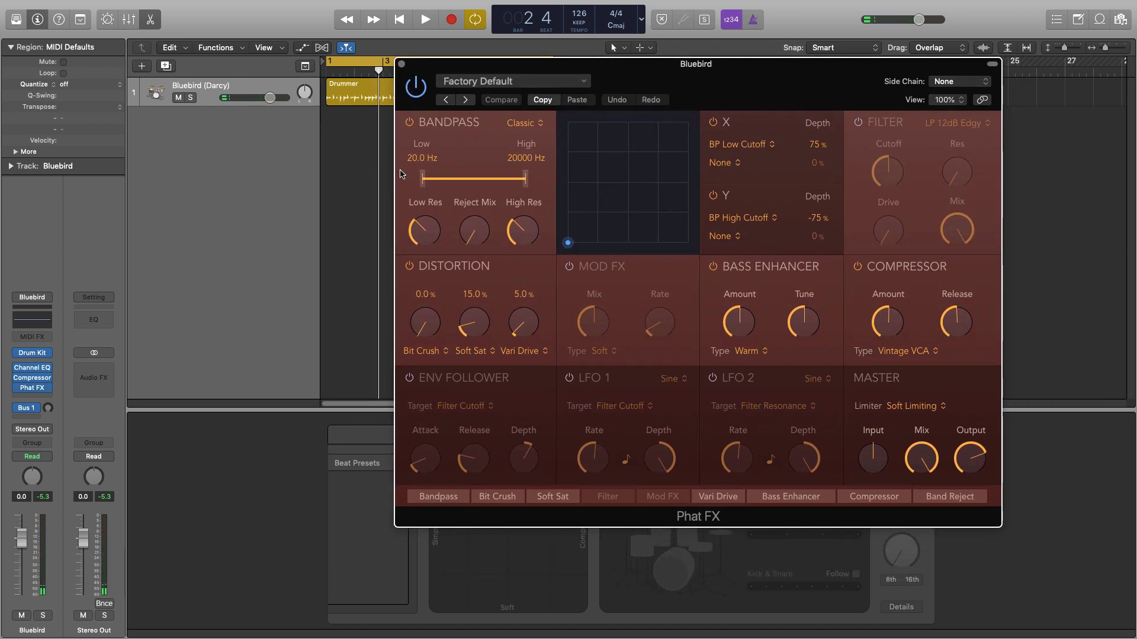
click(409, 122)
click(409, 266)
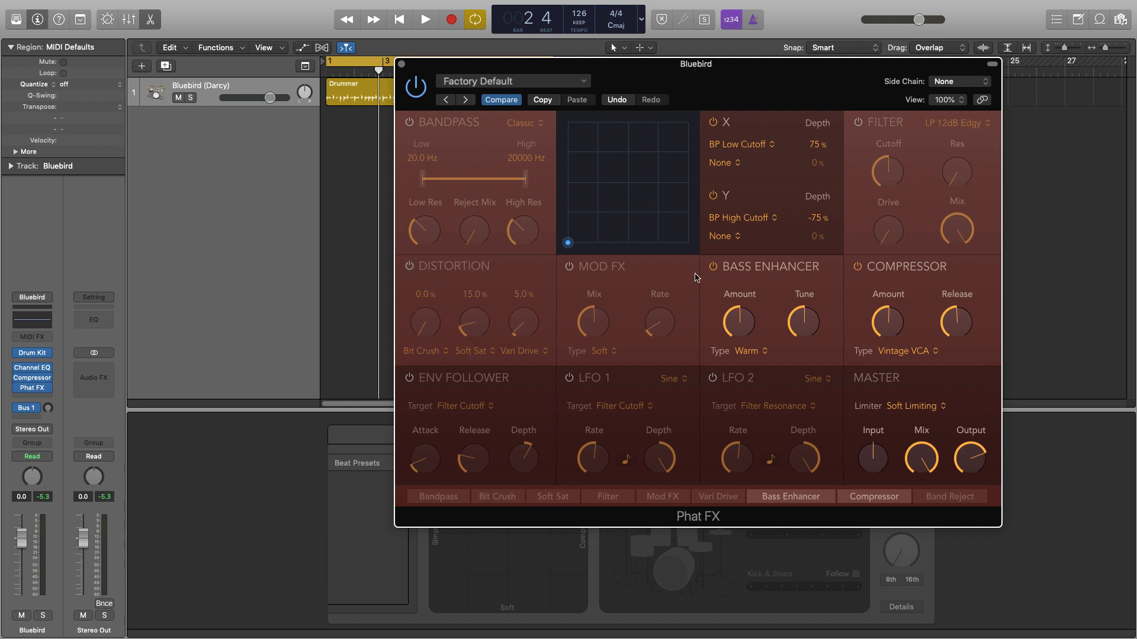
click(857, 267)
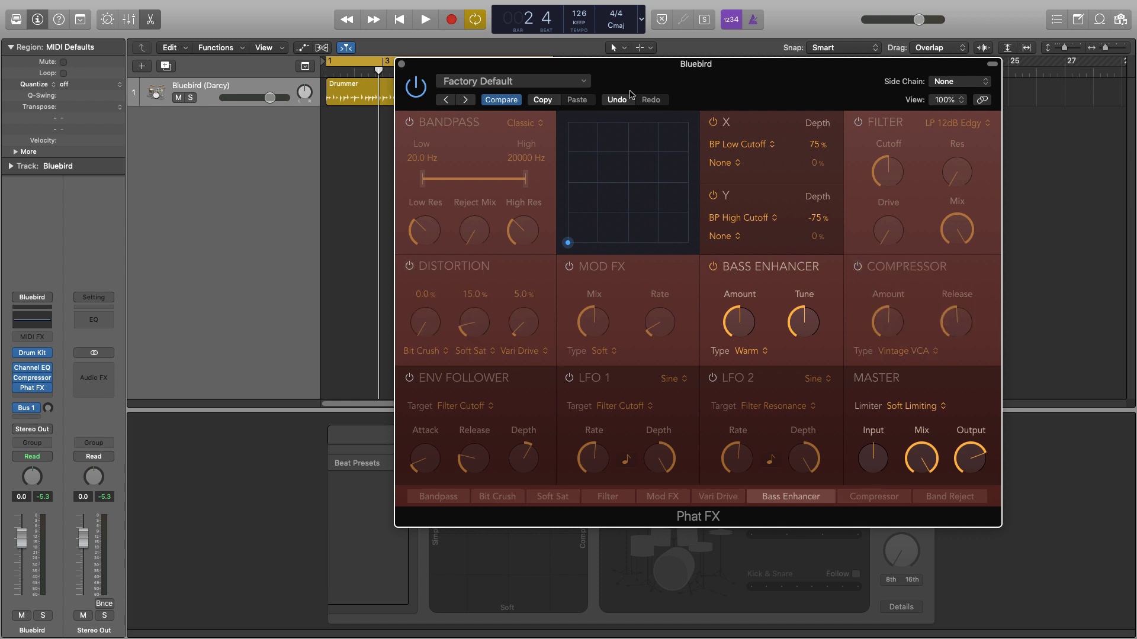
click(713, 122)
click(713, 196)
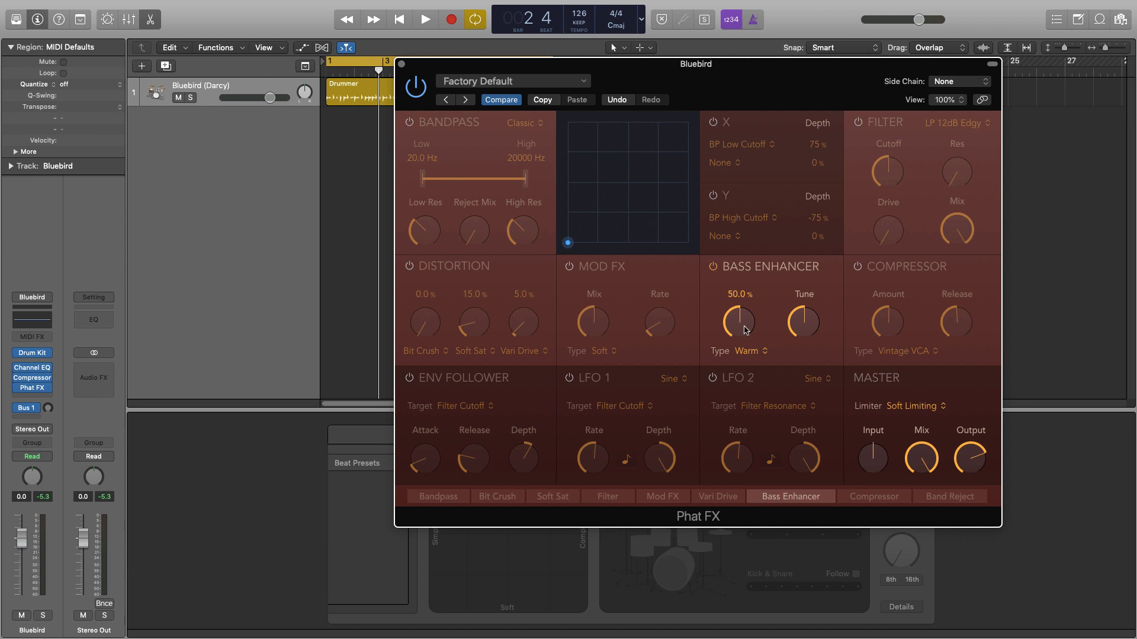
Raise the Bass Enhancer amount to 100% and compare the drums with it bypassed and on
drag(744, 326, 811, 421)
key(space)
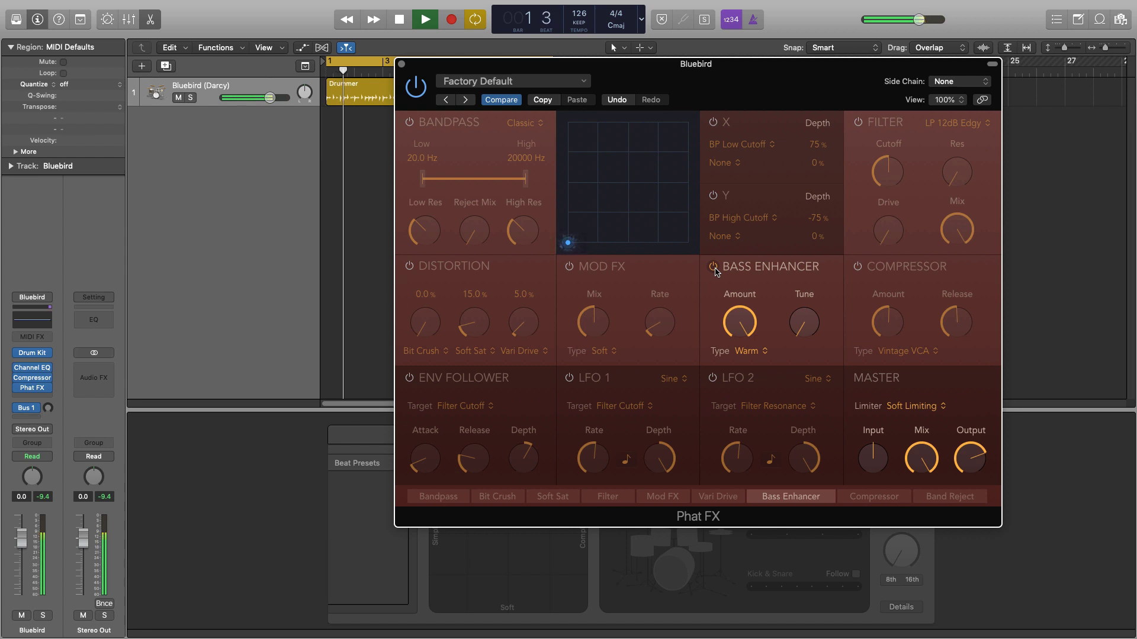
click(714, 267)
click(714, 267)
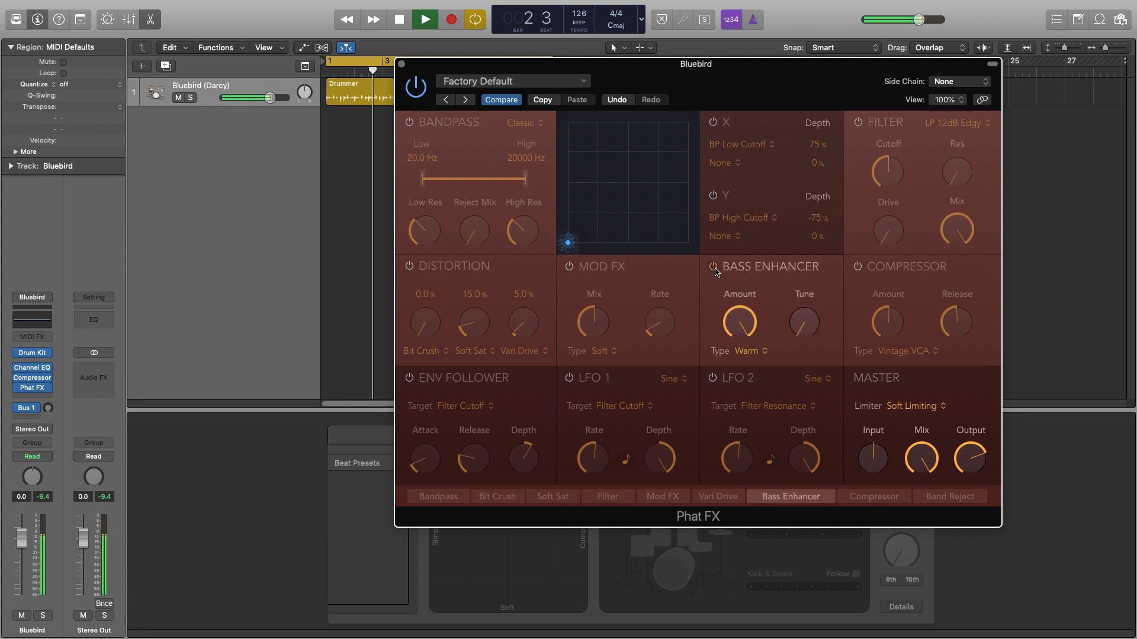
key(space)
Raise the Bass Enhancer tune from 30 Hz to 50 Hz and lower its amount to about 74%
mouse_move(731, 313)
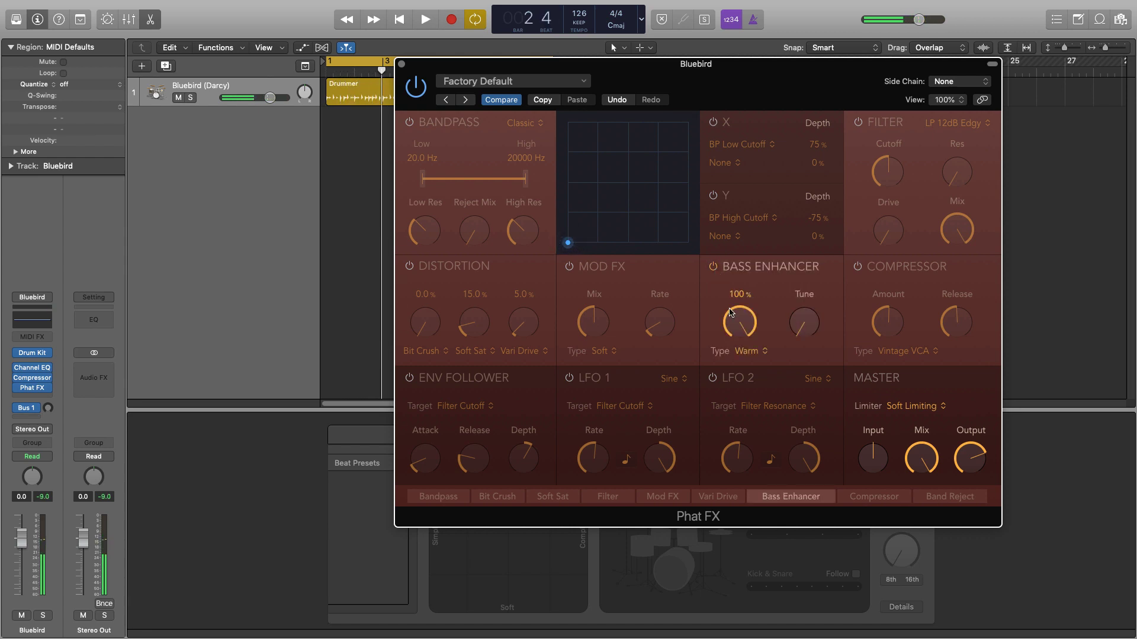
mouse_move(814, 331)
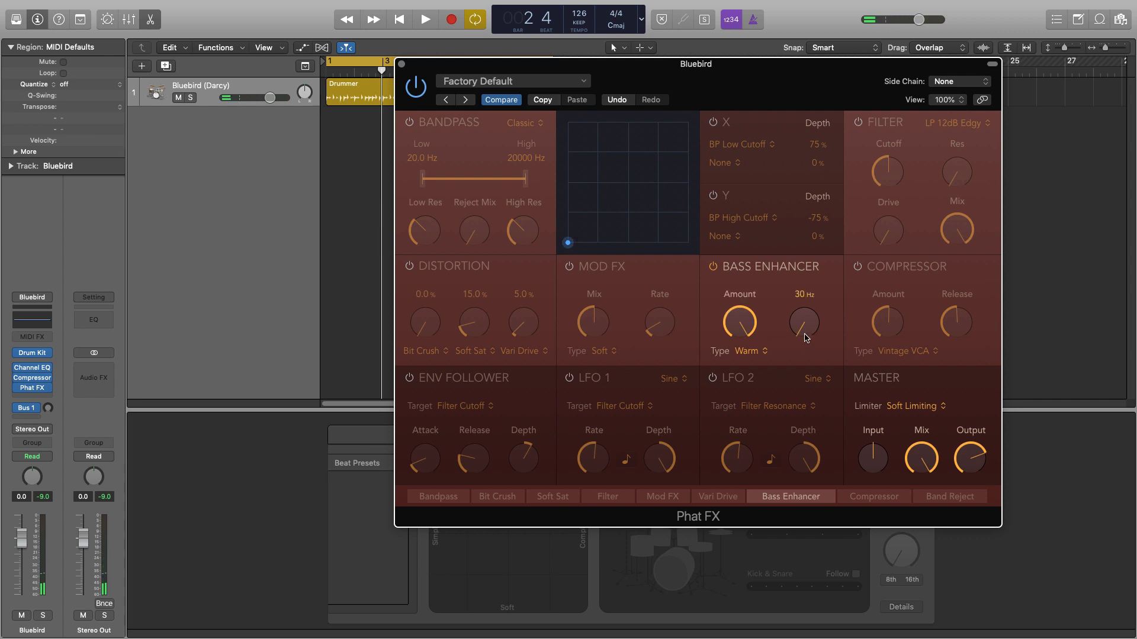
key(space)
drag(808, 336, 801, 289)
key(space)
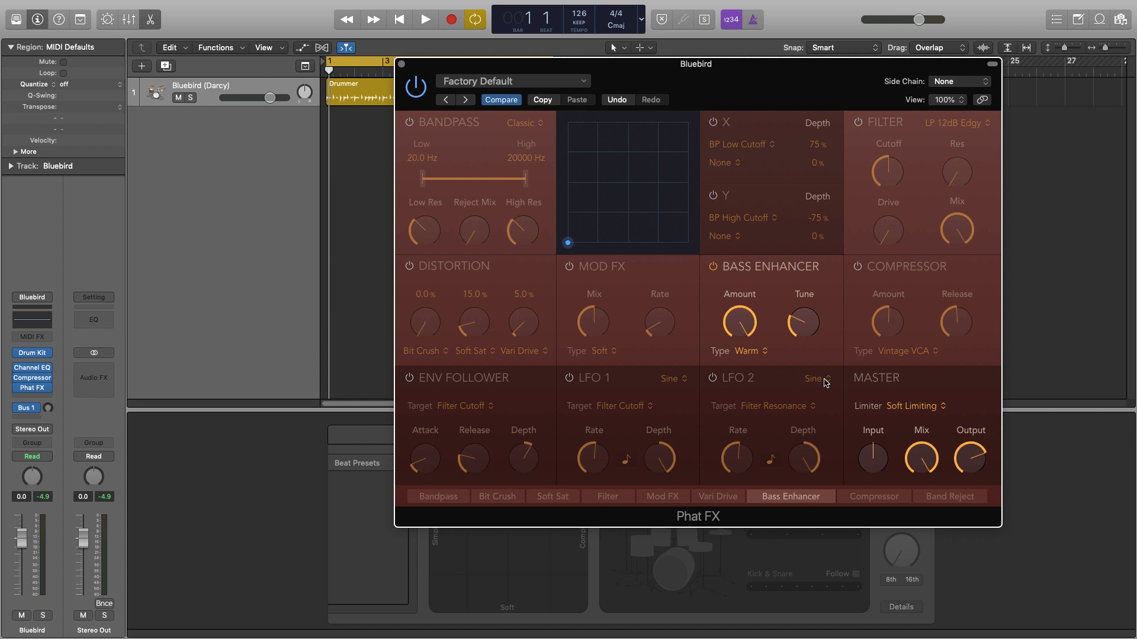
key(space)
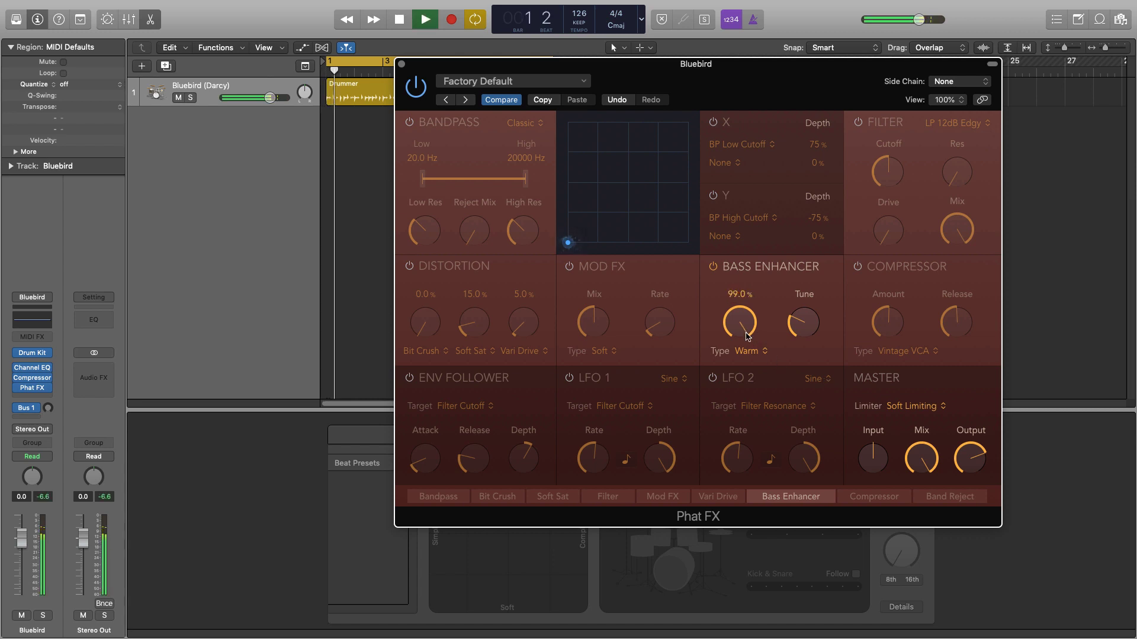
drag(745, 353, 740, 380)
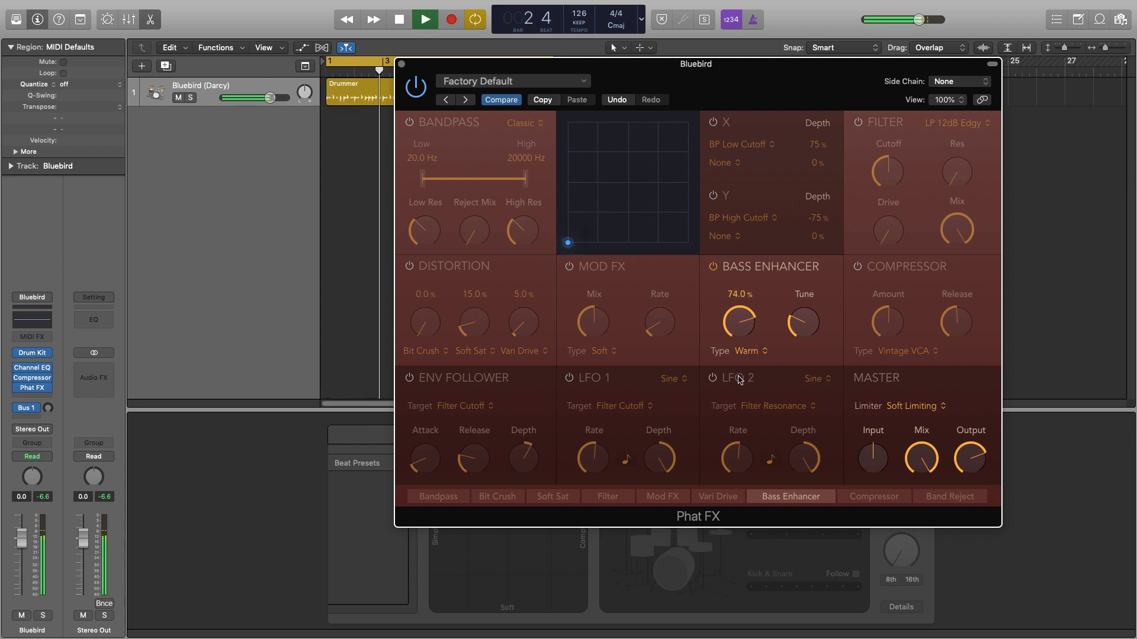
click(713, 267)
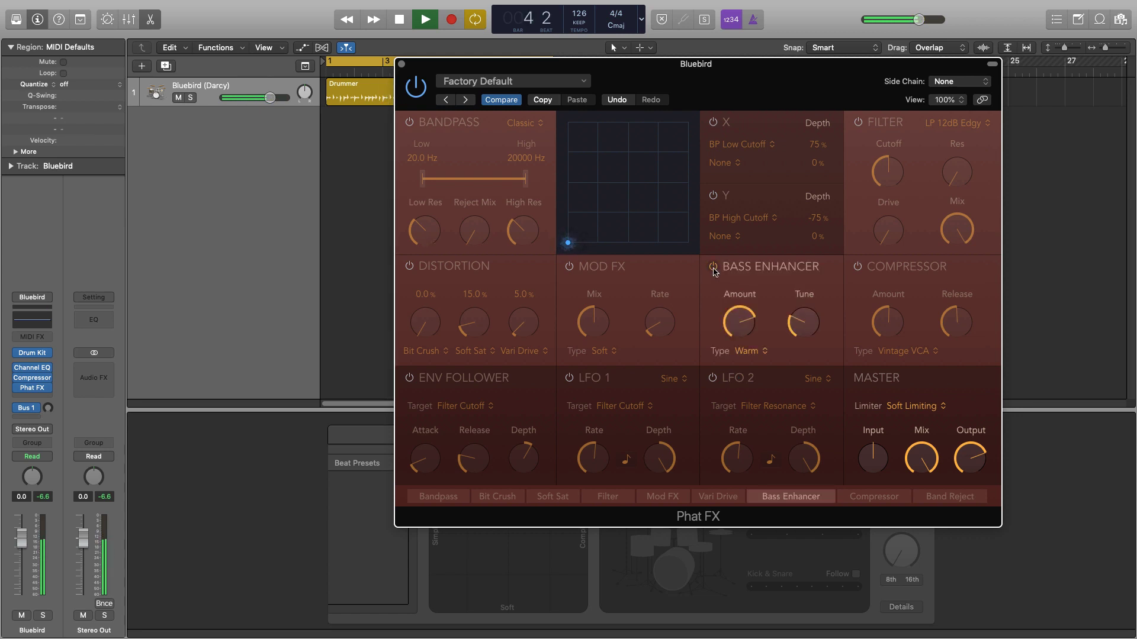
key(space)
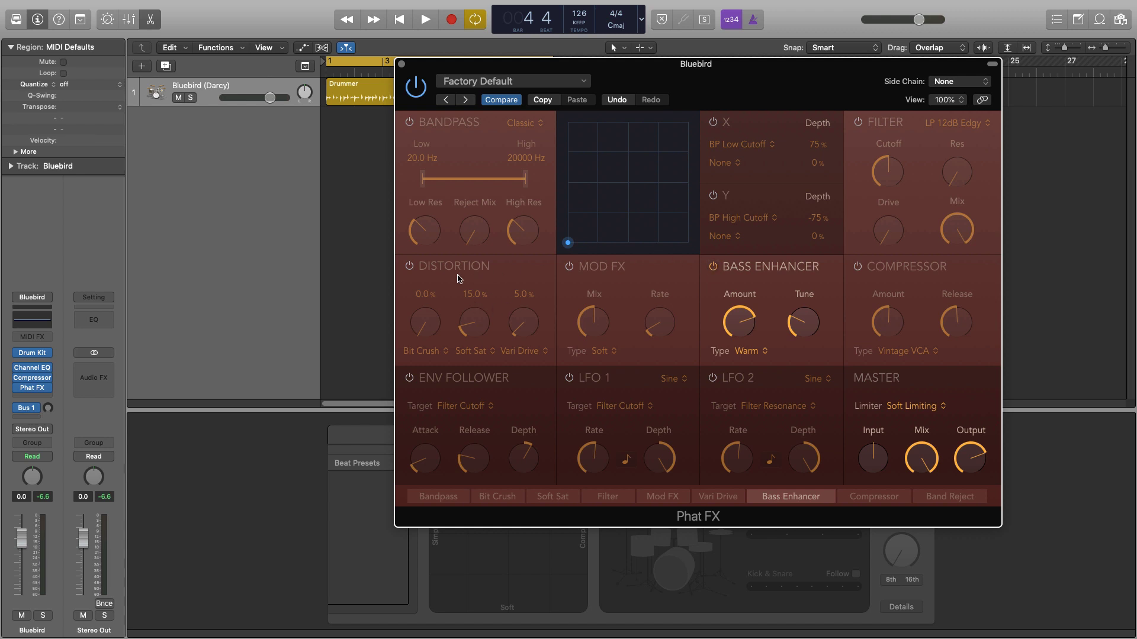
Switch Distortion back on with its stages set to Scream, Squared and Soft Saturation
click(408, 265)
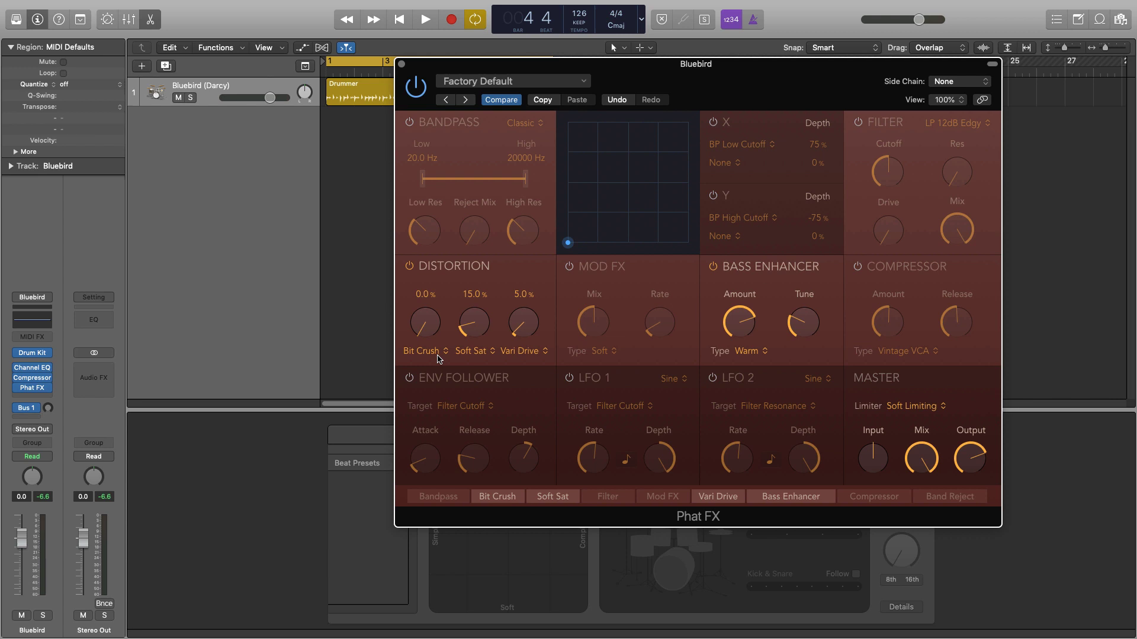
click(441, 353)
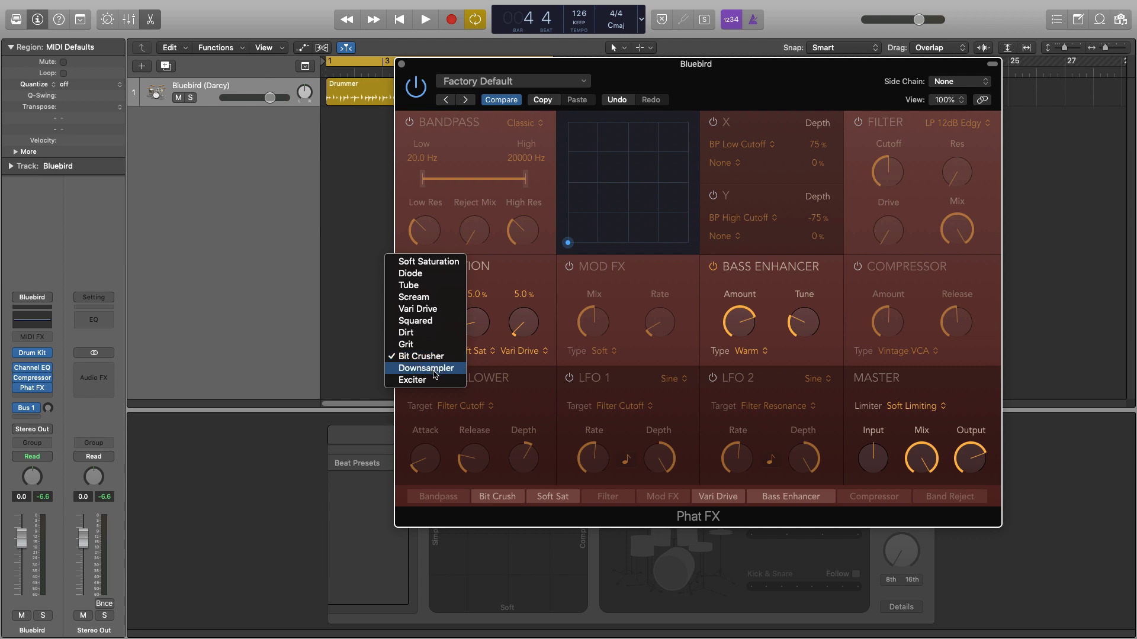
click(415, 297)
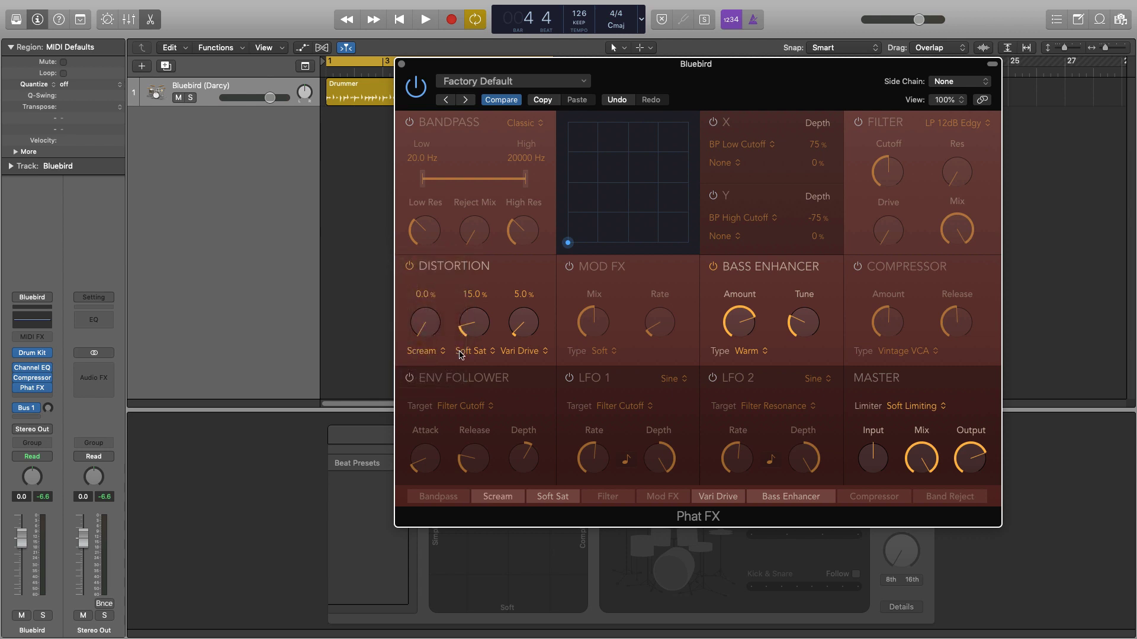
click(491, 351)
click(490, 415)
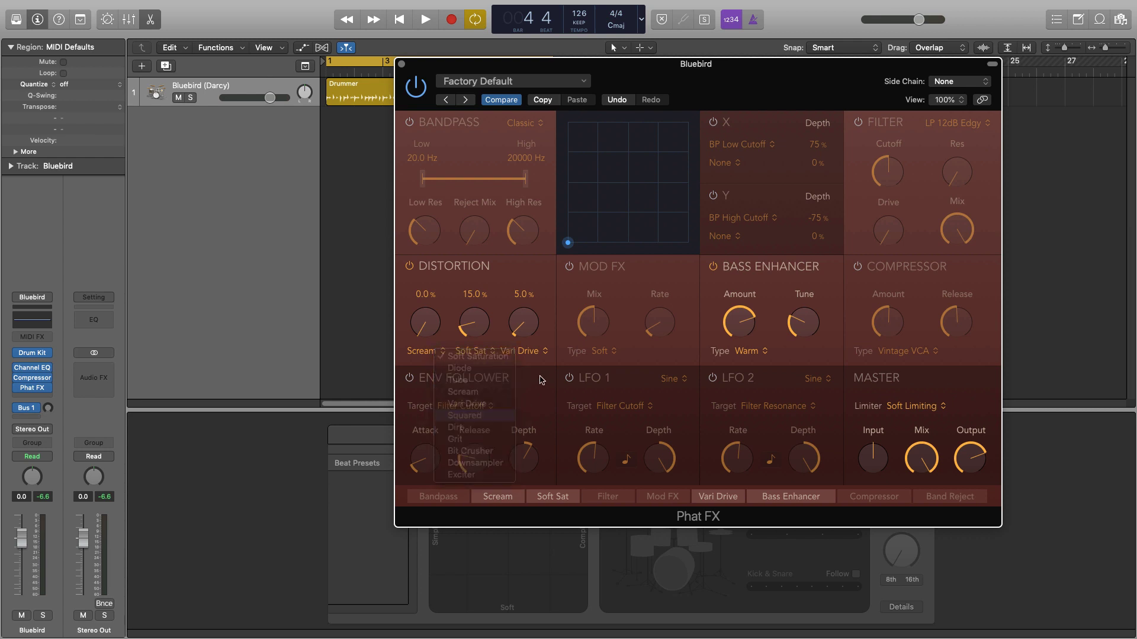
click(527, 353)
click(534, 309)
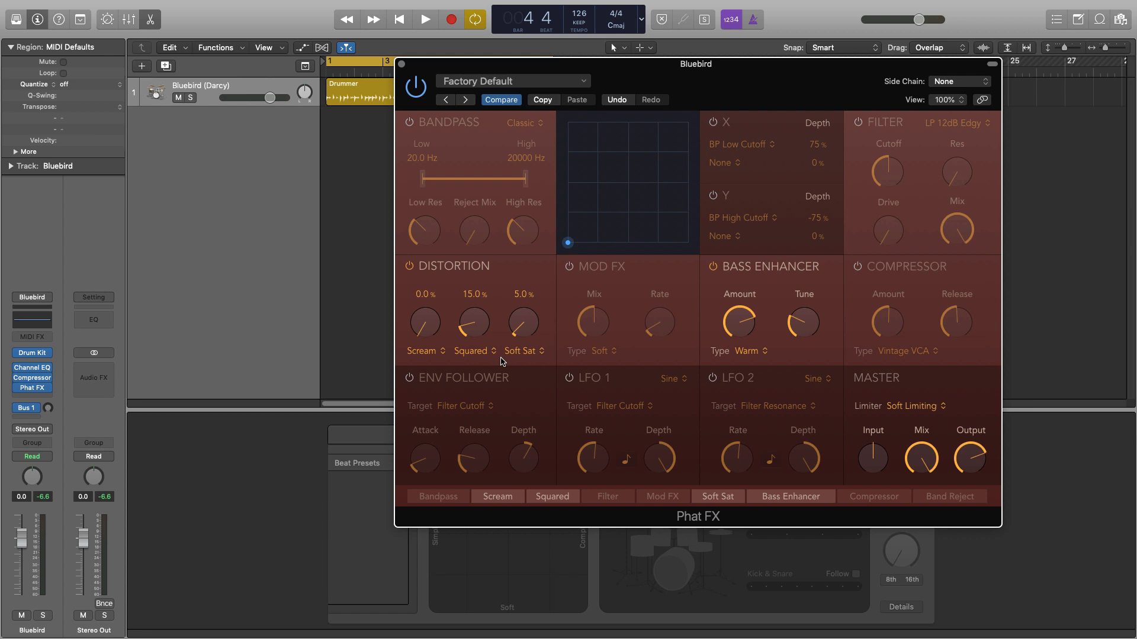
Reset the Squared and Soft Sat amounts to 0% and switch off the Bass Enhancer
alt+click(477, 325)
alt+click(523, 330)
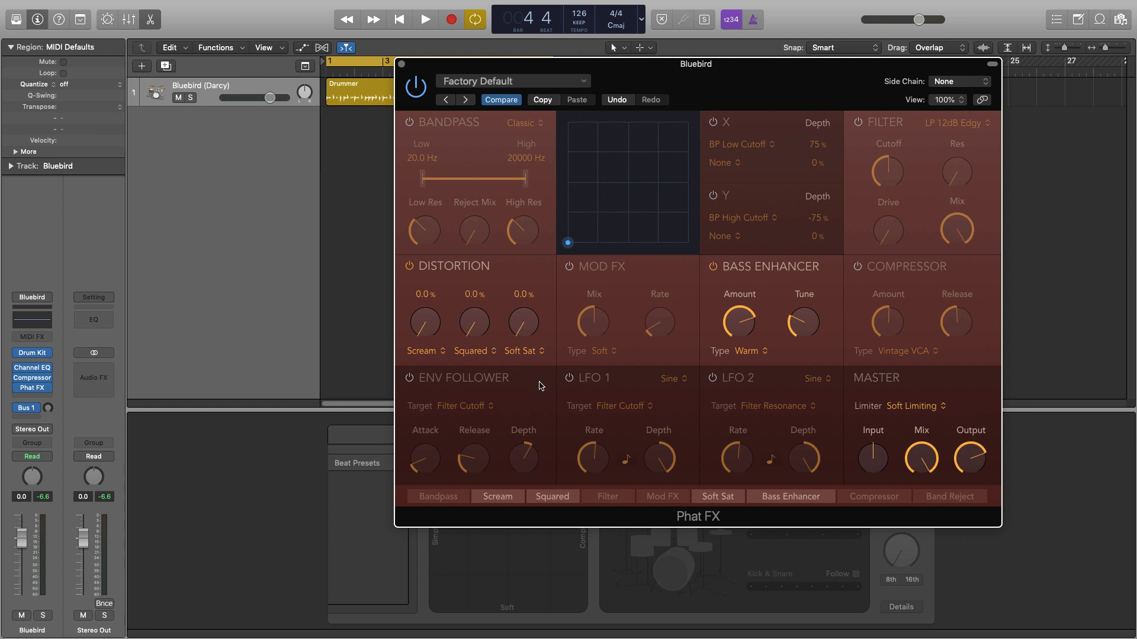
click(713, 267)
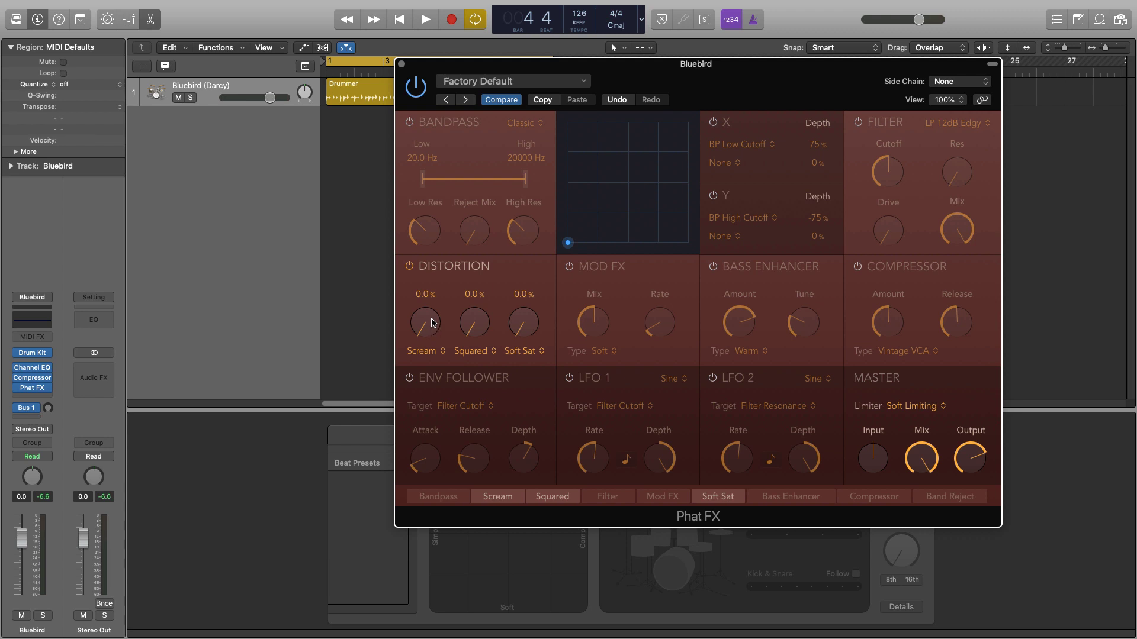
Audition the Scream distortion at 49%, then reset it to 0%
drag(434, 326, 430, 245)
key(space)
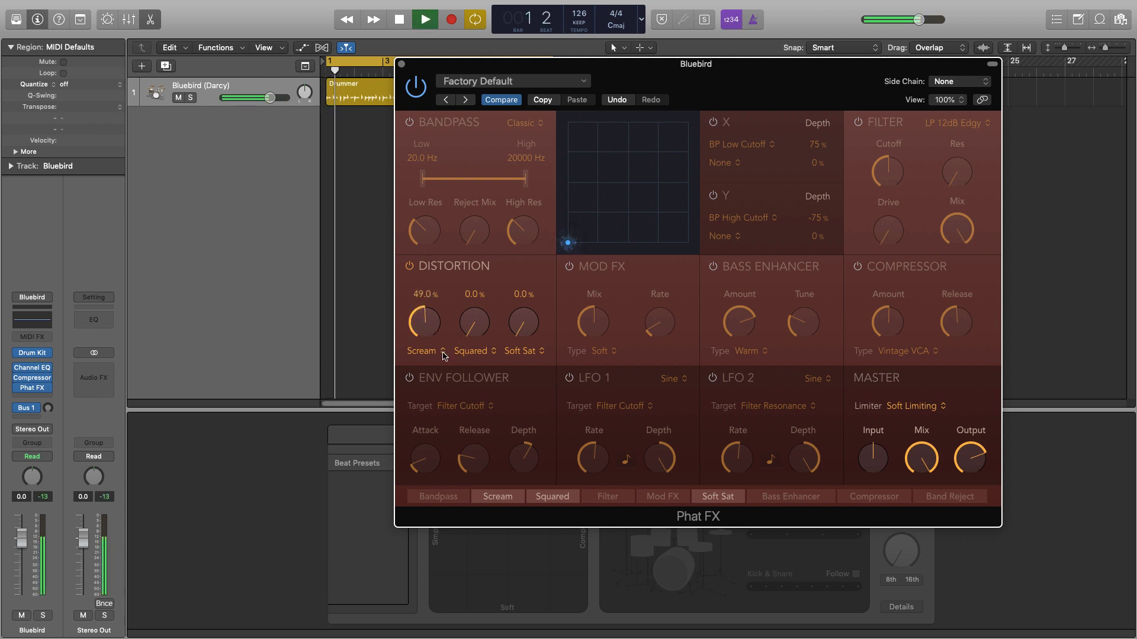
key(space)
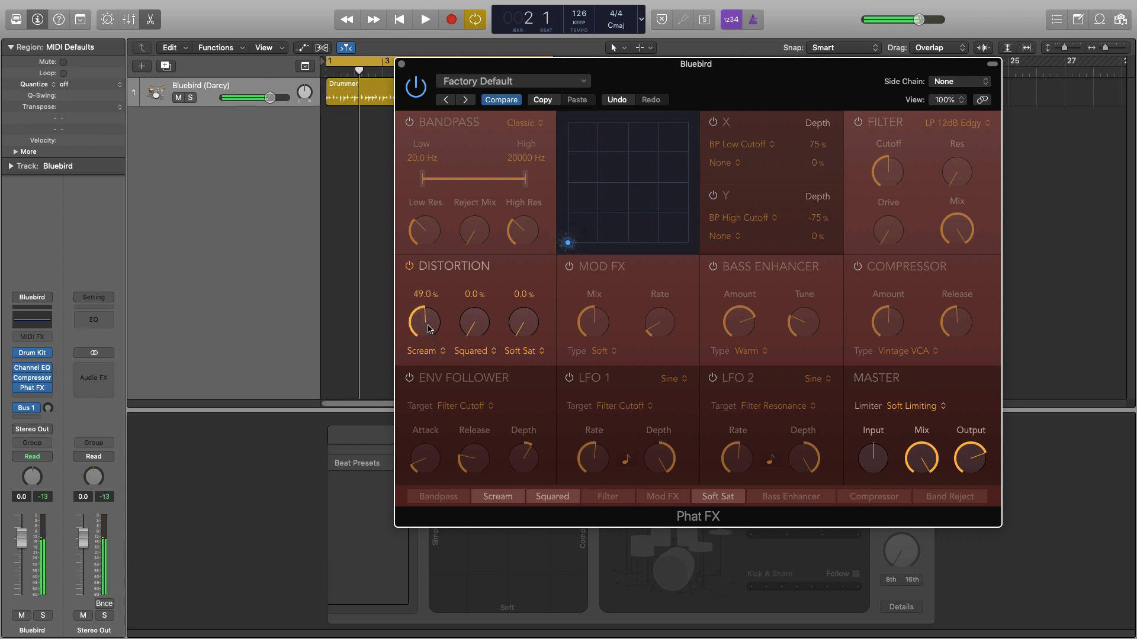
alt+click(426, 325)
Audition Squared at 49%, reset it to 0%, then play the drums through Soft Sat alone
drag(480, 333, 521, 253)
key(space)
key(space)
alt+click(474, 324)
key(space)
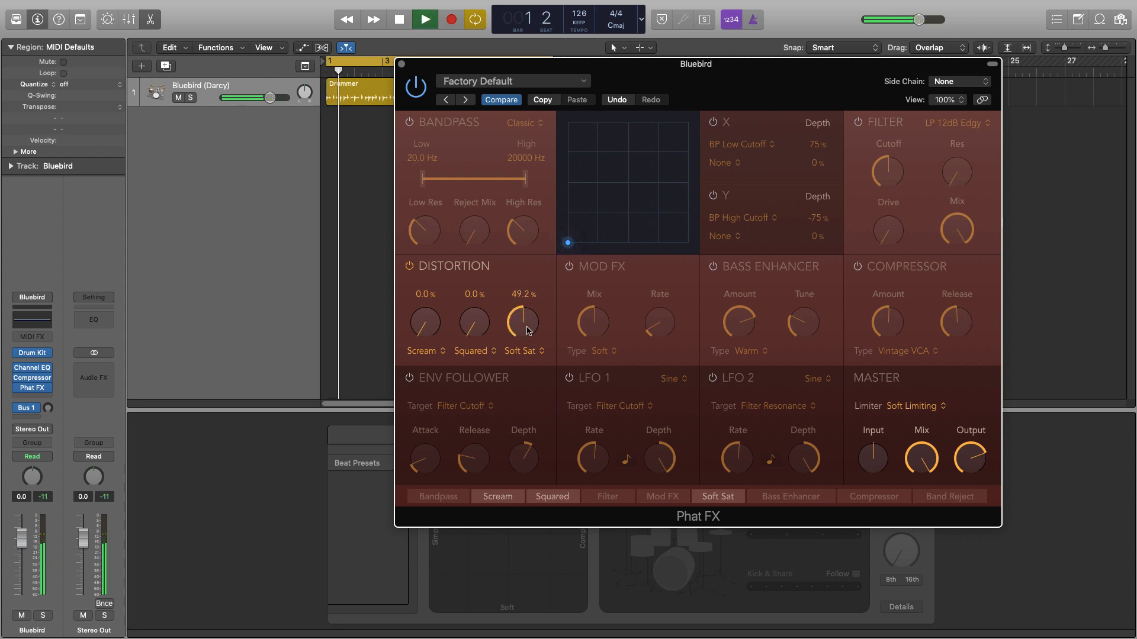
key(space)
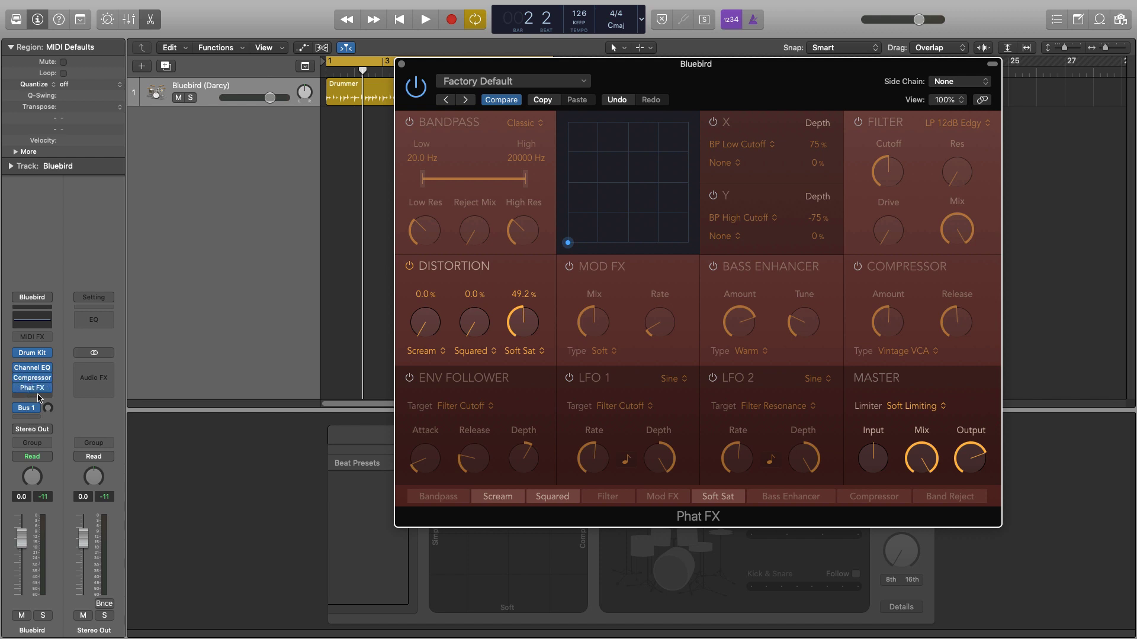
mouse_move(30, 370)
Move Bandpass later and Soft Sat right after Squared, lowering Soft Sat to about 41%
mouse_move(33, 380)
drag(435, 505, 556, 509)
drag(727, 500, 525, 506)
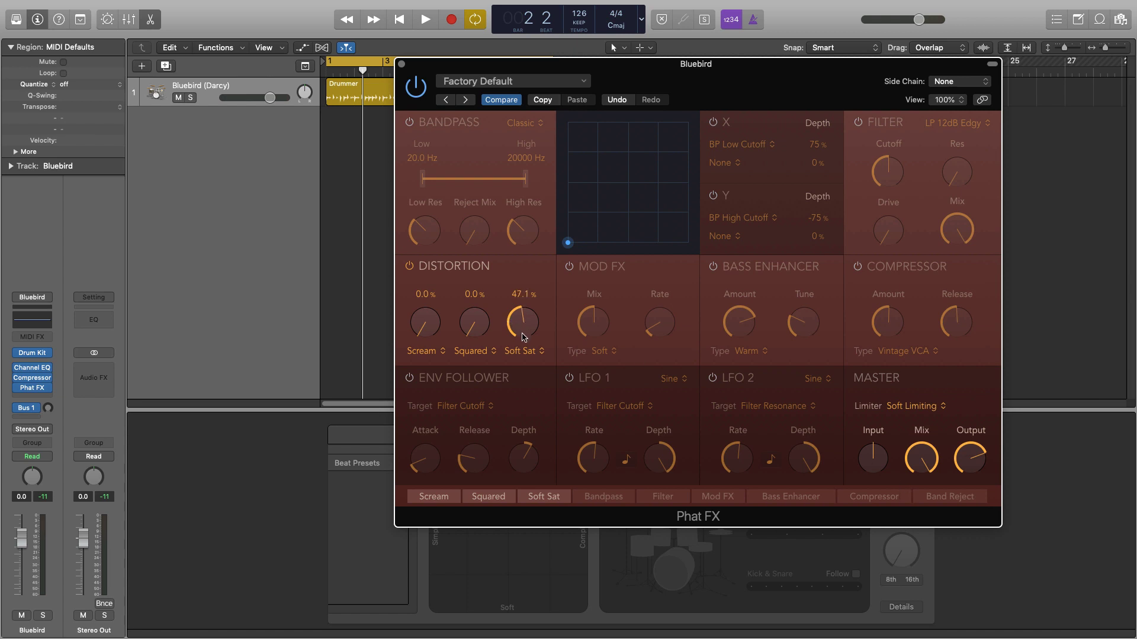
drag(524, 335, 425, 294)
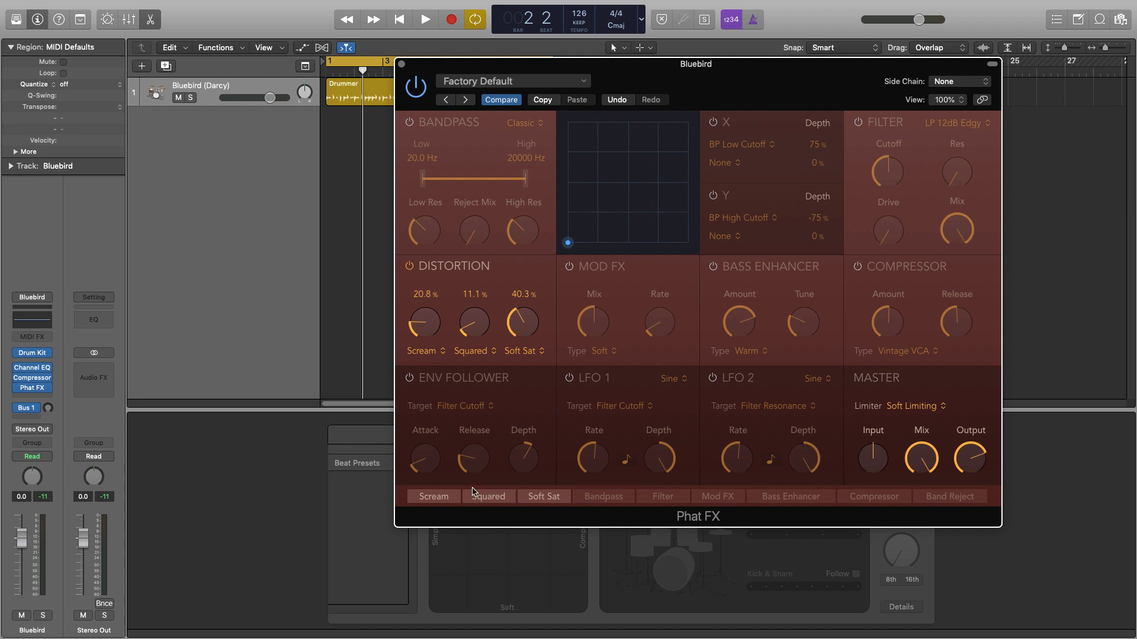
key(space)
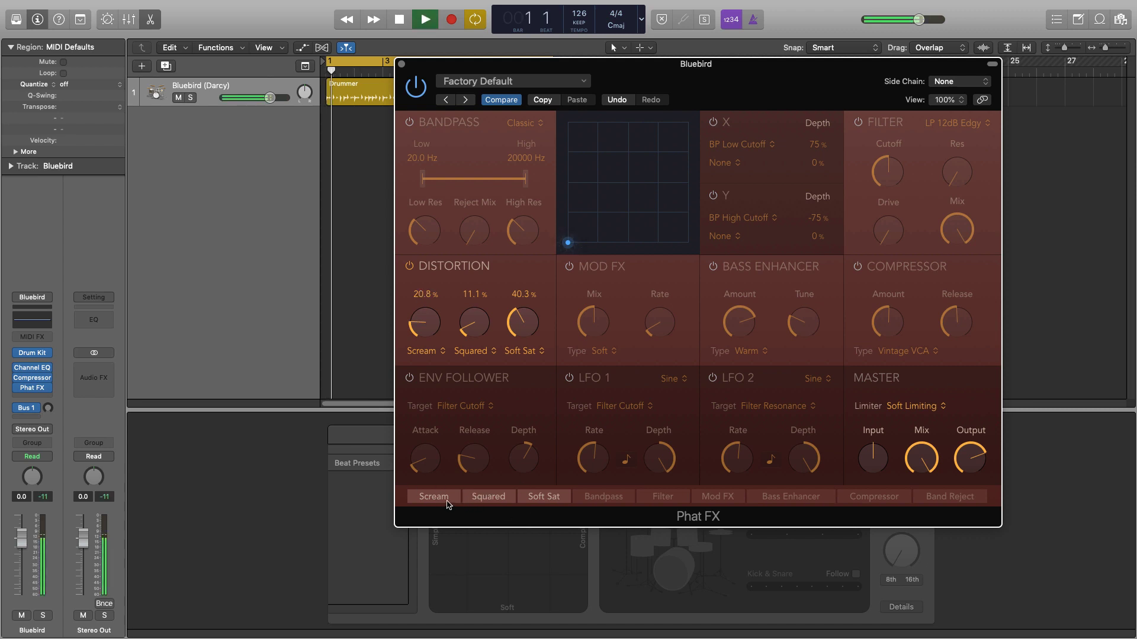
Put Squared first, enable Bass Enhancer and move it earlier in the chain, then audition
drag(488, 497, 544, 499)
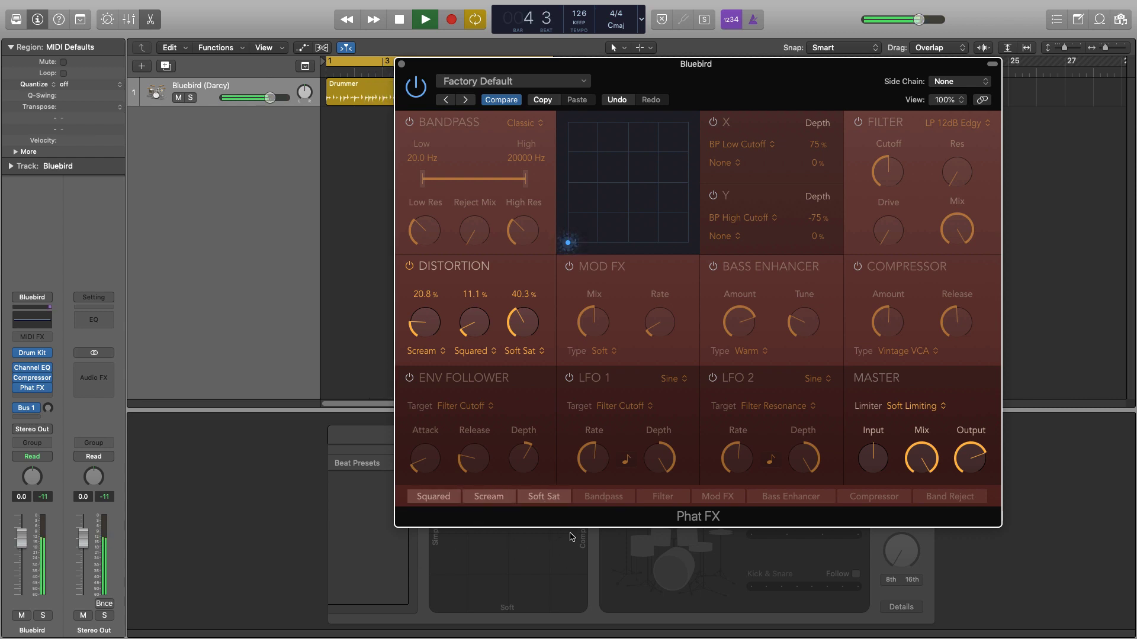
click(713, 267)
drag(792, 496, 616, 502)
key(space)
key(space)
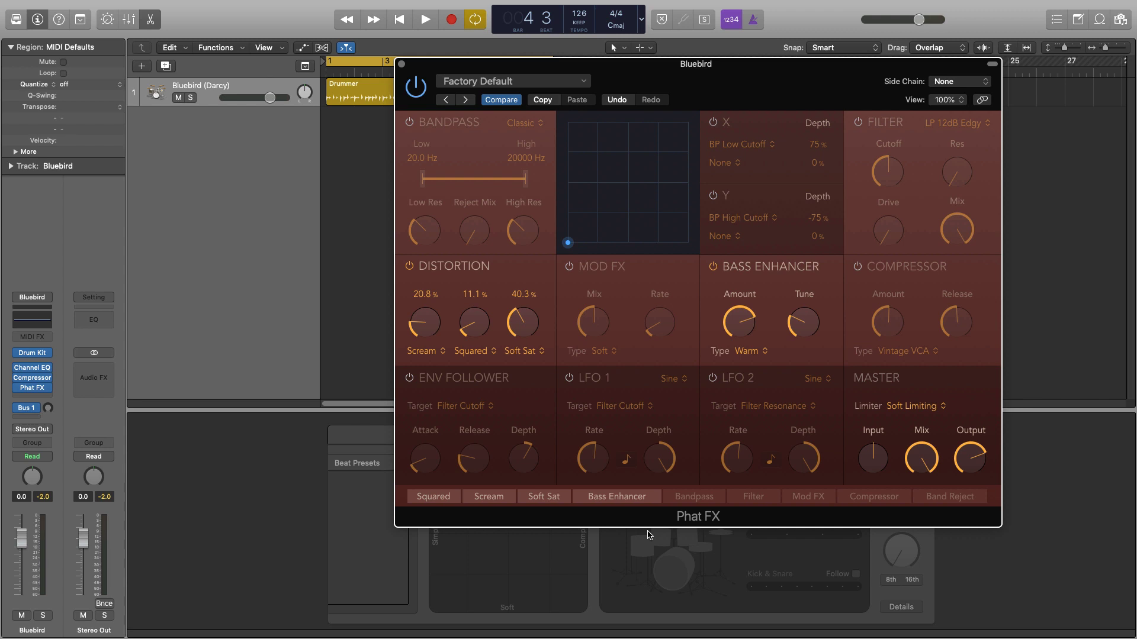
key(space)
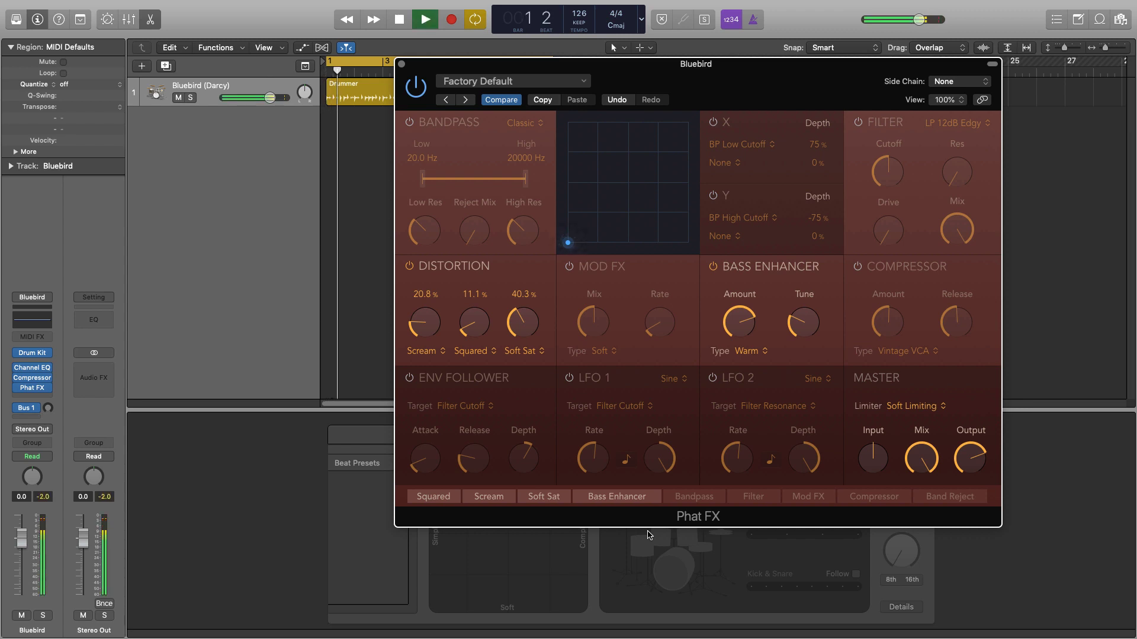
key(space)
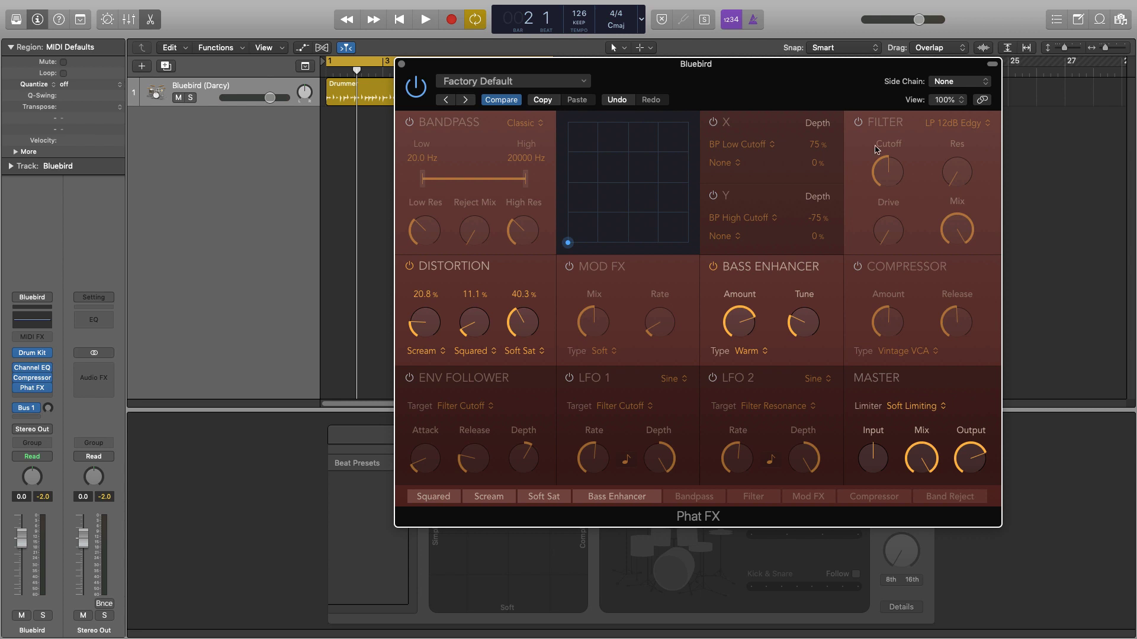
Switch on Filter and Env Follower, keep Filter Cutoff as the target, and choose HP 24dB Edgy
click(858, 122)
click(409, 378)
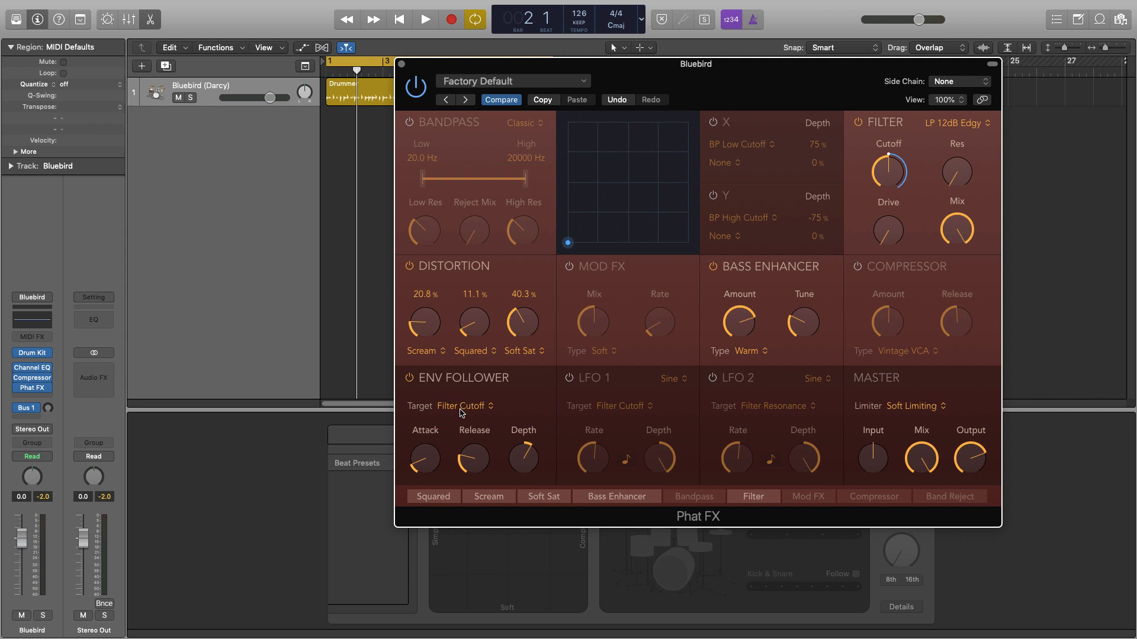
click(466, 411)
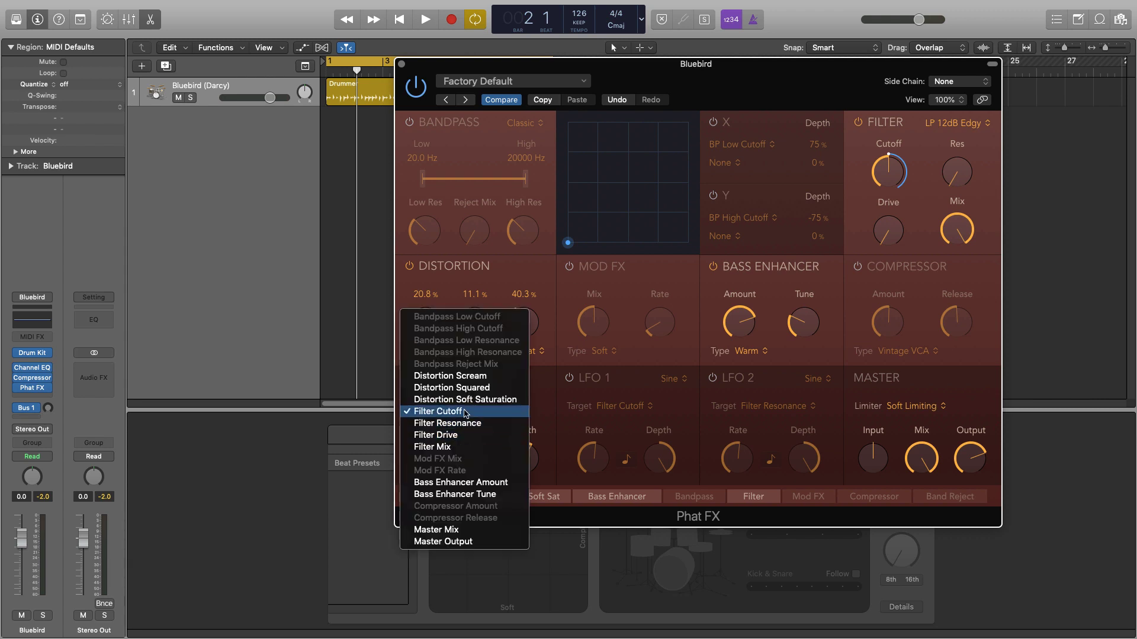
click(466, 412)
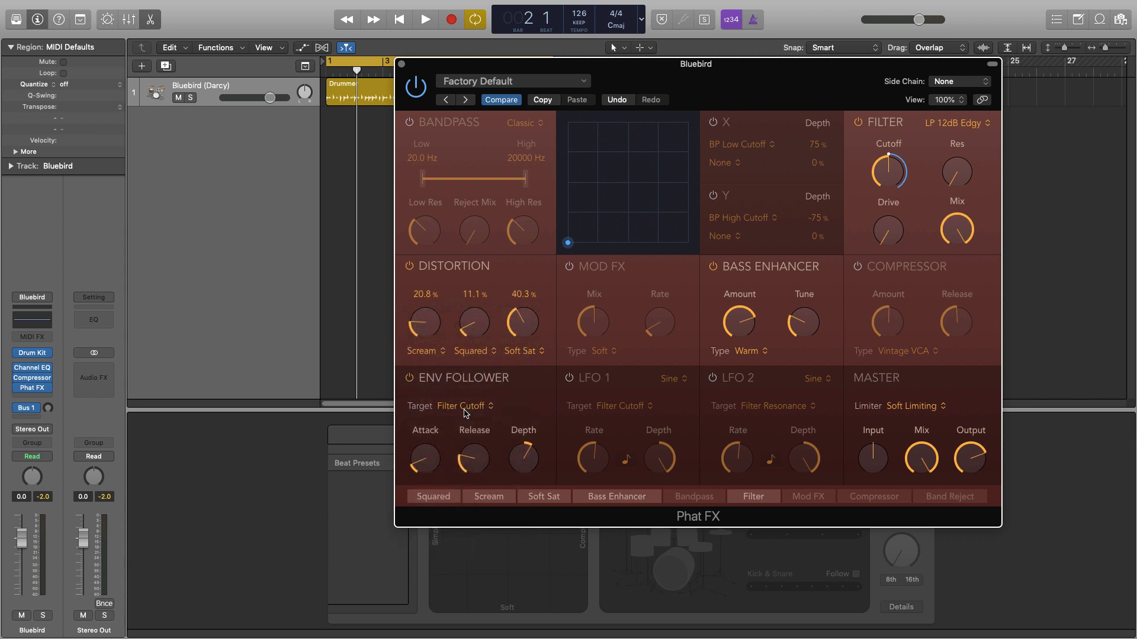
click(959, 125)
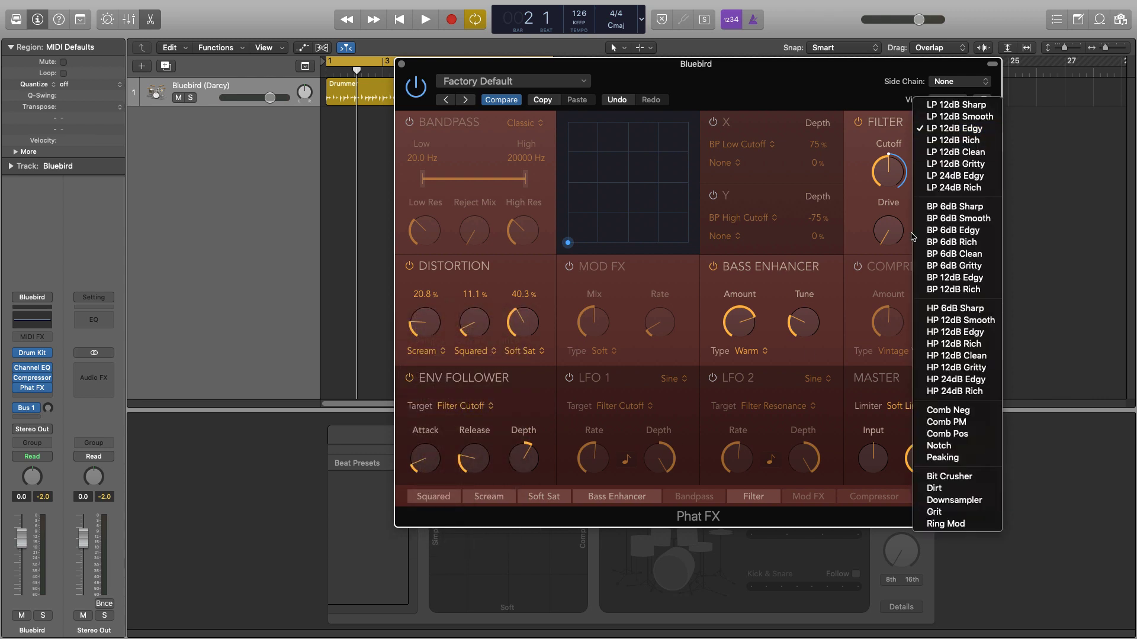
click(959, 381)
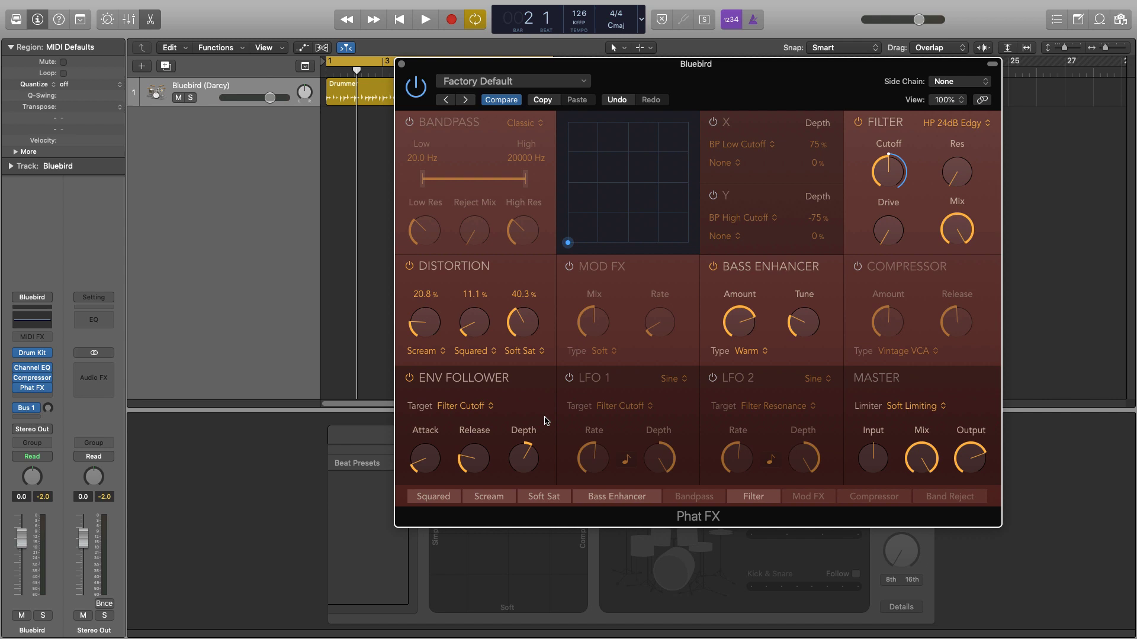
Adjust the Env Follower depth, settling at 240%, and audition the filter
mouse_move(524, 464)
mouse_move(908, 237)
mouse_move(524, 460)
mouse_down()
mouse_move(523, 485)
mouse_move(525, 464)
mouse_move(540, 462)
mouse_up()
drag(524, 457, 529, 445)
mouse_move(891, 163)
key(space)
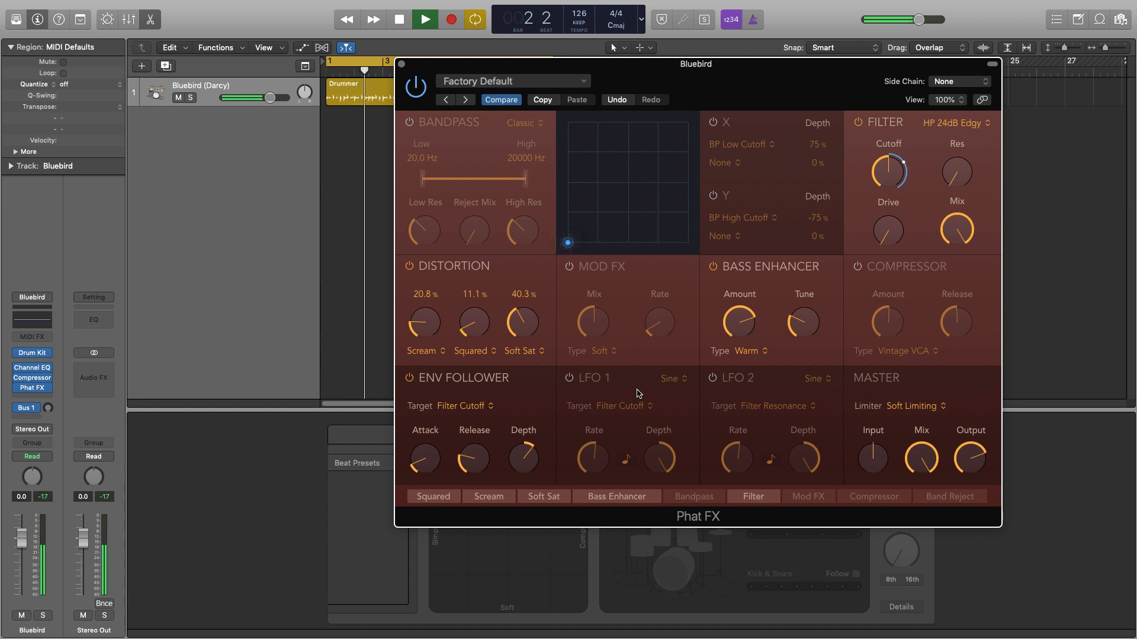
key(space)
Lower the Filter Cutoff to about 34 Hz and listen to the result
mouse_move(827, 300)
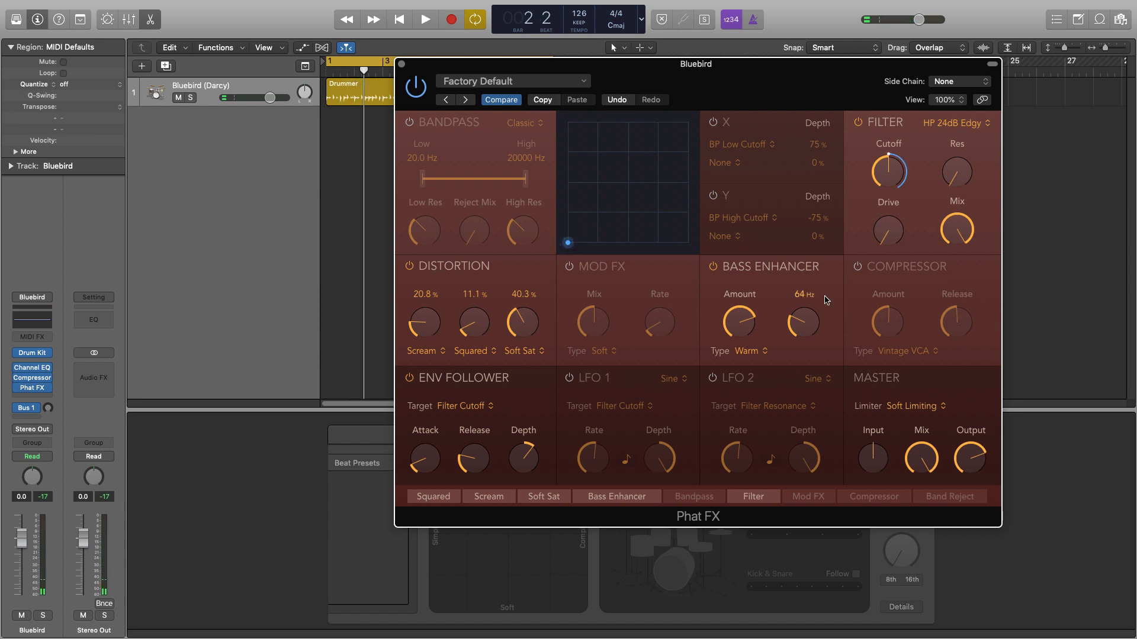
mouse_move(459, 469)
drag(891, 179, 888, 255)
key(space)
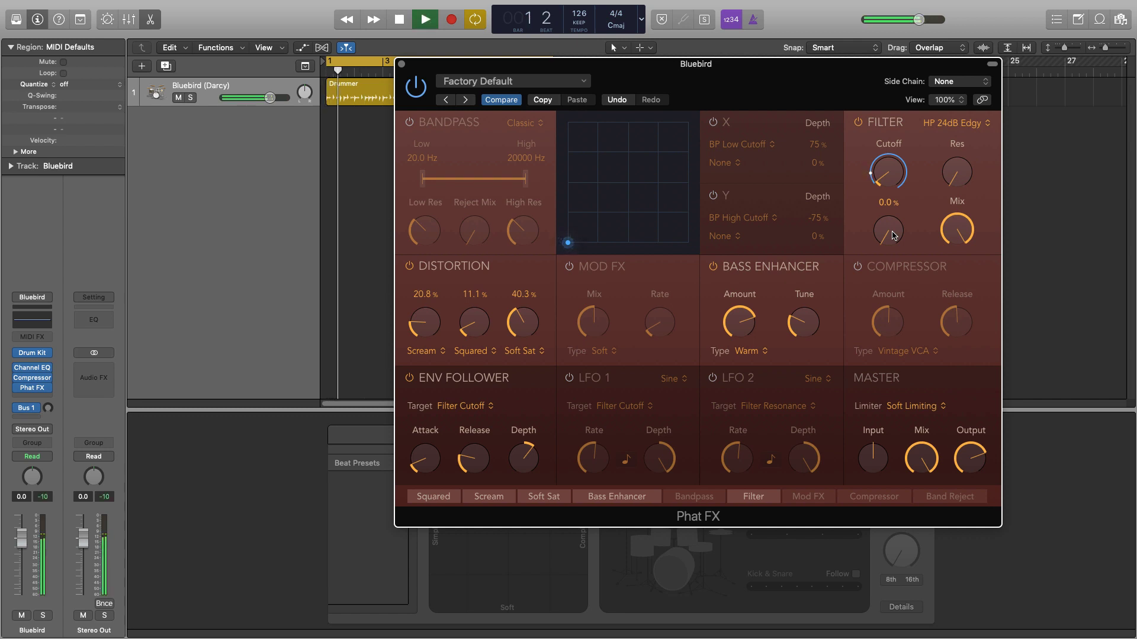
mouse_move(883, 186)
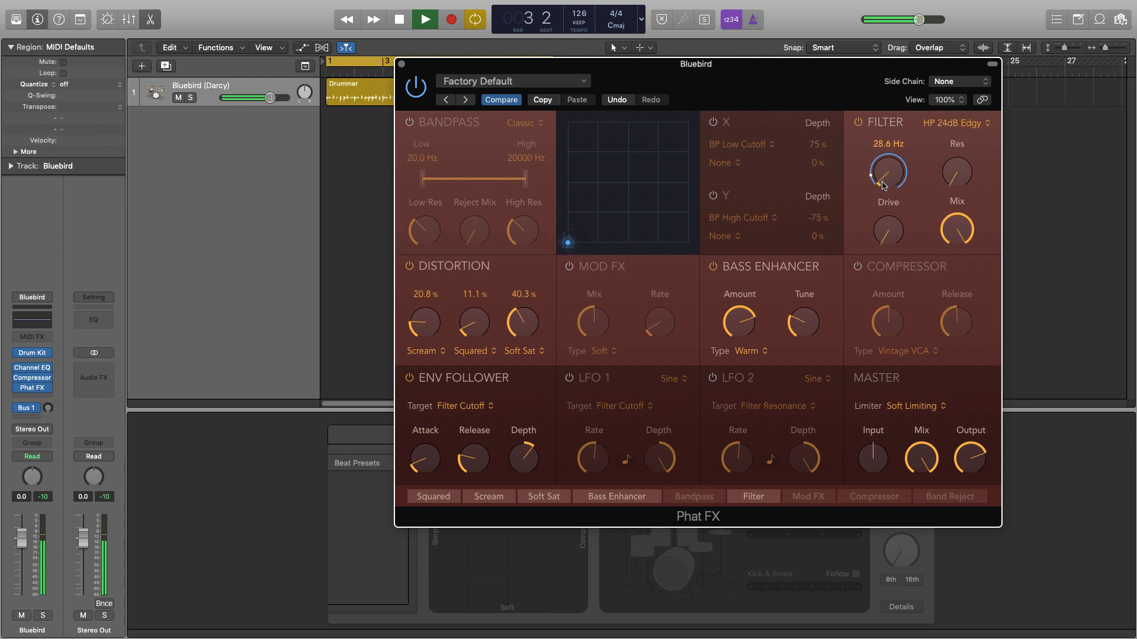
key(space)
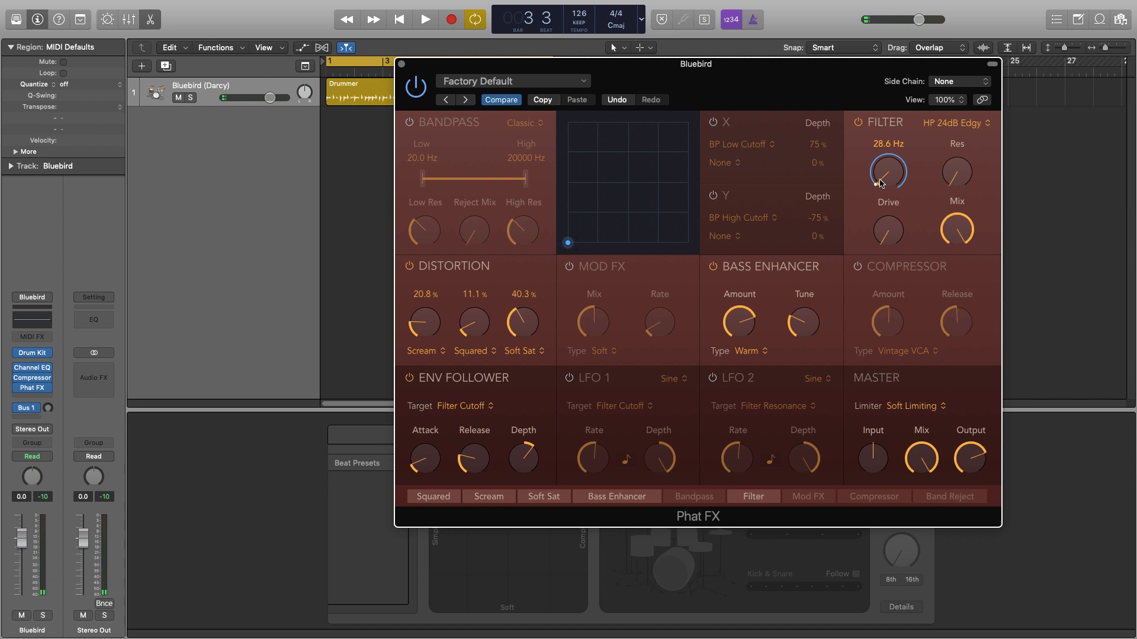
Shorten the Env Follower attack to 0.11 s, then 0.06 s, and play the loop
mouse_move(955, 236)
mouse_move(426, 481)
drag(428, 474, 430, 445)
drag(424, 458, 427, 525)
key(space)
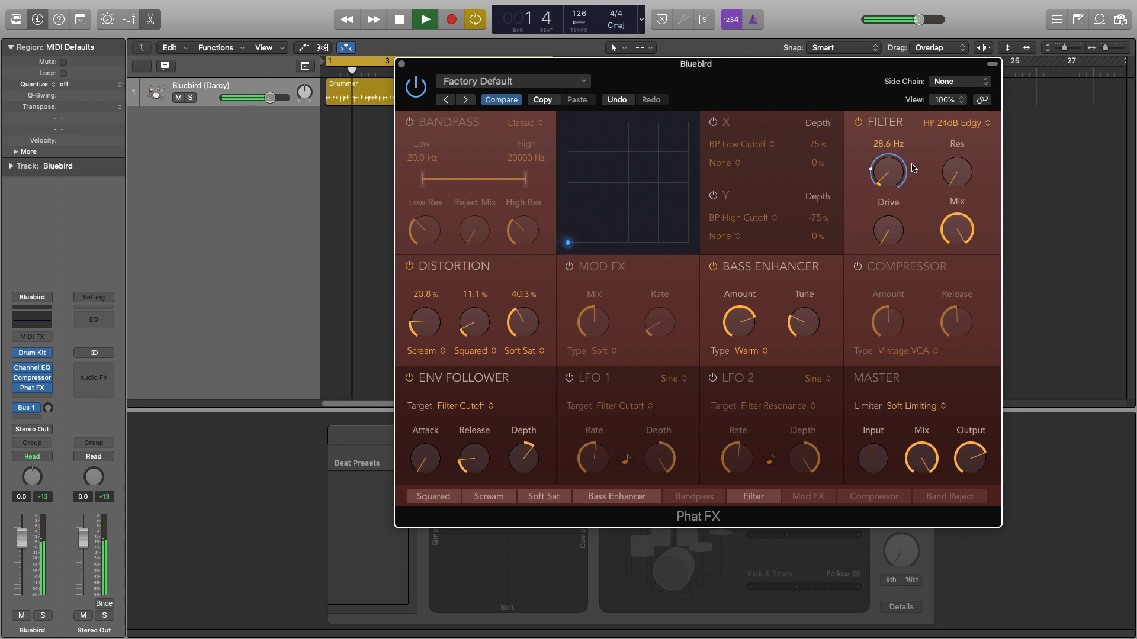
mouse_move(897, 185)
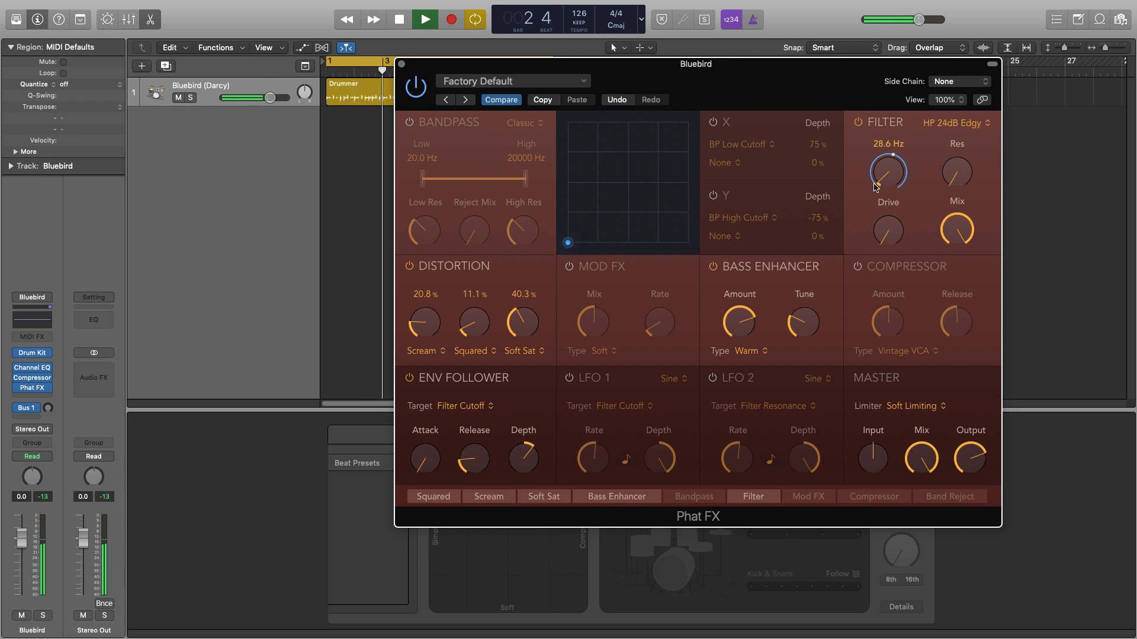
Lengthen the Env Follower release to 1.27 s, then shorten it to 0.69 s
mouse_move(477, 461)
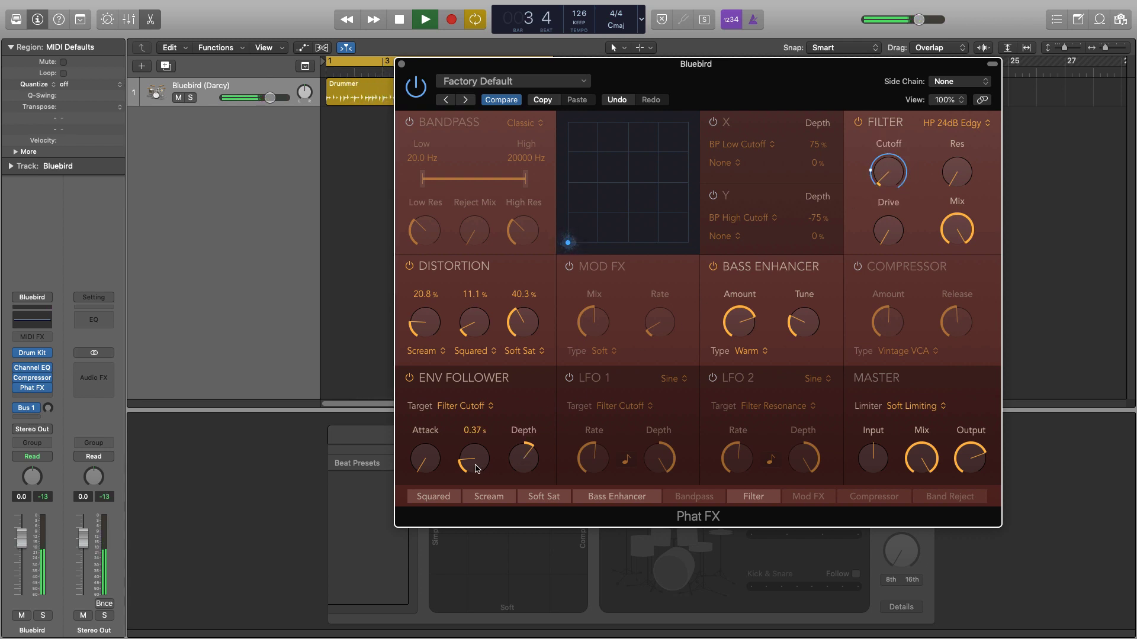
drag(477, 460, 469, 387)
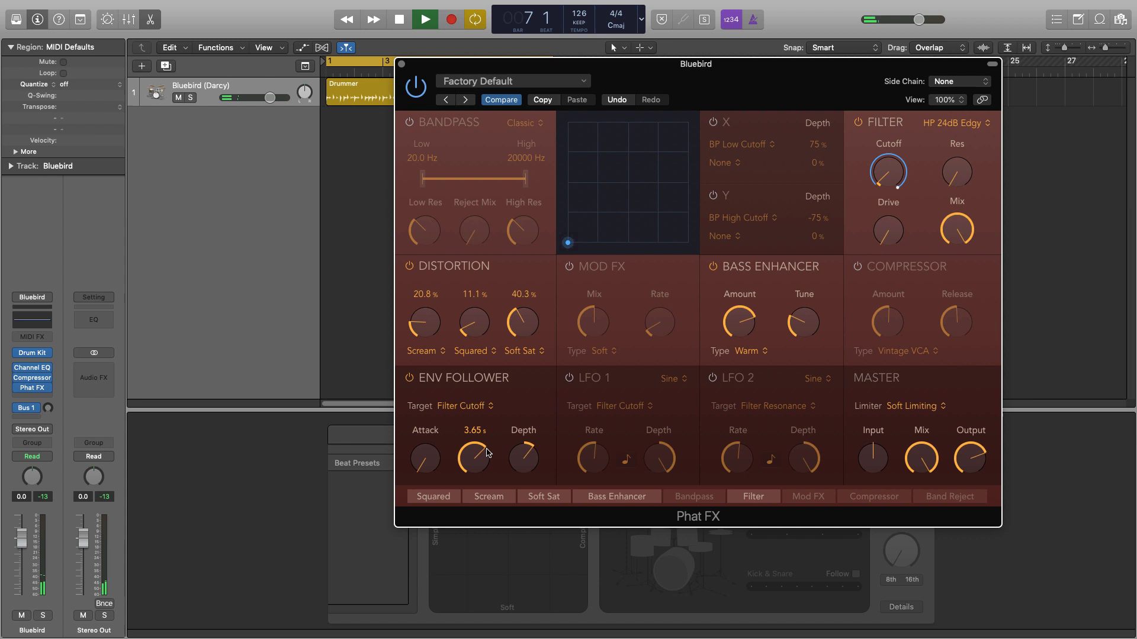
scroll(484, 453, up, 3)
mouse_move(880, 239)
key(space)
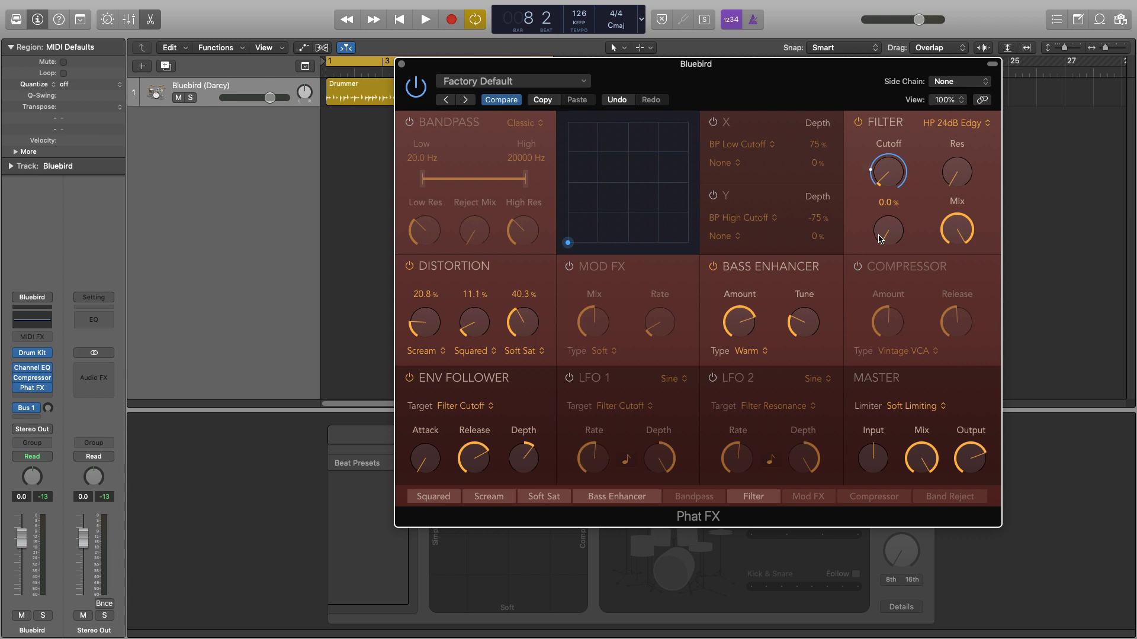
drag(478, 460, 472, 524)
Try longer Env Follower attack times, 0.40 s and 0.55 s and beyond, auditioning each
mouse_move(413, 473)
key(space)
drag(427, 464, 422, 433)
mouse_move(453, 462)
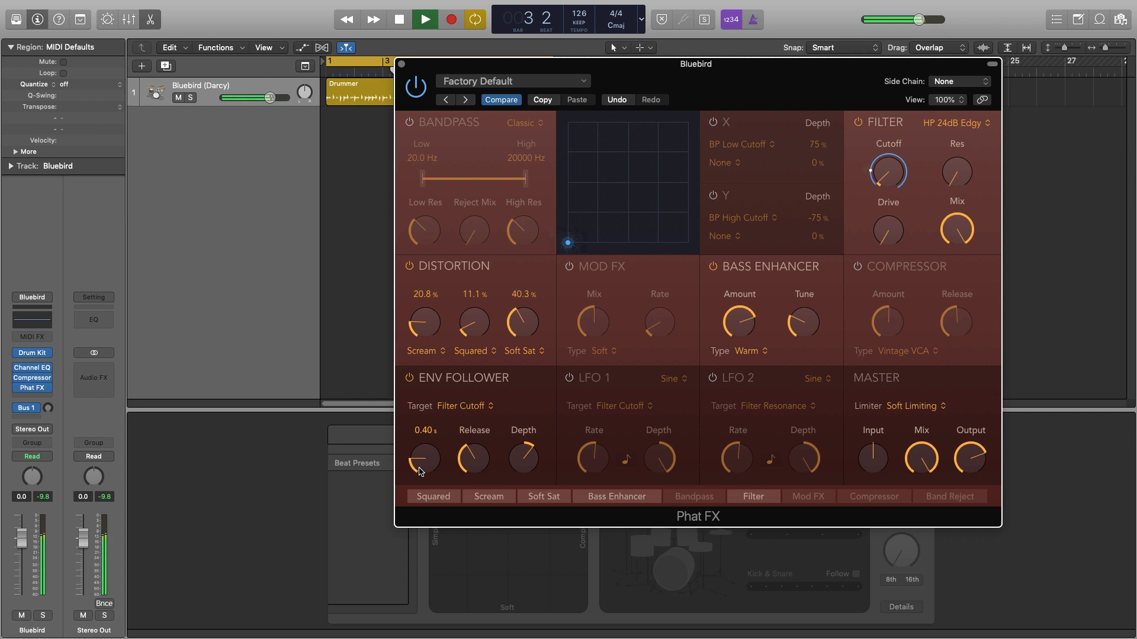
drag(419, 468, 453, 377)
key(space)
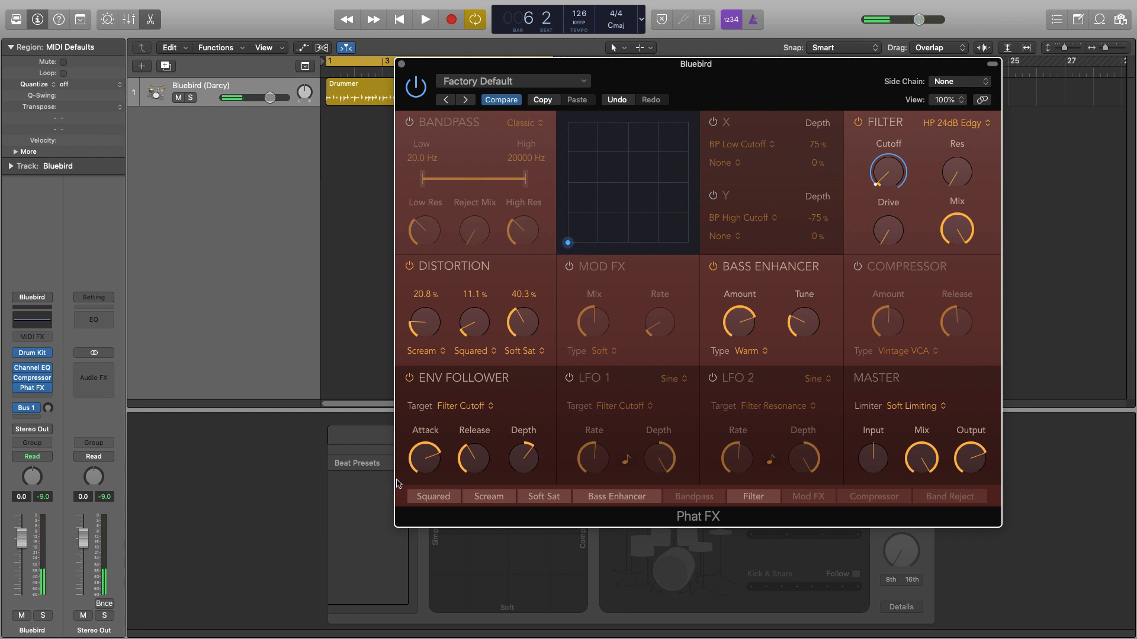
key(space)
drag(419, 468, 414, 540)
key(space)
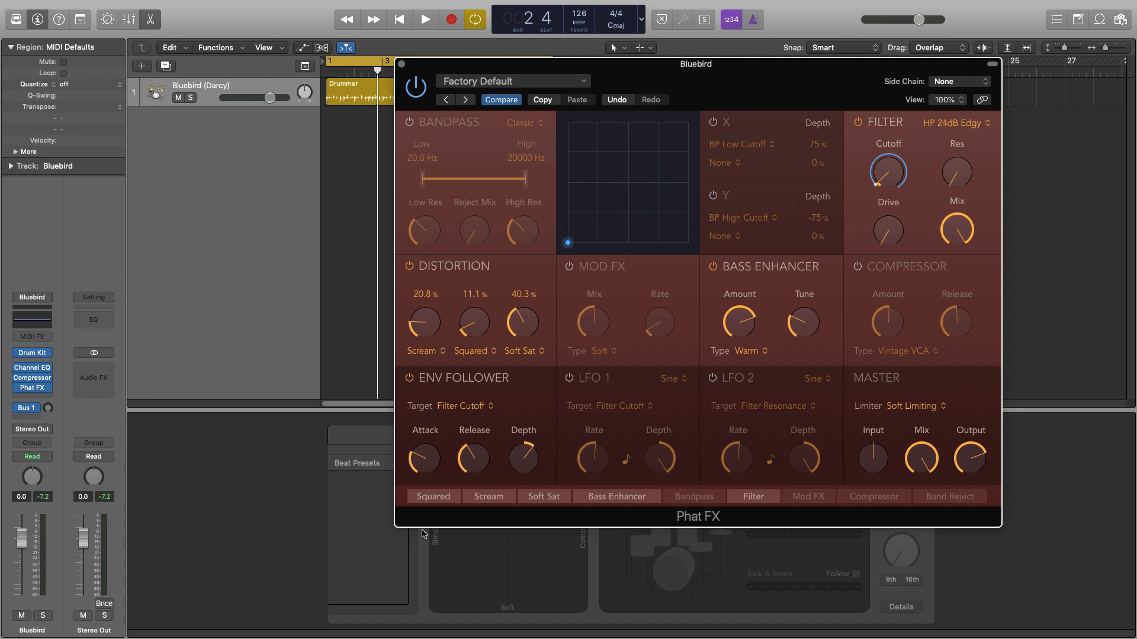
mouse_move(424, 480)
key(space)
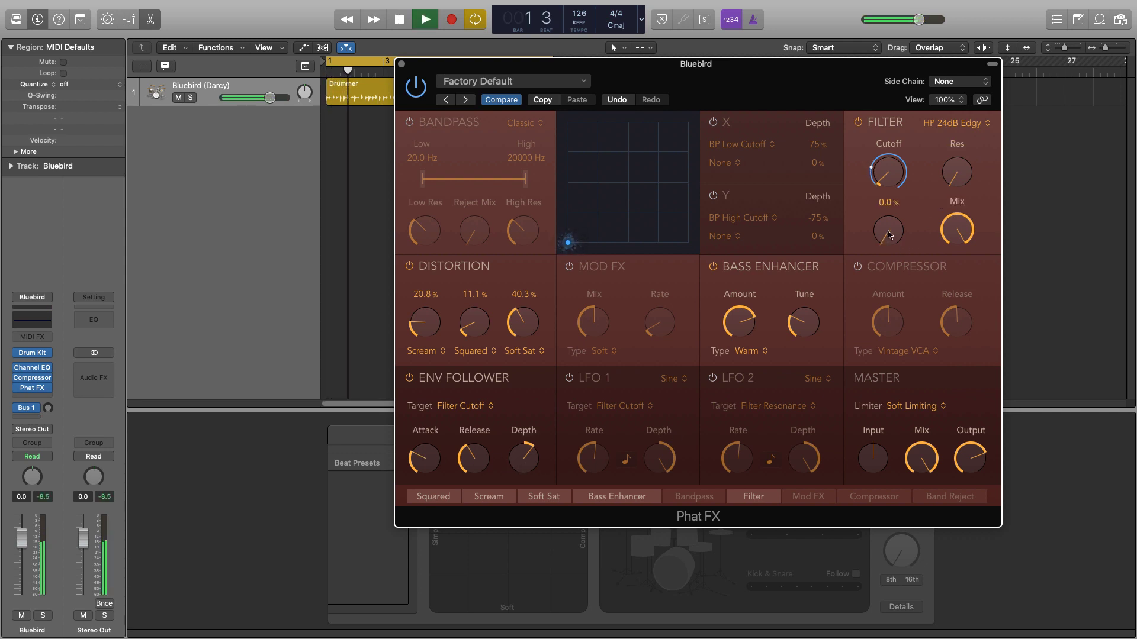
Push the filter resonance above 67%, then bring it back down to about 20%
key(space)
mouse_move(943, 192)
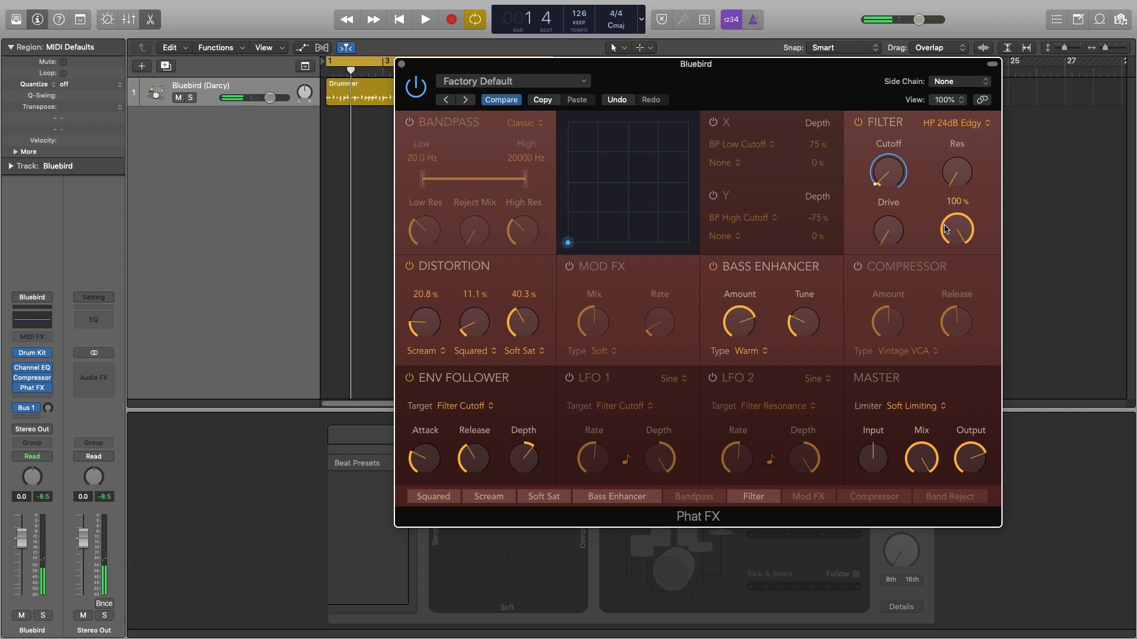
mouse_move(916, 217)
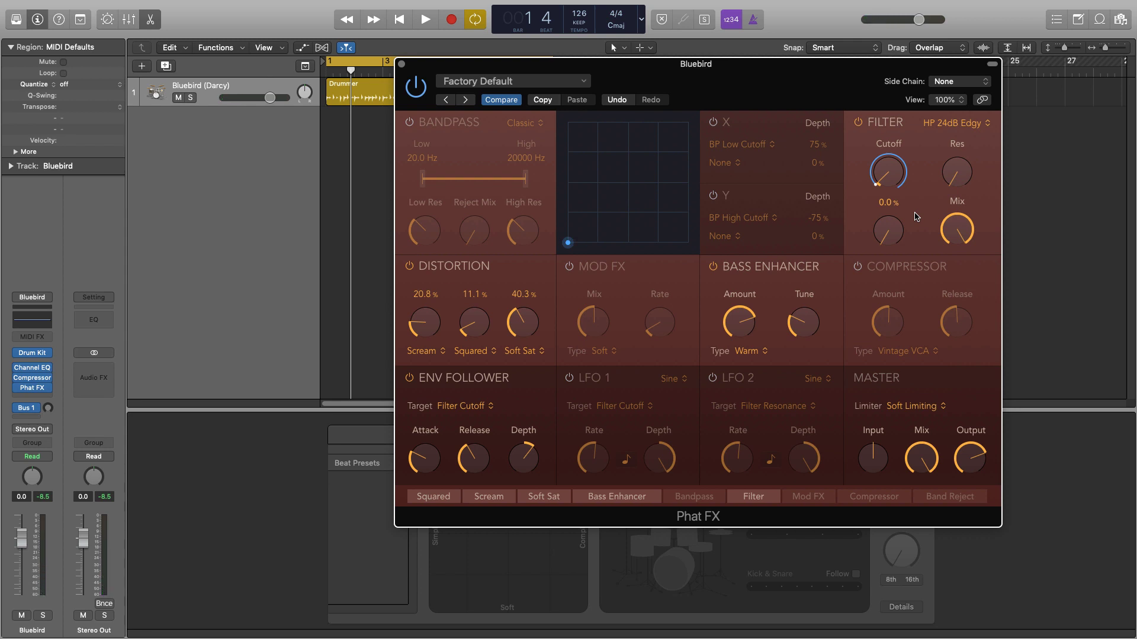
mouse_move(873, 194)
mouse_move(959, 186)
mouse_down()
mouse_move(953, 119)
mouse_move(960, 166)
mouse_up()
mouse_move(884, 186)
key(space)
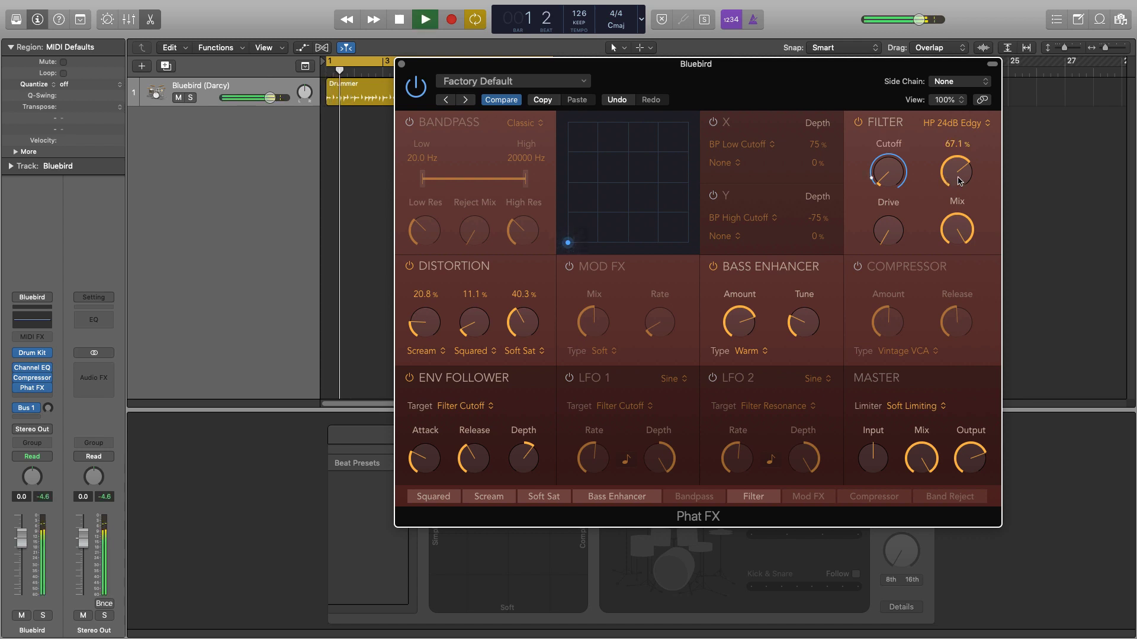
drag(960, 171, 965, 148)
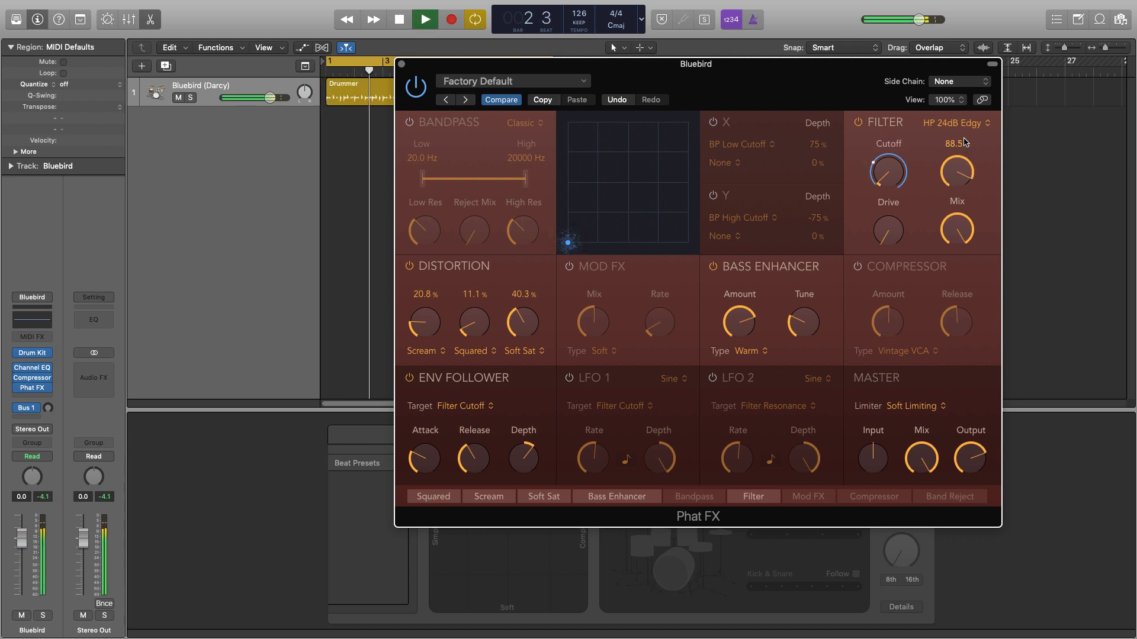
key(space)
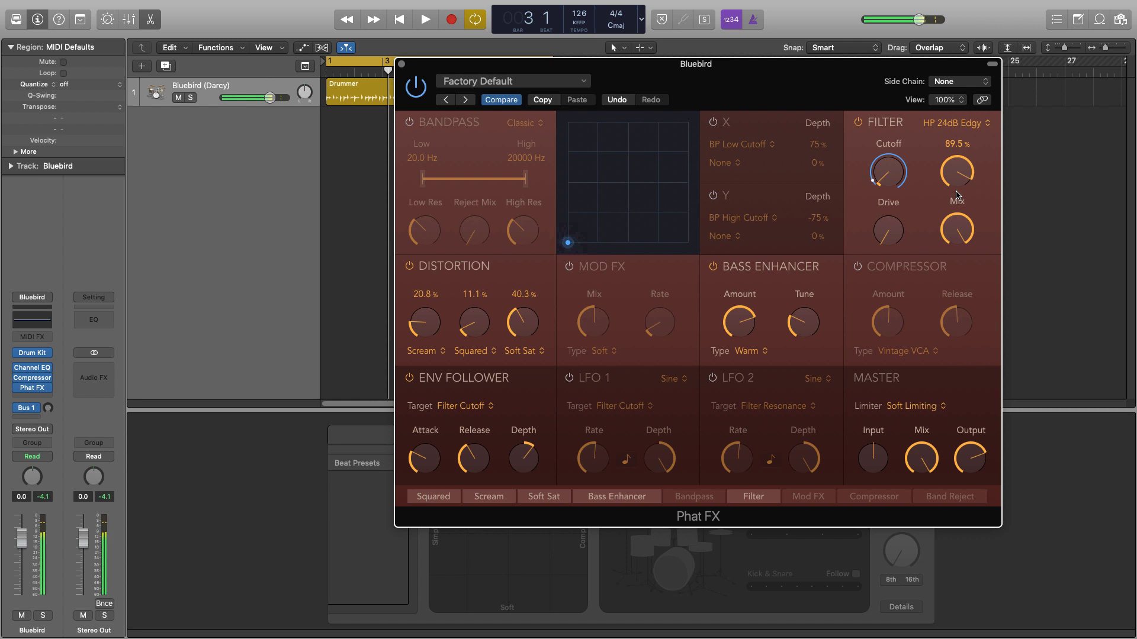
drag(959, 188, 945, 313)
mouse_move(959, 176)
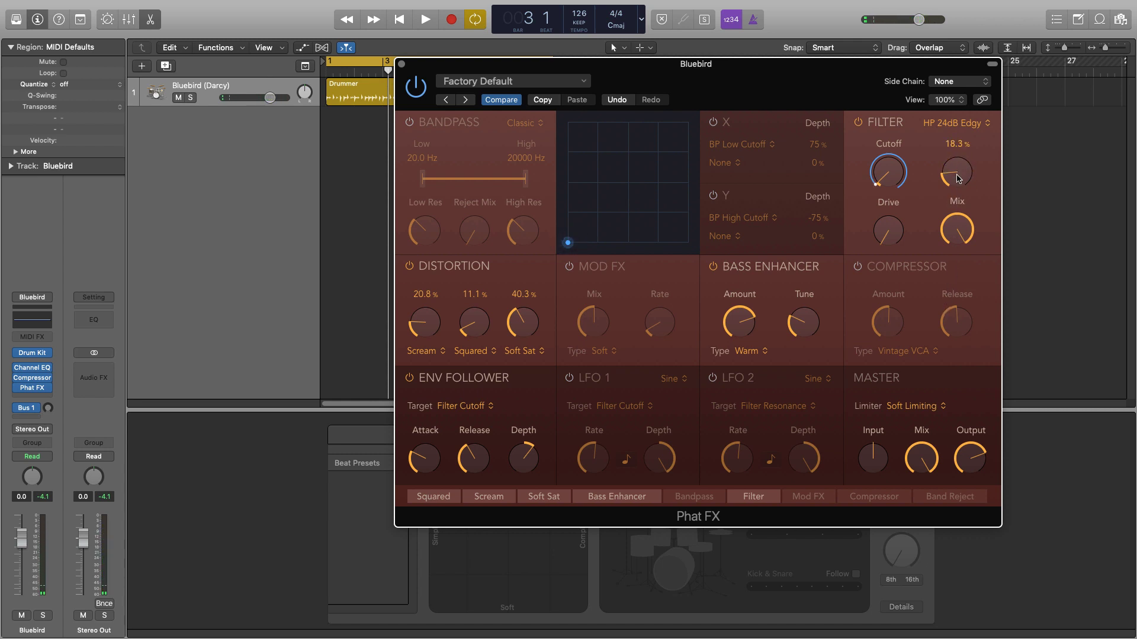
key(space)
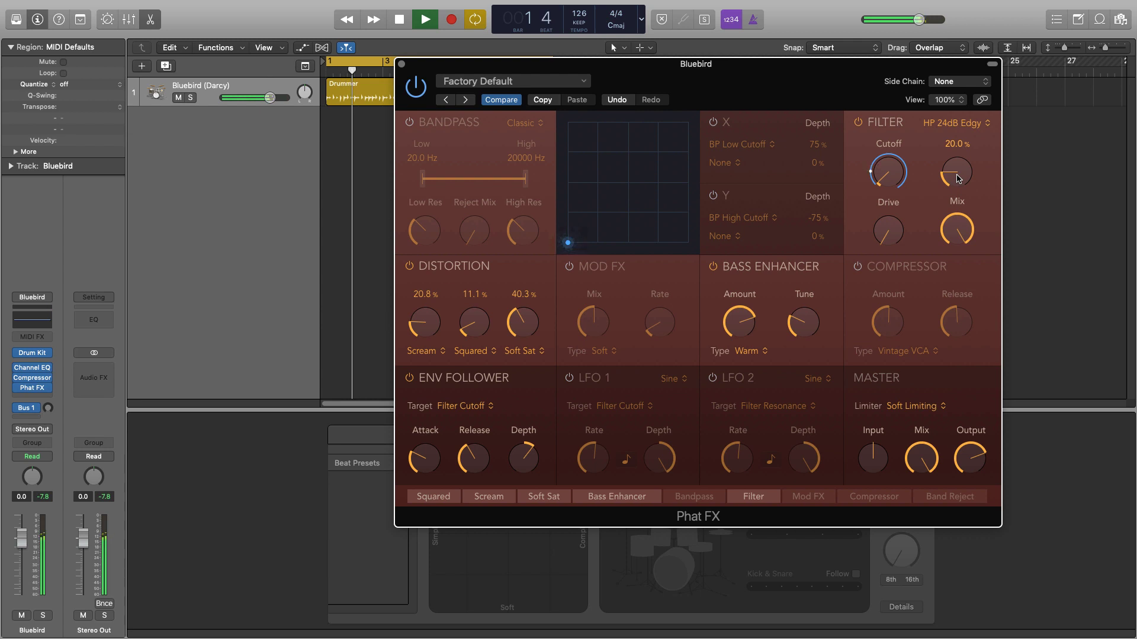
key(space)
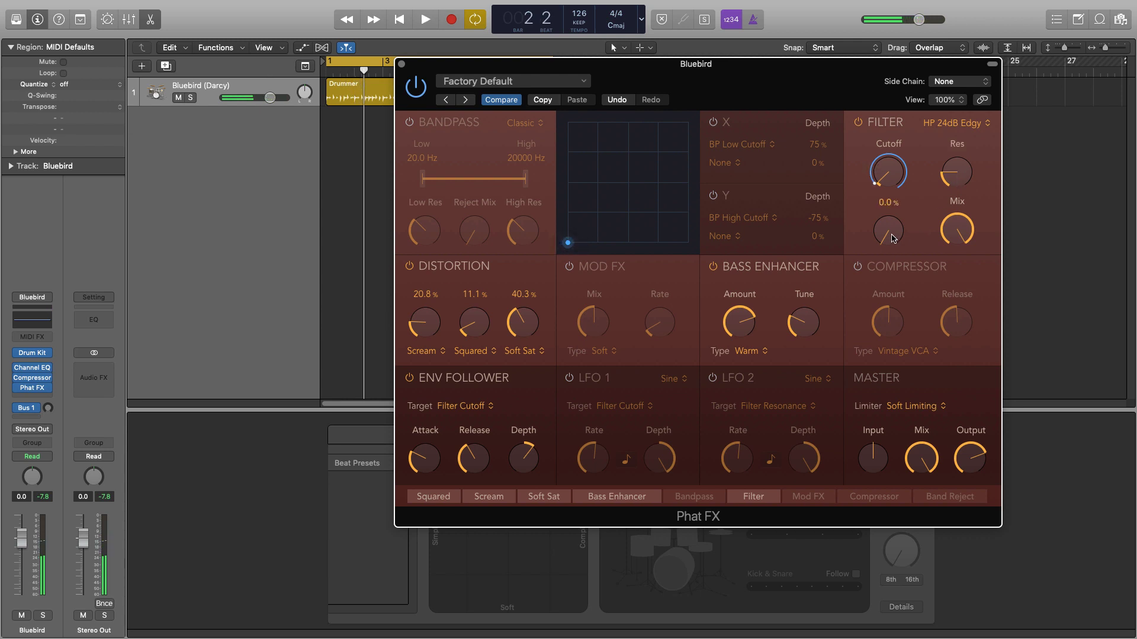
Raise the filter drive to about 39% while auditioning the drums
scroll(893, 238, up, 5)
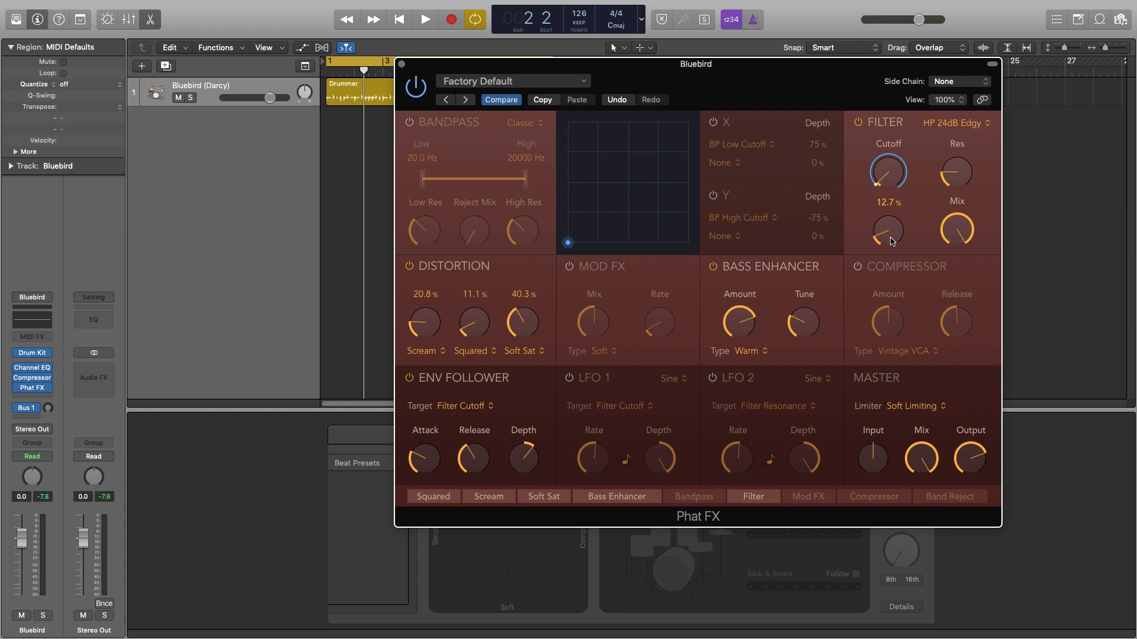
drag(893, 241, 877, 315)
key(space)
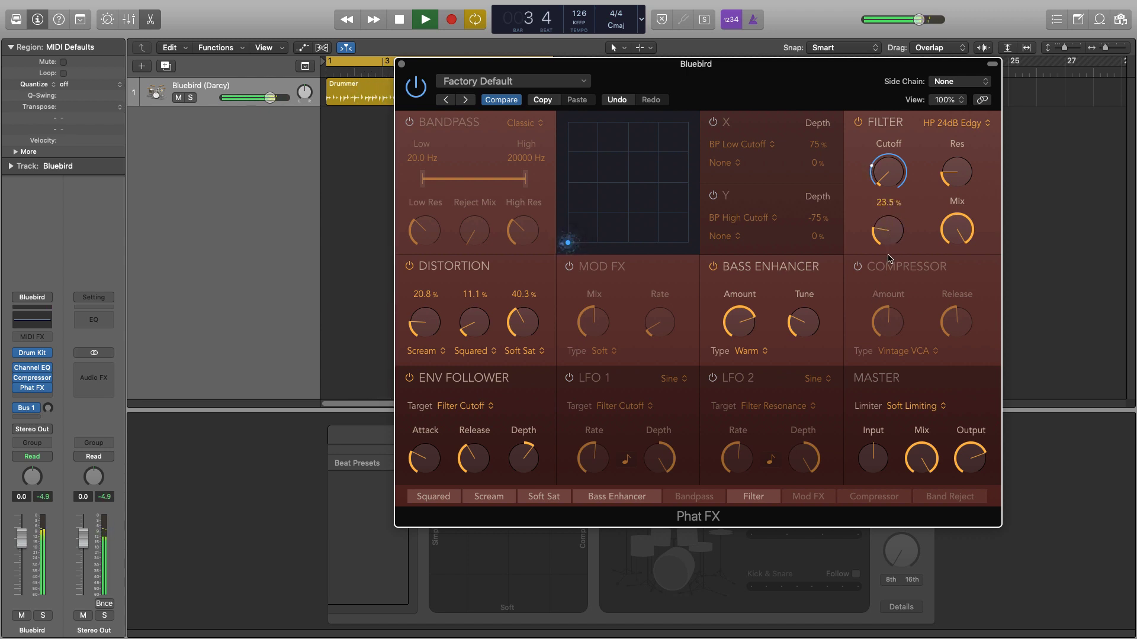
drag(888, 263, 892, 228)
key(space)
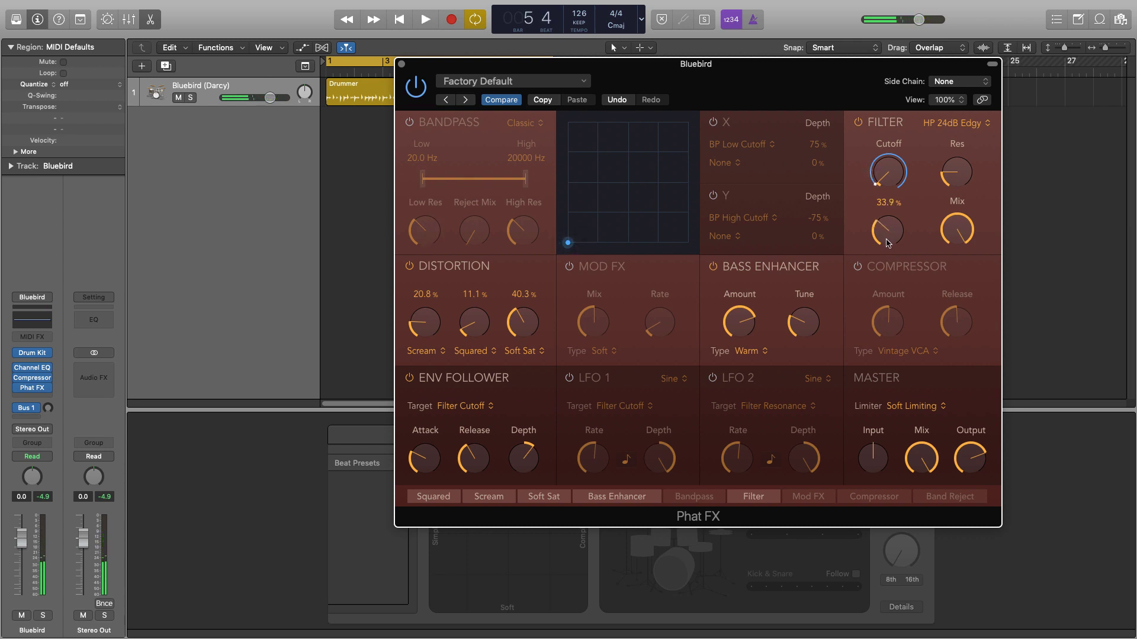
drag(888, 243, 893, 236)
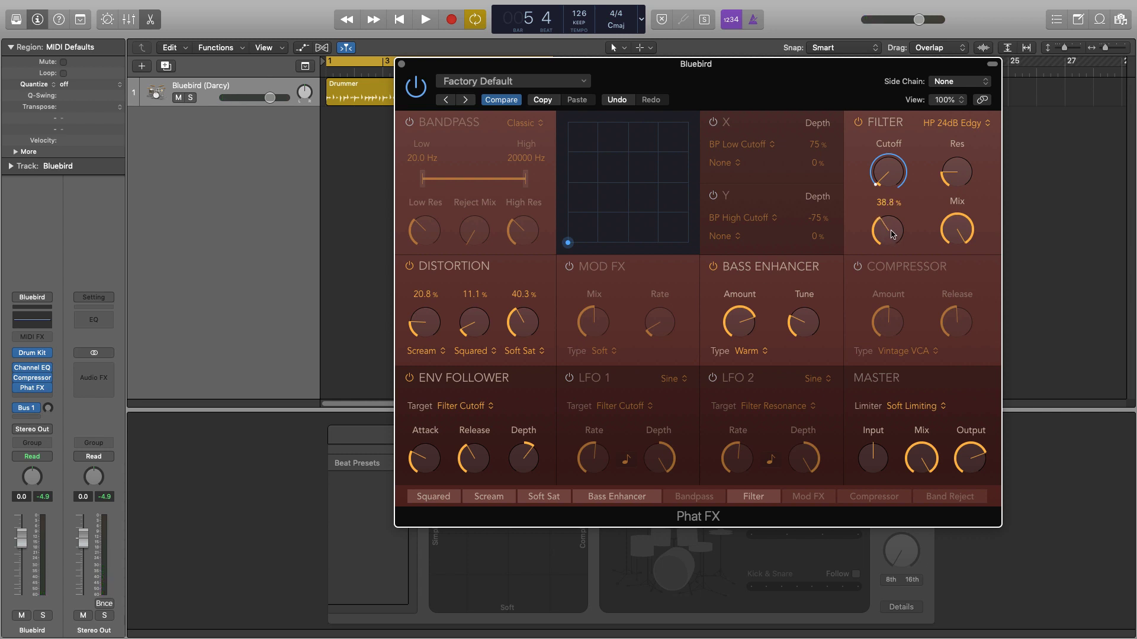
key(space)
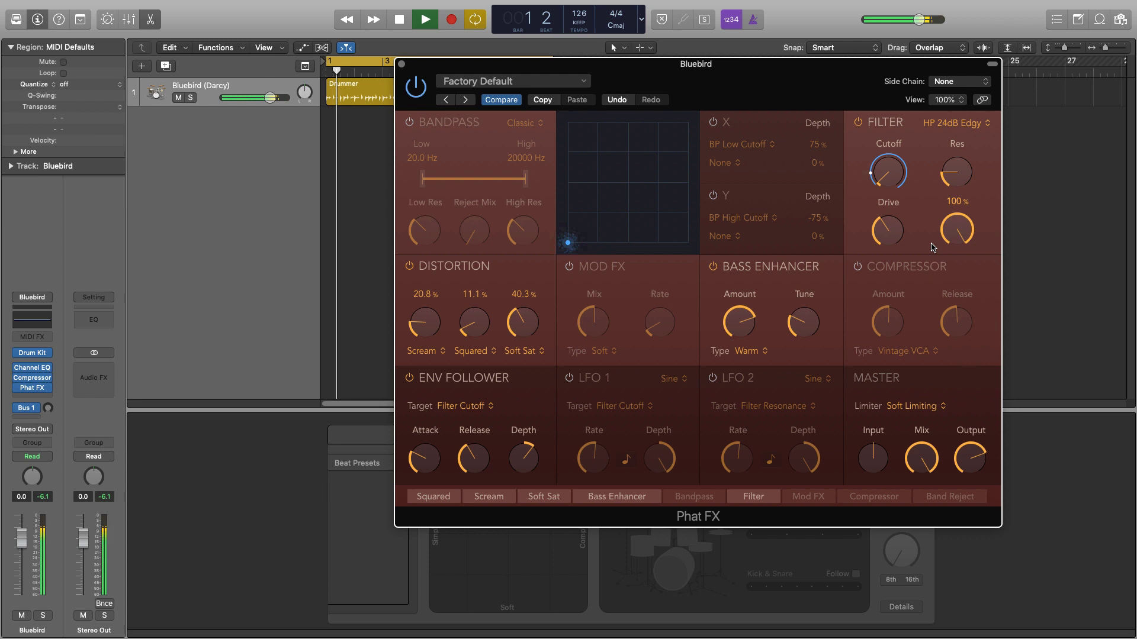
key(space)
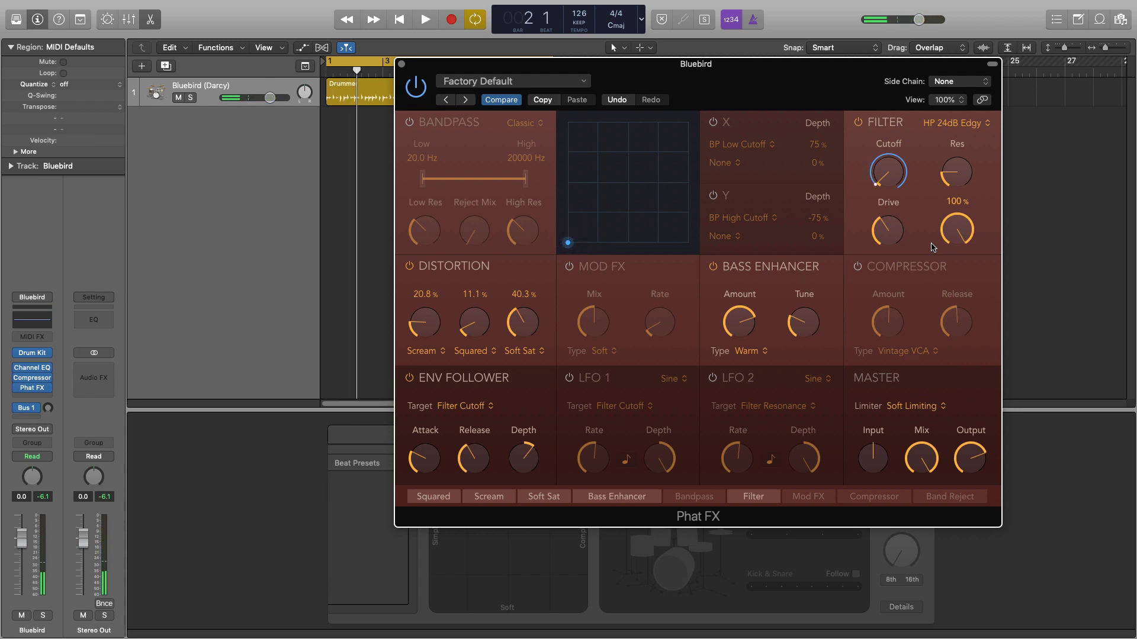
Lower the Phat FX Filter Mix from 100% to about 16.9% while auditioning the drums
mouse_move(957, 235)
key(space)
drag(943, 236, 963, 224)
key(space)
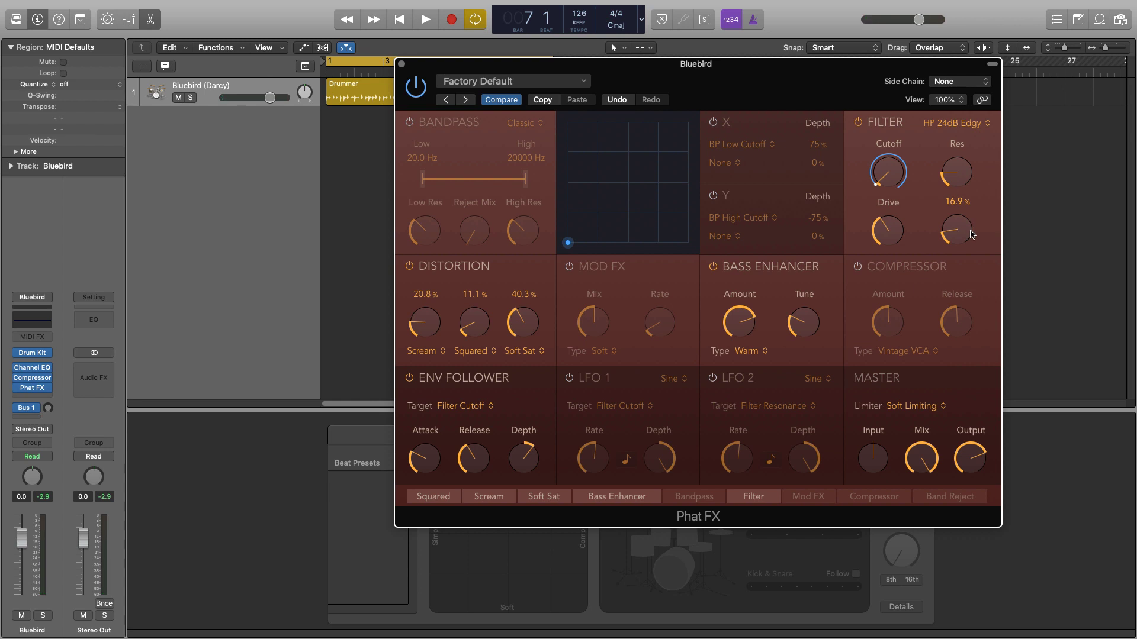
Switch on the Bandpass module and lower its high edge to about 17419 Hz while listening
click(404, 123)
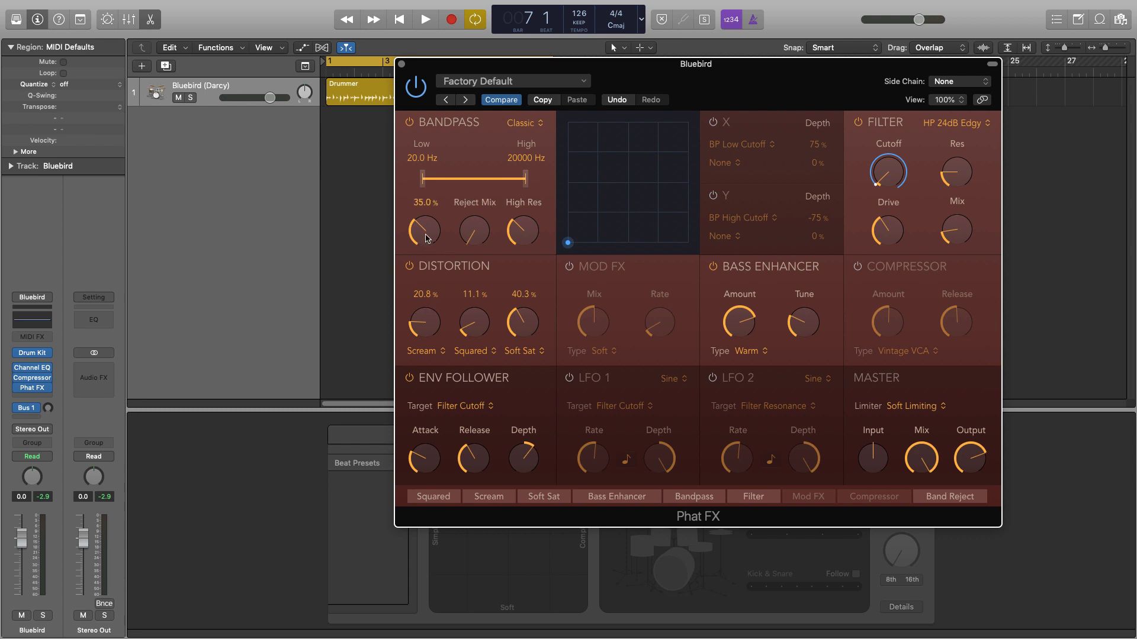
mouse_move(520, 231)
mouse_move(437, 200)
key(space)
mouse_move(524, 178)
mouse_down()
mouse_move(481, 182)
mouse_move(524, 181)
mouse_up()
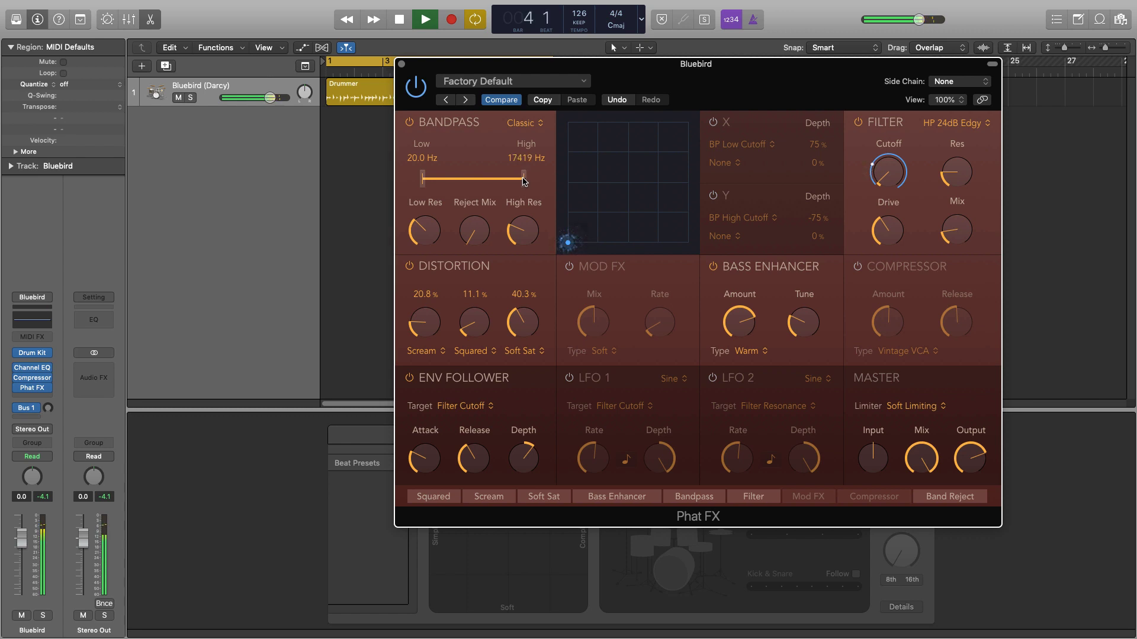
key(space)
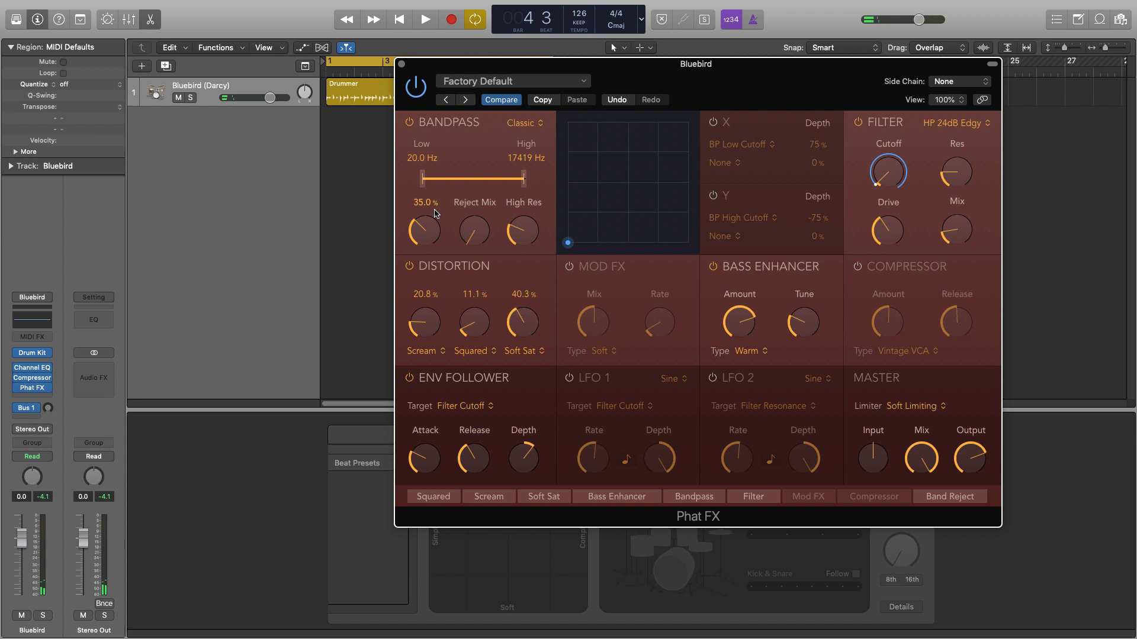
Boost the bandpass Low Res, nudge the filter cutoff up, and settle the low edge at 44.6 Hz
drag(424, 186, 428, 186)
mouse_move(427, 236)
mouse_down()
mouse_move(421, 202)
mouse_move(425, 225)
mouse_up()
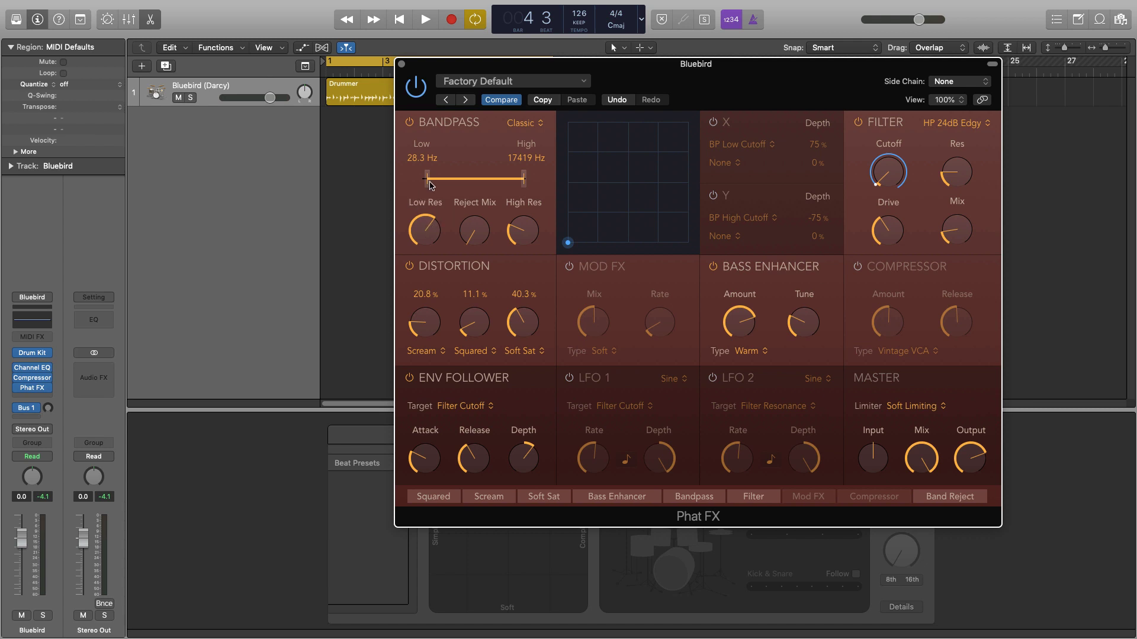
drag(431, 186, 430, 185)
key(space)
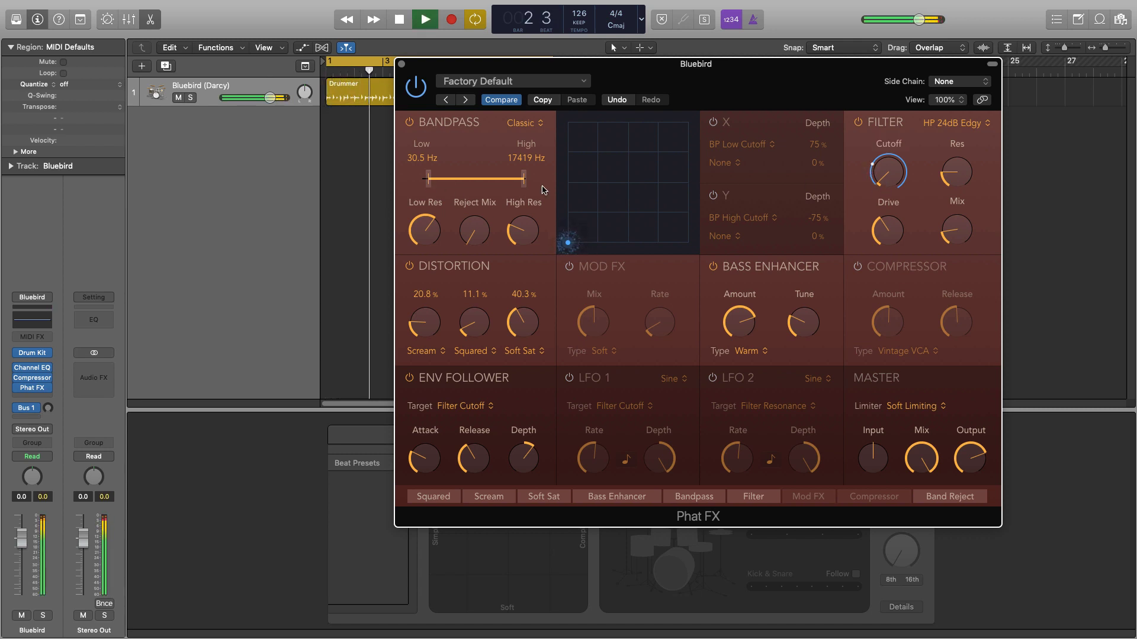
drag(429, 184, 436, 181)
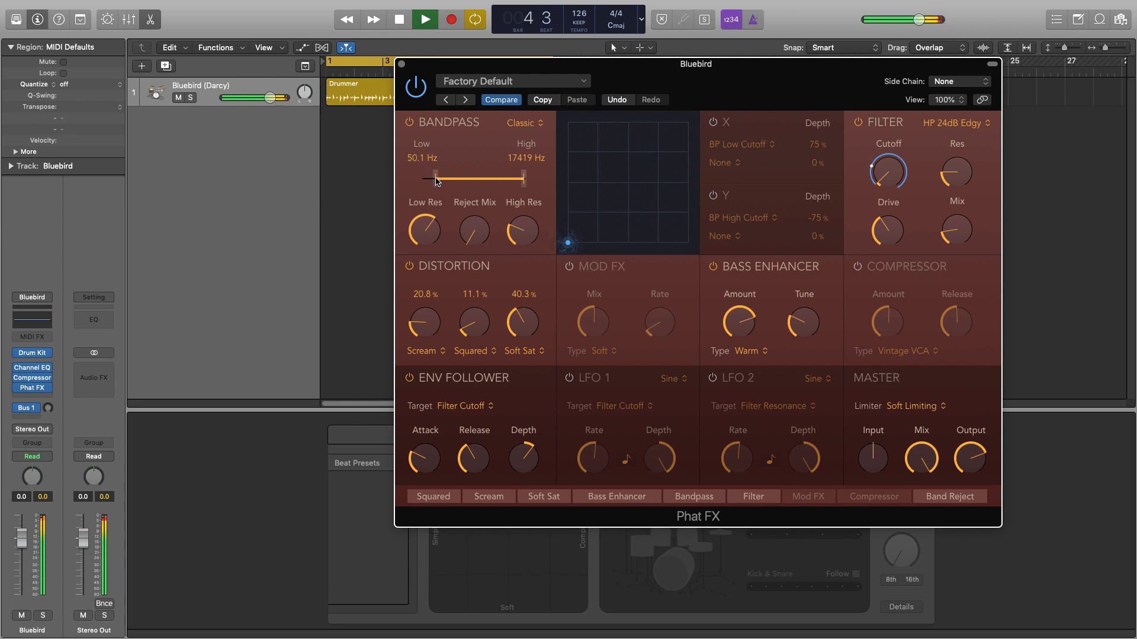
key(space)
mouse_move(894, 188)
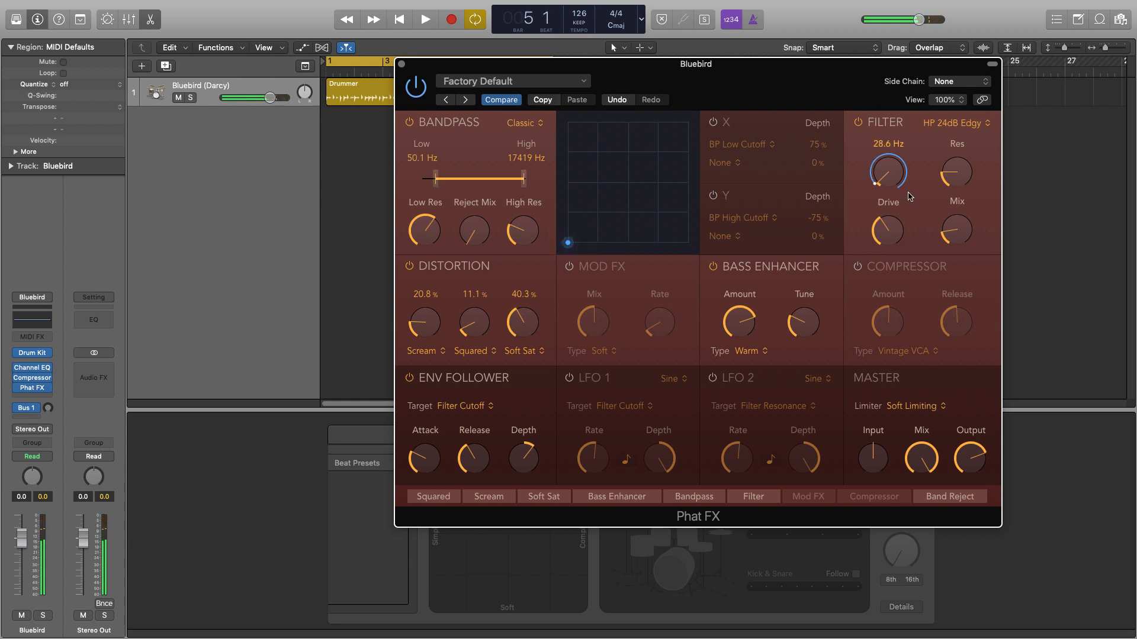
drag(893, 179, 890, 167)
key(space)
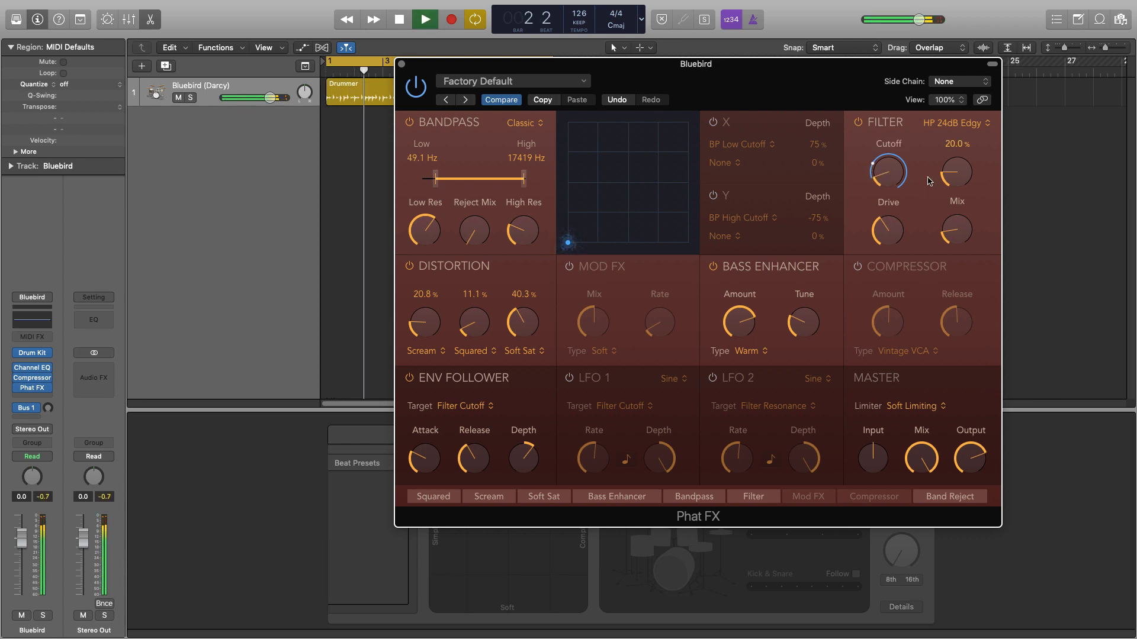
mouse_move(881, 179)
drag(435, 178, 433, 179)
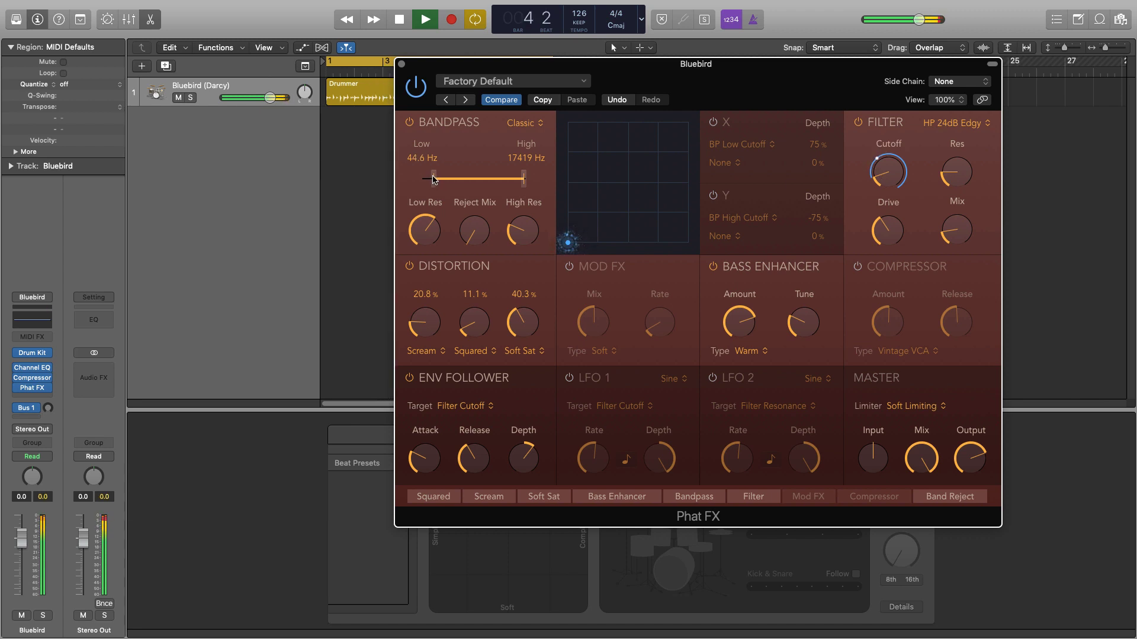
A/B the Bandpass module off and on, then stop playback
click(409, 122)
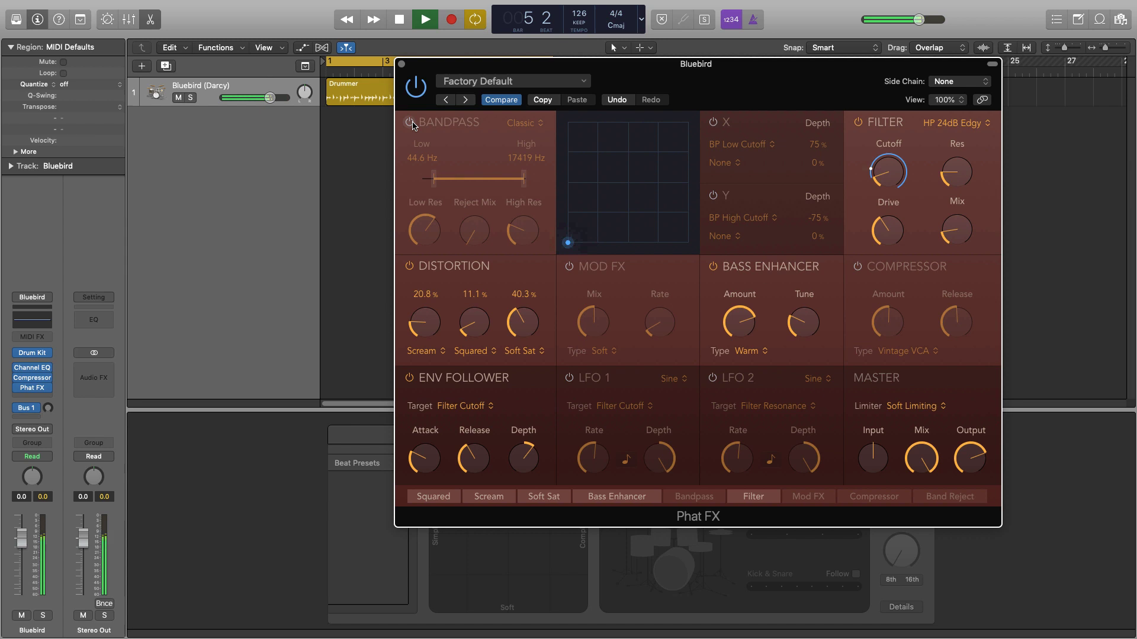
click(410, 122)
key(space)
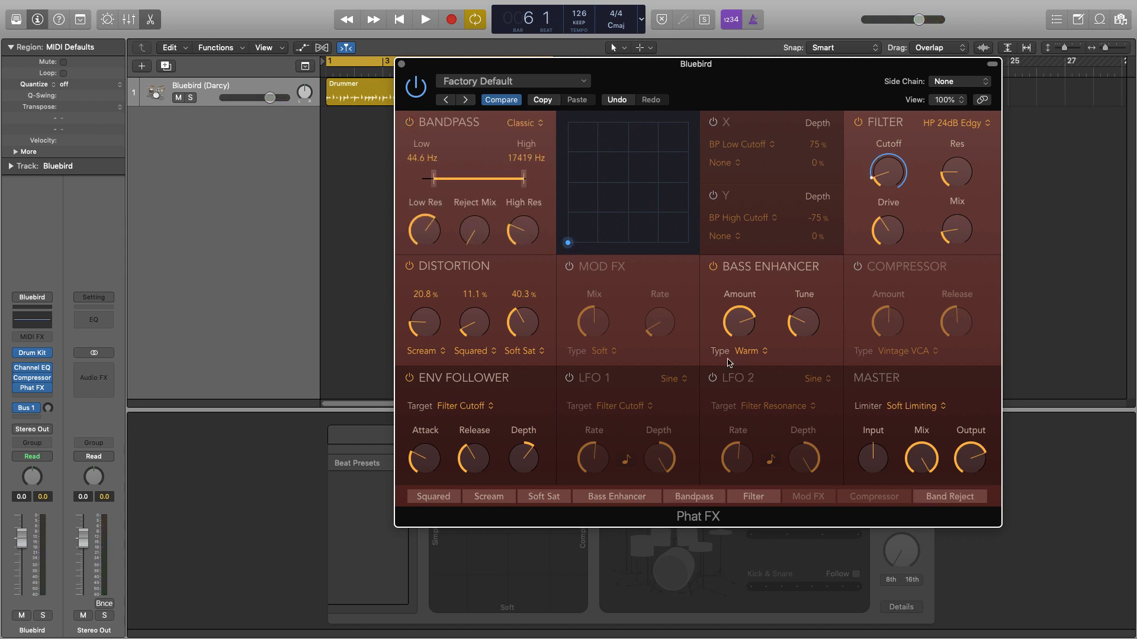
Try the Phat FX Compressor as Vintage VCA, check the channel Compressor plug-in, then switch the module off
click(858, 267)
mouse_move(896, 300)
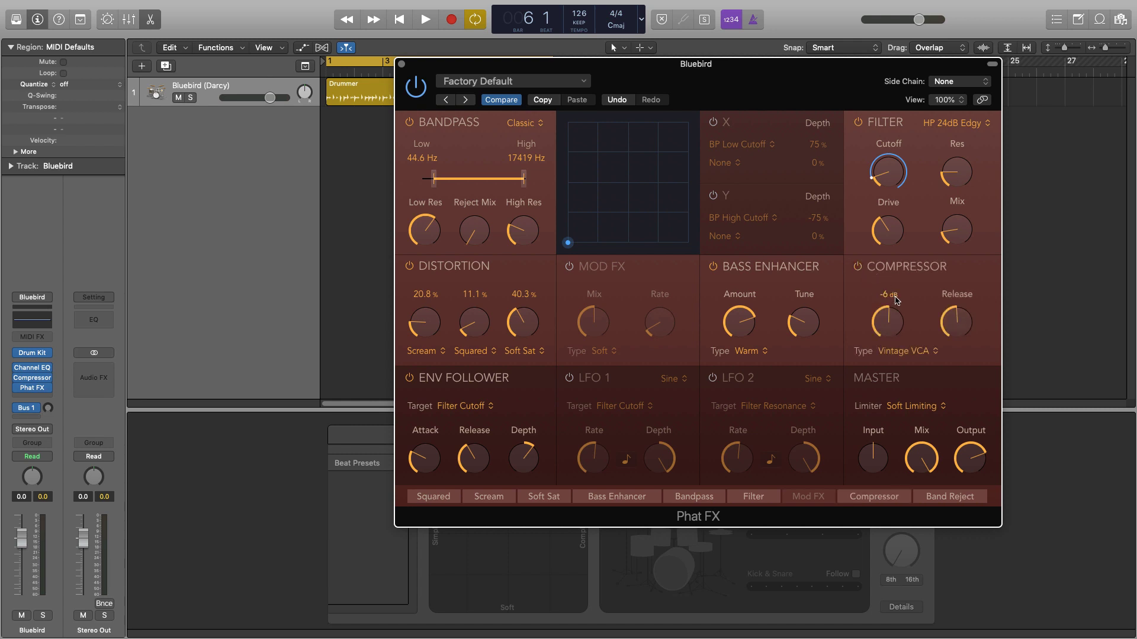
click(910, 351)
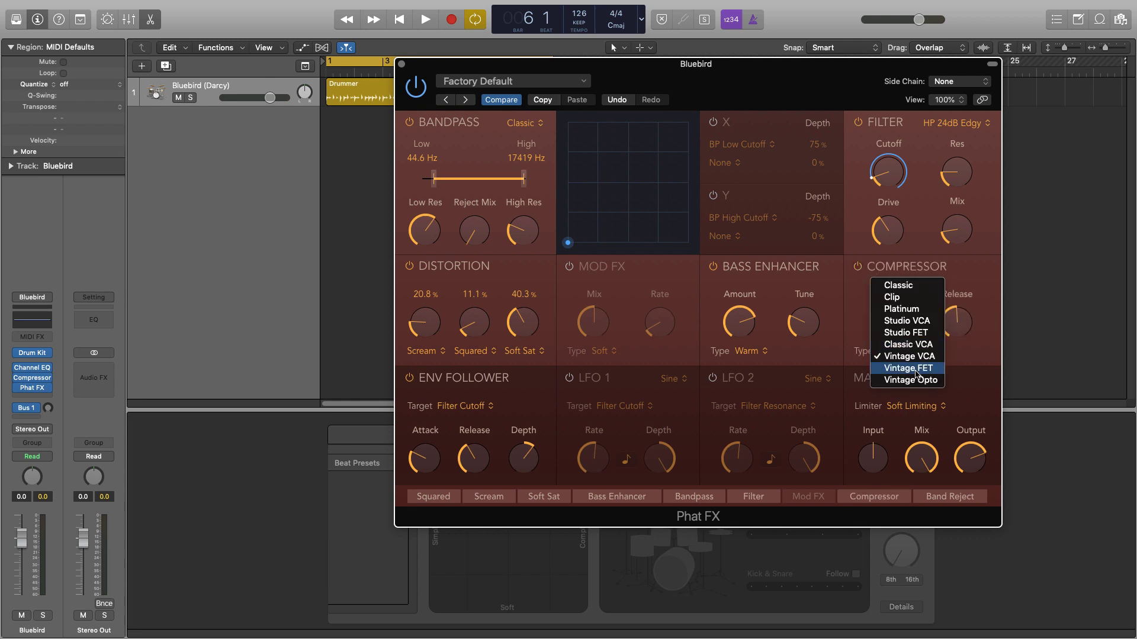
click(852, 291)
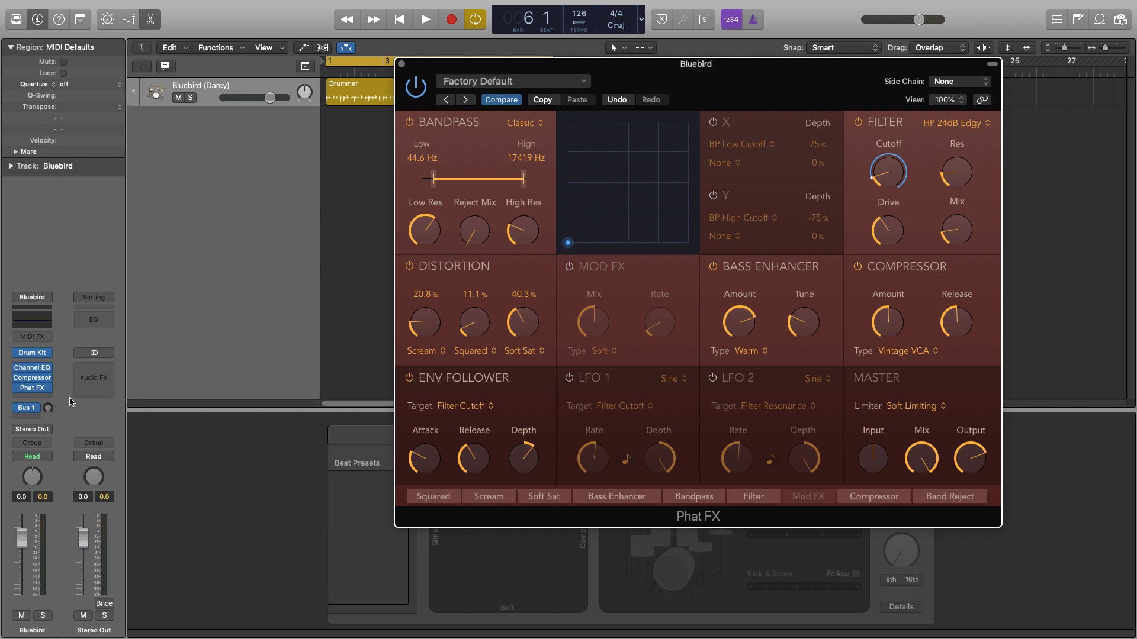
click(32, 379)
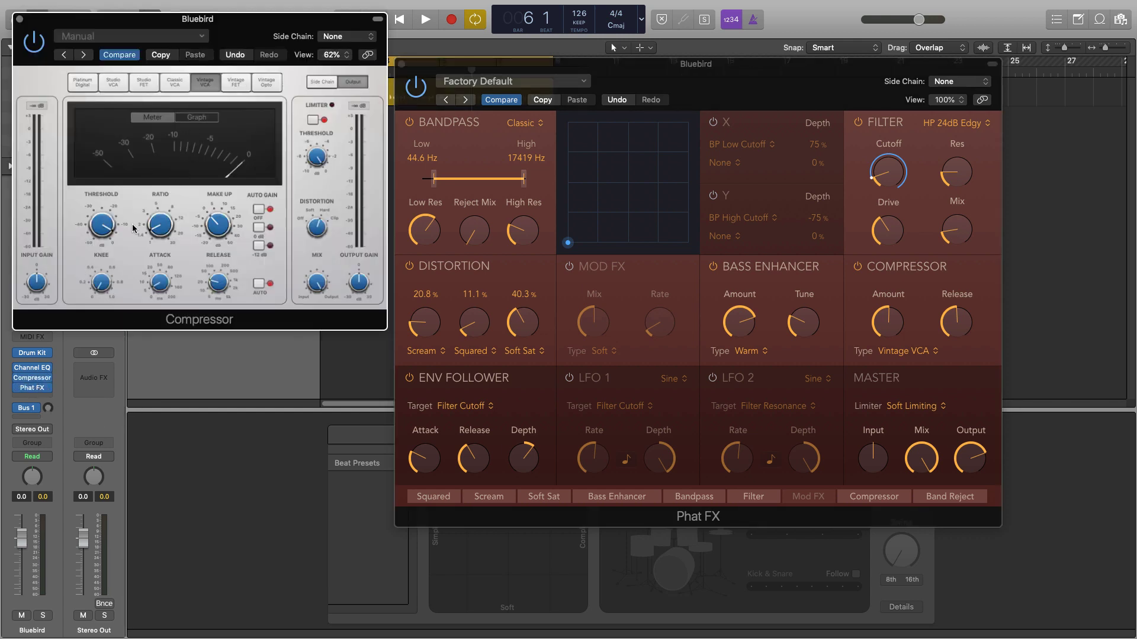
click(20, 22)
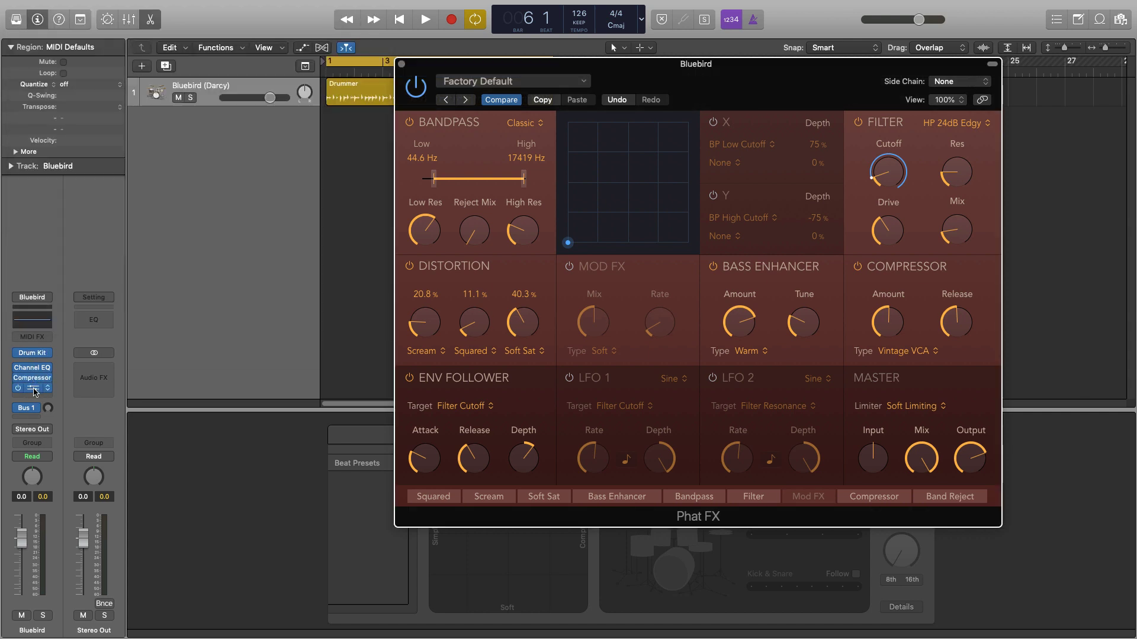
click(855, 268)
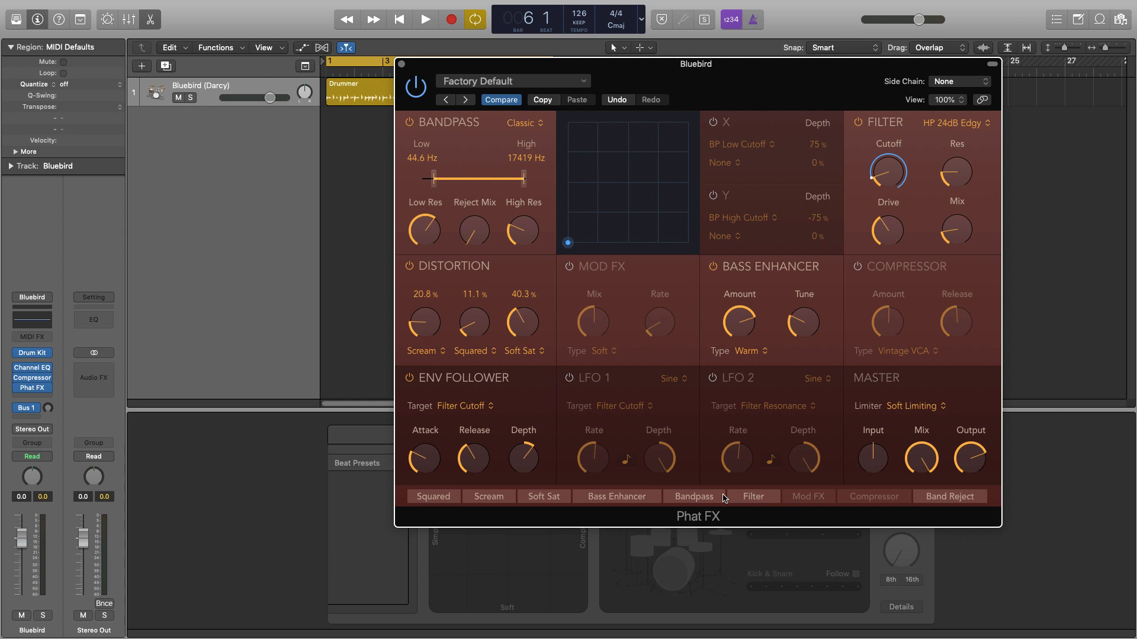
Move Bass Enhancer to the chain's start and Bandpass ahead of Squared, auditioning the drums
key(space)
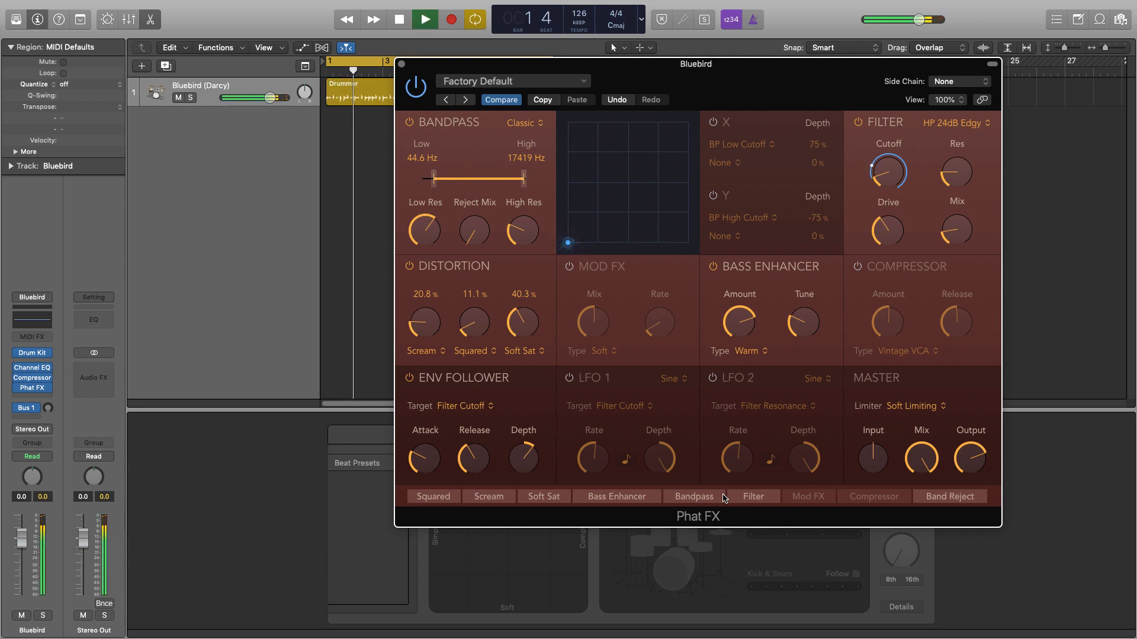
key(space)
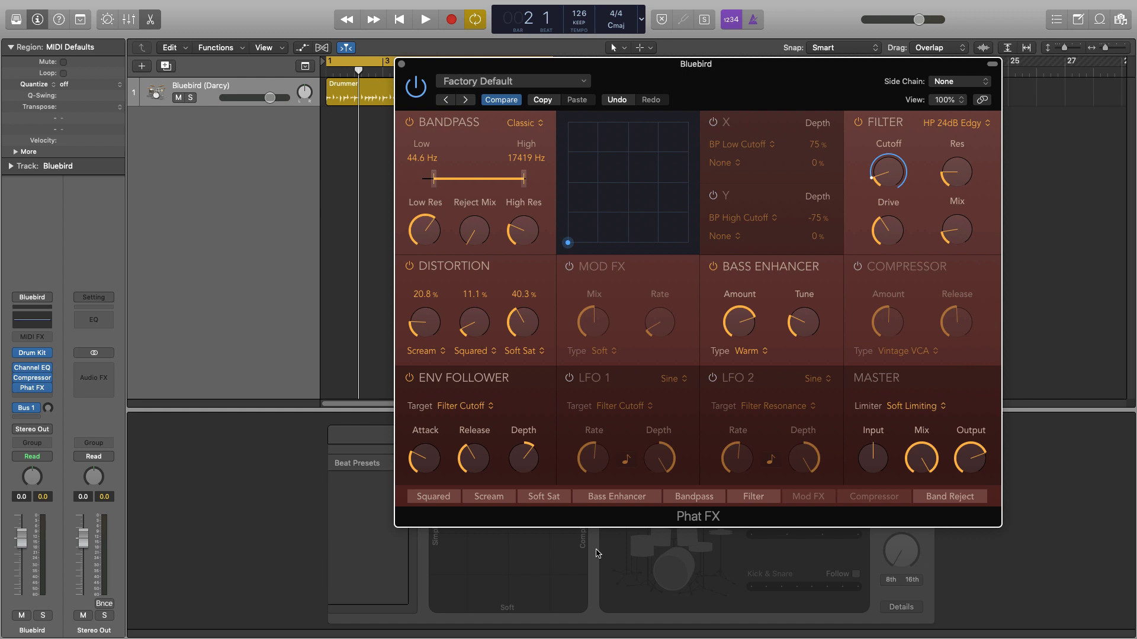
drag(617, 499, 453, 499)
drag(691, 498, 542, 518)
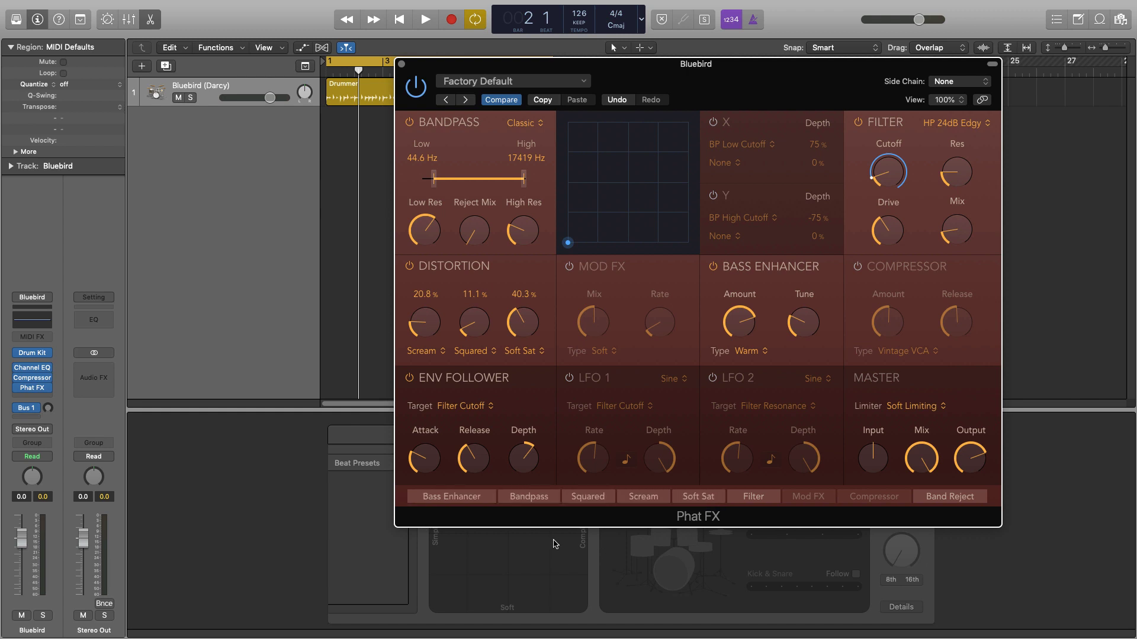
key(space)
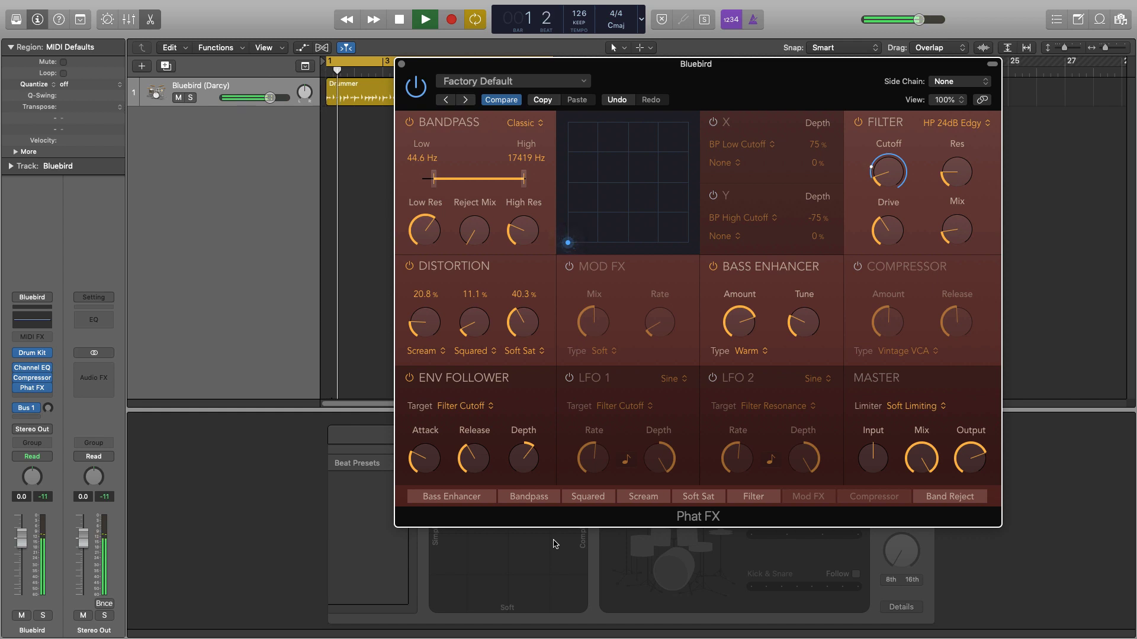
key(space)
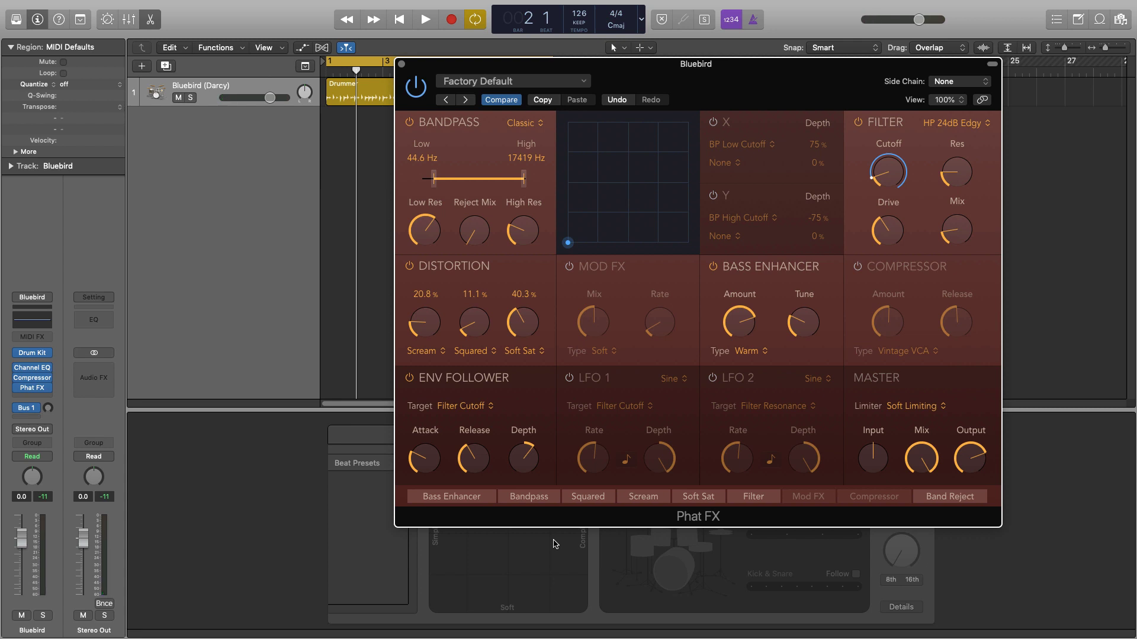
Put Squared and Scream first, Bass Enhancer next, and Soft Sat ahead of Bandpass
drag(588, 500, 426, 500)
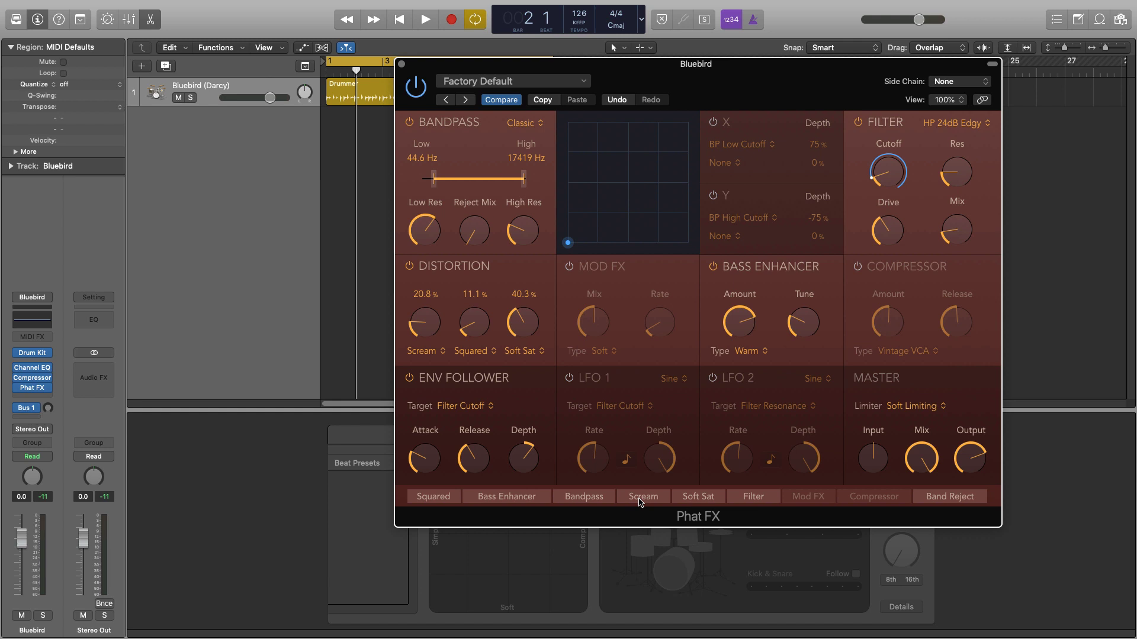
drag(643, 498, 497, 499)
drag(592, 499, 593, 500)
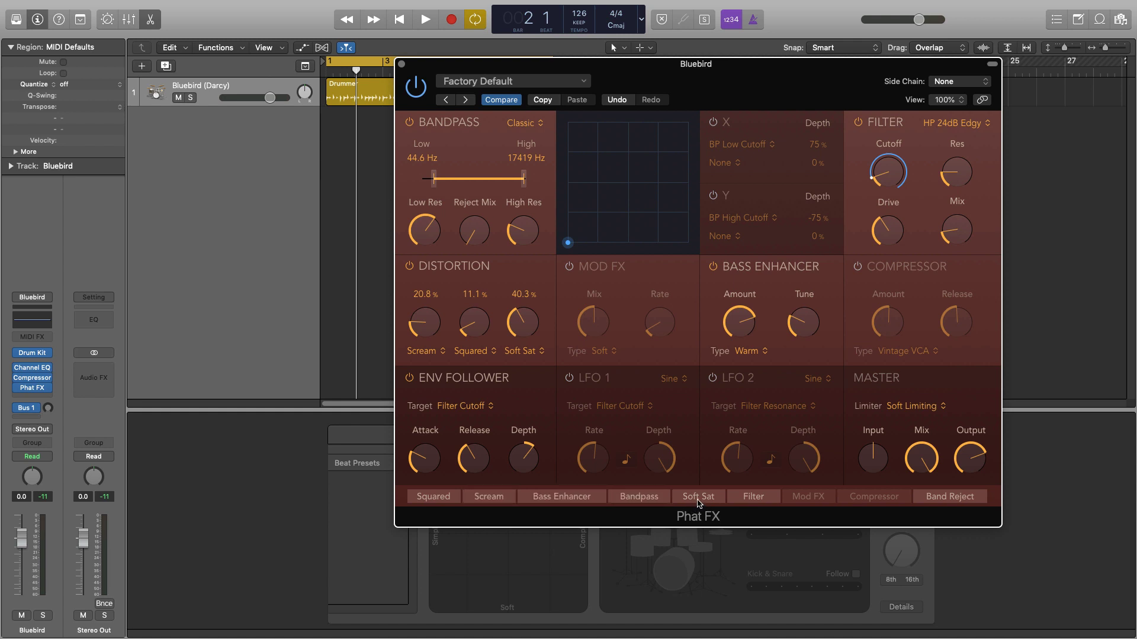
drag(702, 499, 672, 512)
key(space)
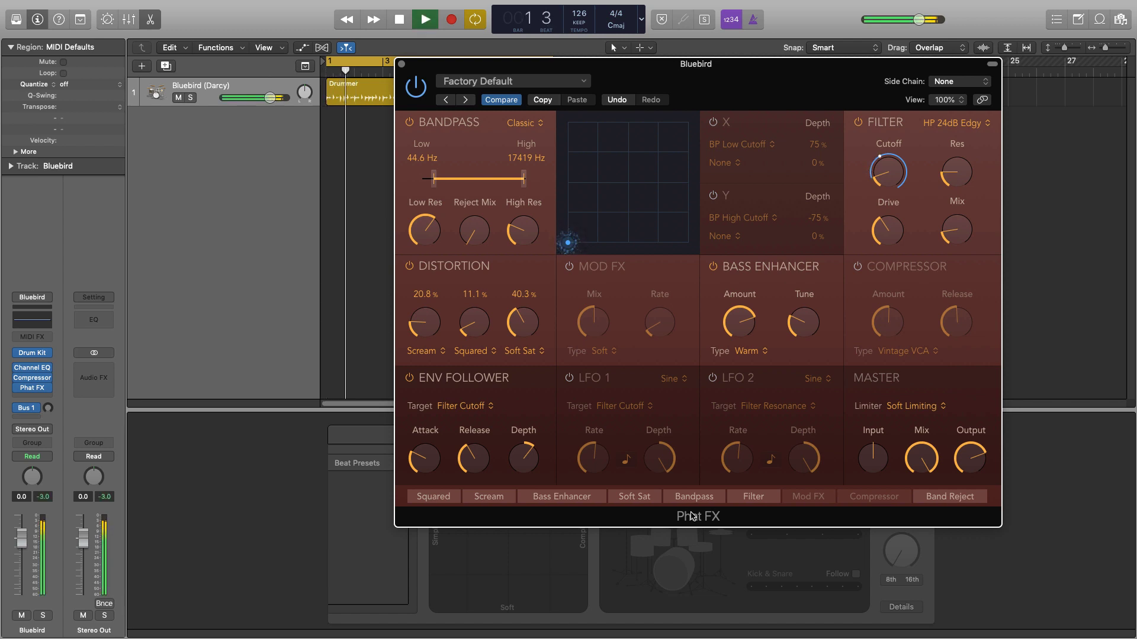
key(space)
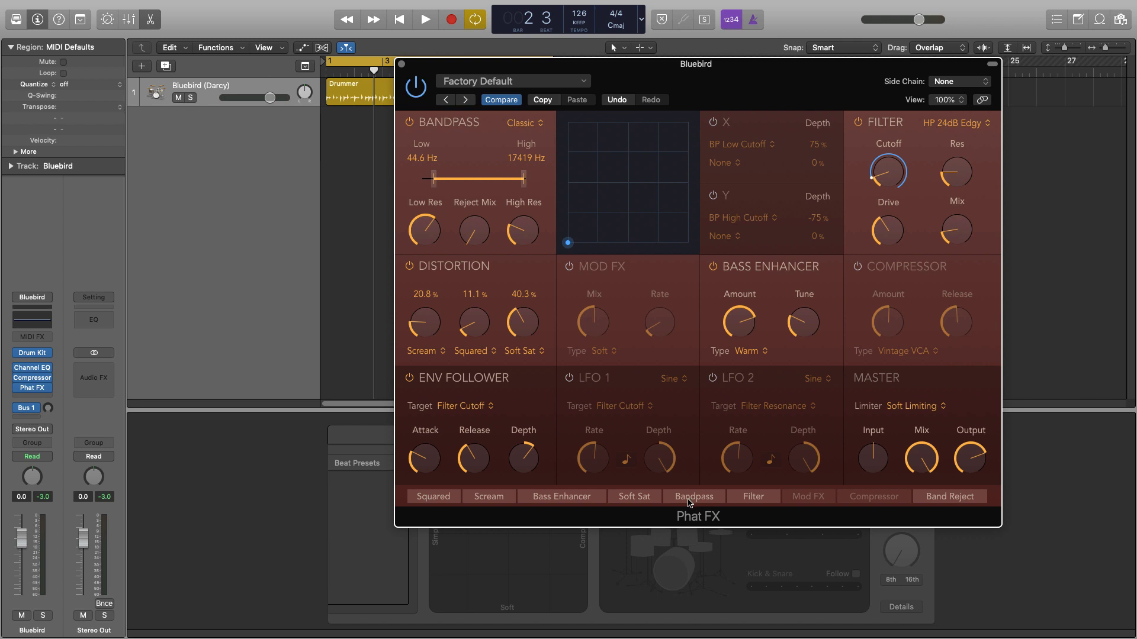
Try Bandpass before Soft Sat, then return Soft Sat ahead of Bandpass and play the drums
drag(690, 503, 637, 501)
key(space)
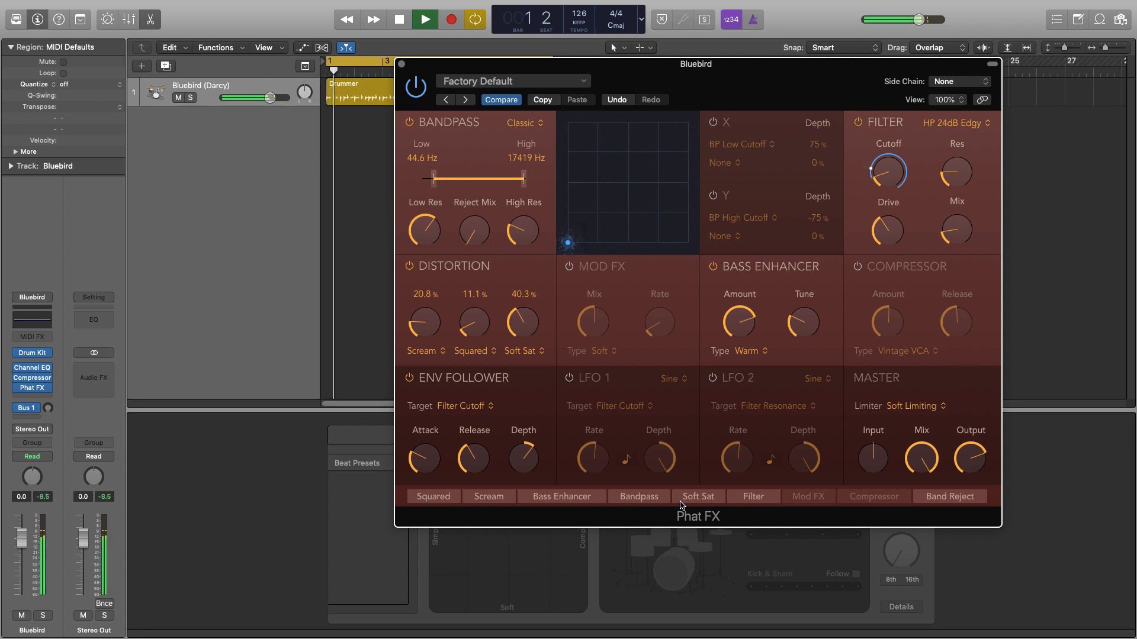
key(space)
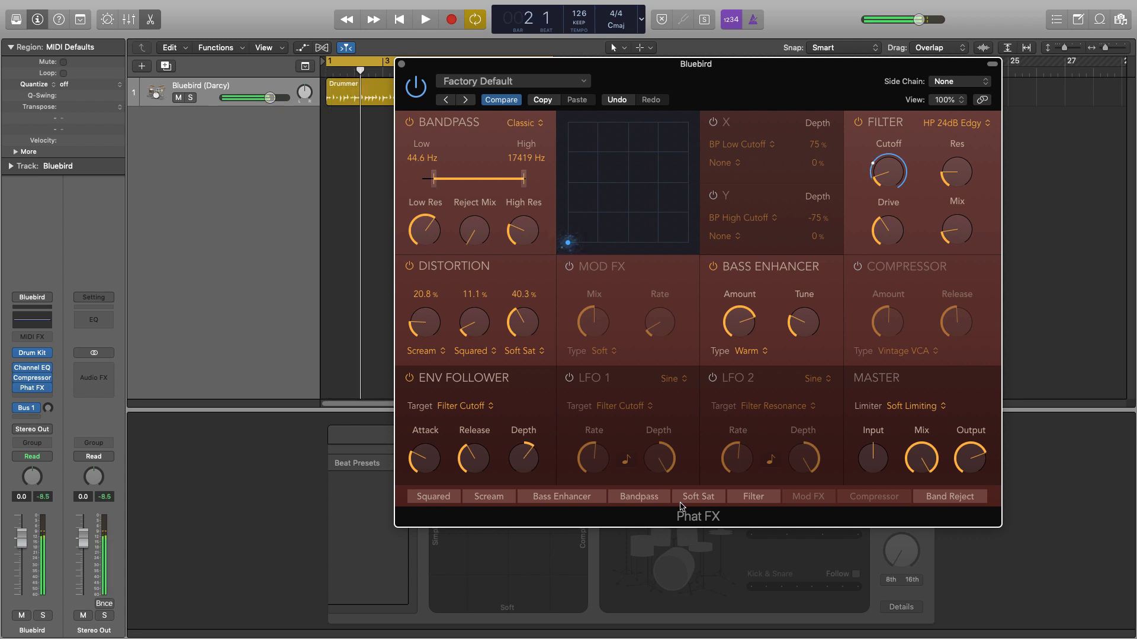
drag(695, 502, 639, 502)
key(space)
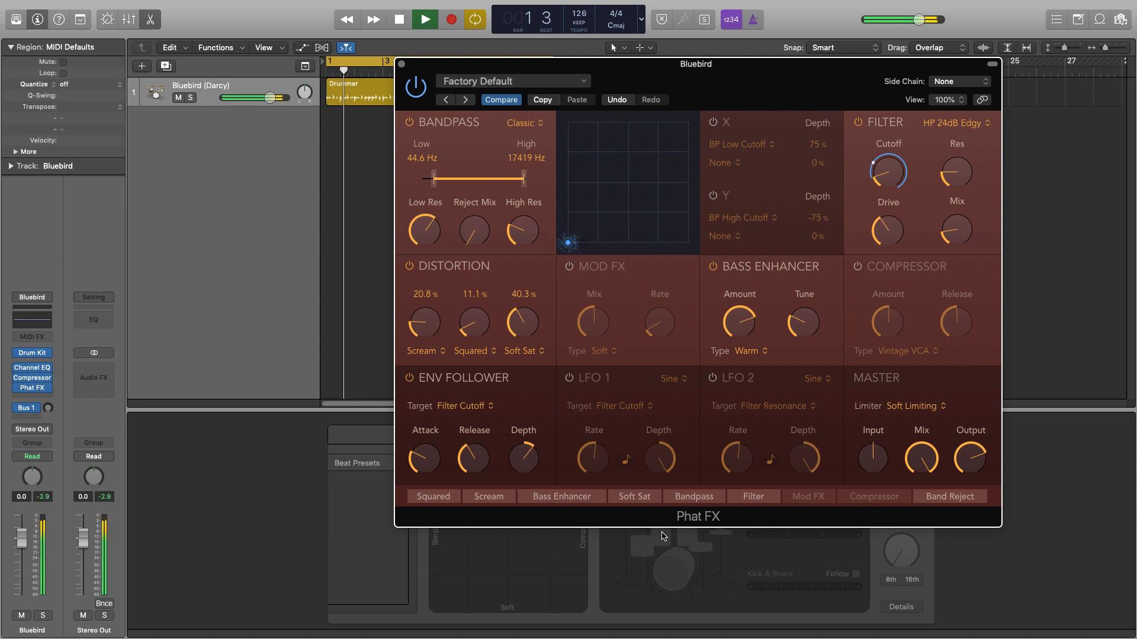
key(space)
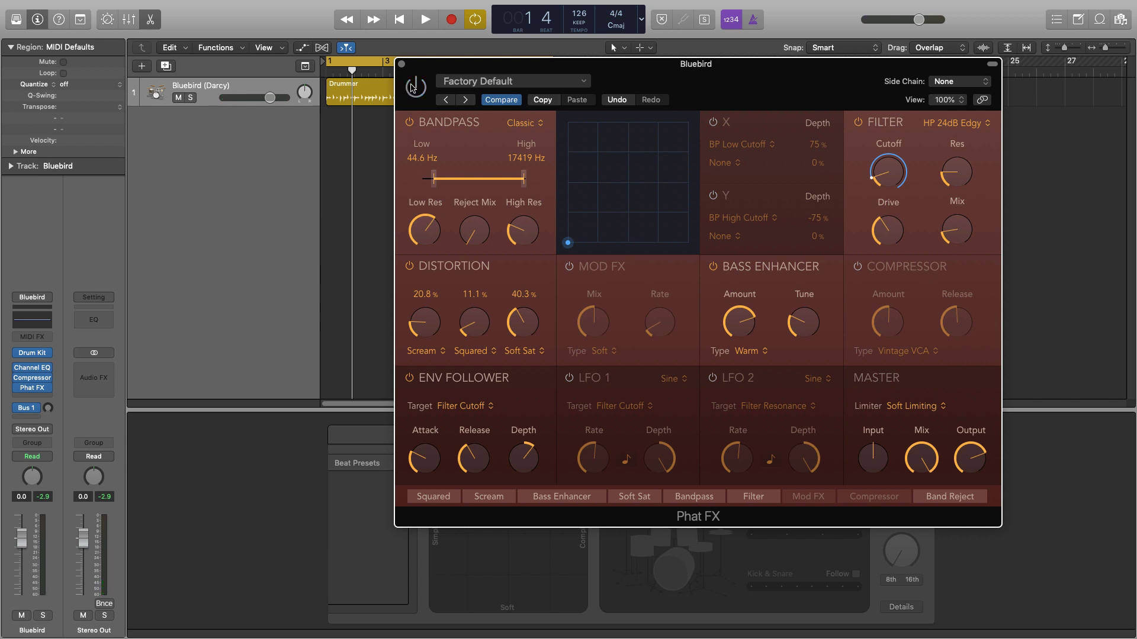
key(space)
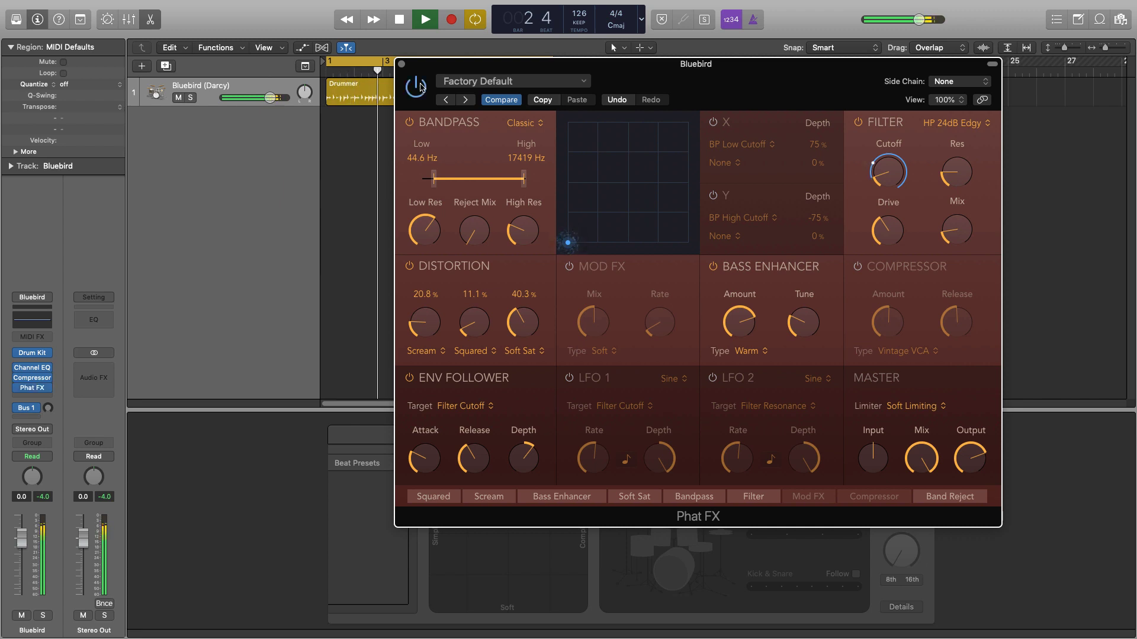
key(space)
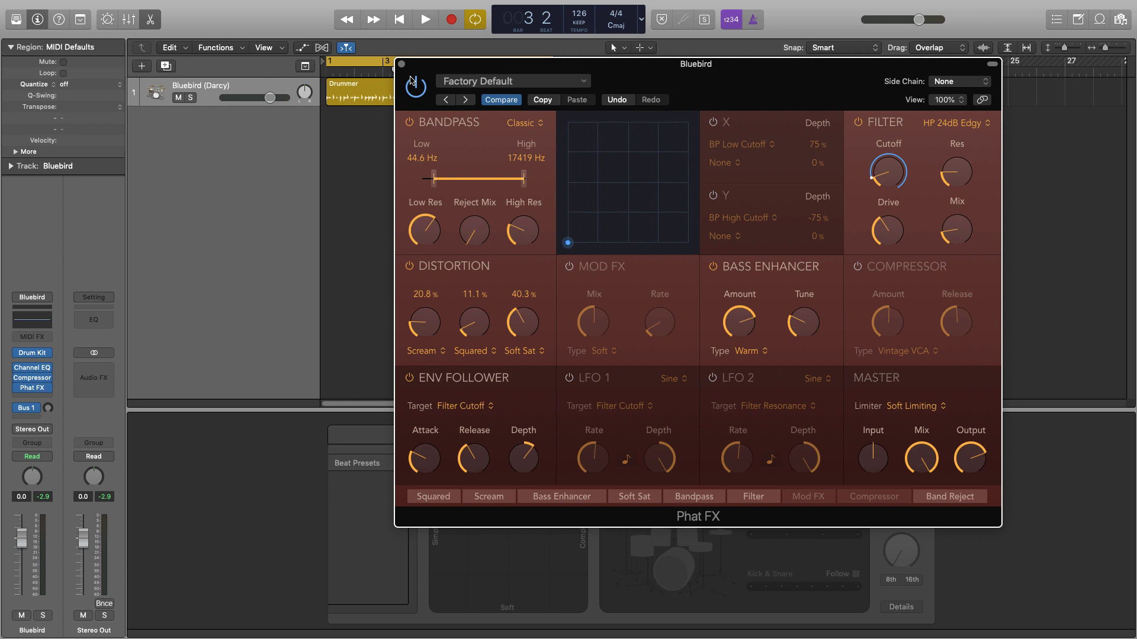
Enable X modulation targeting Bandpass Low Cutoff and sweep the XY pad while listening
click(713, 123)
click(736, 145)
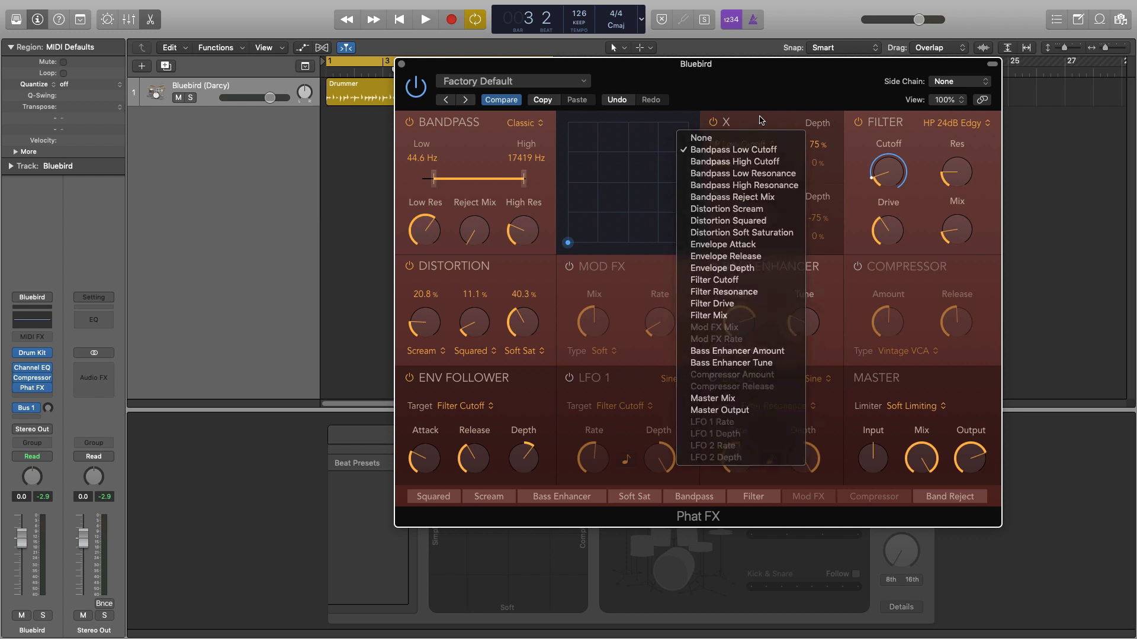
click(733, 149)
key(space)
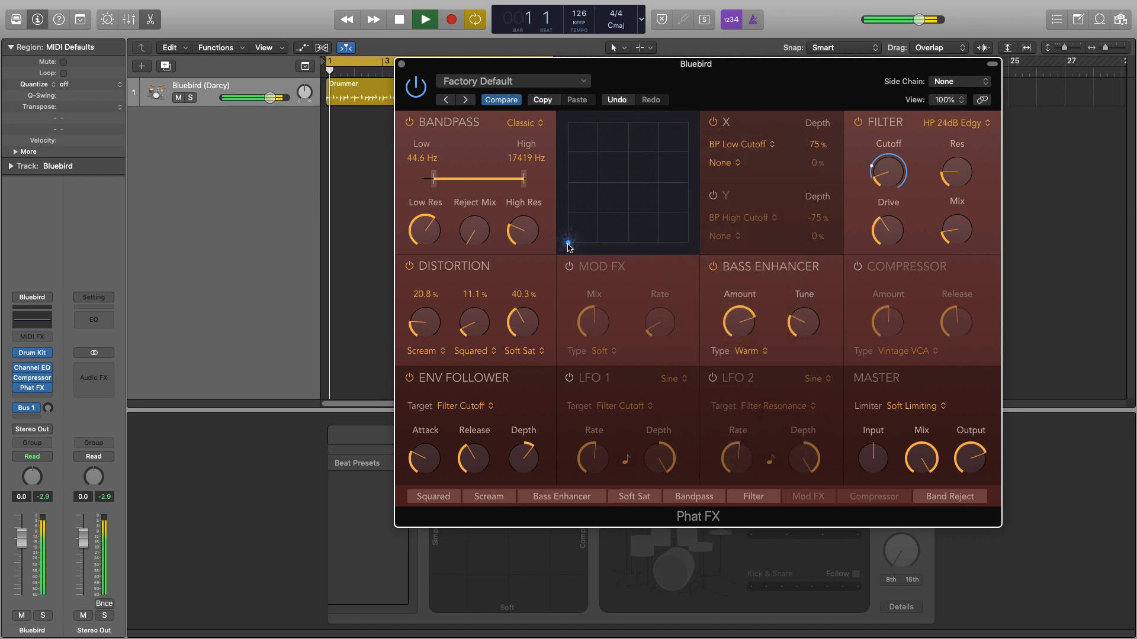
mouse_move(568, 247)
mouse_down()
mouse_move(691, 258)
mouse_move(563, 264)
mouse_up()
key(space)
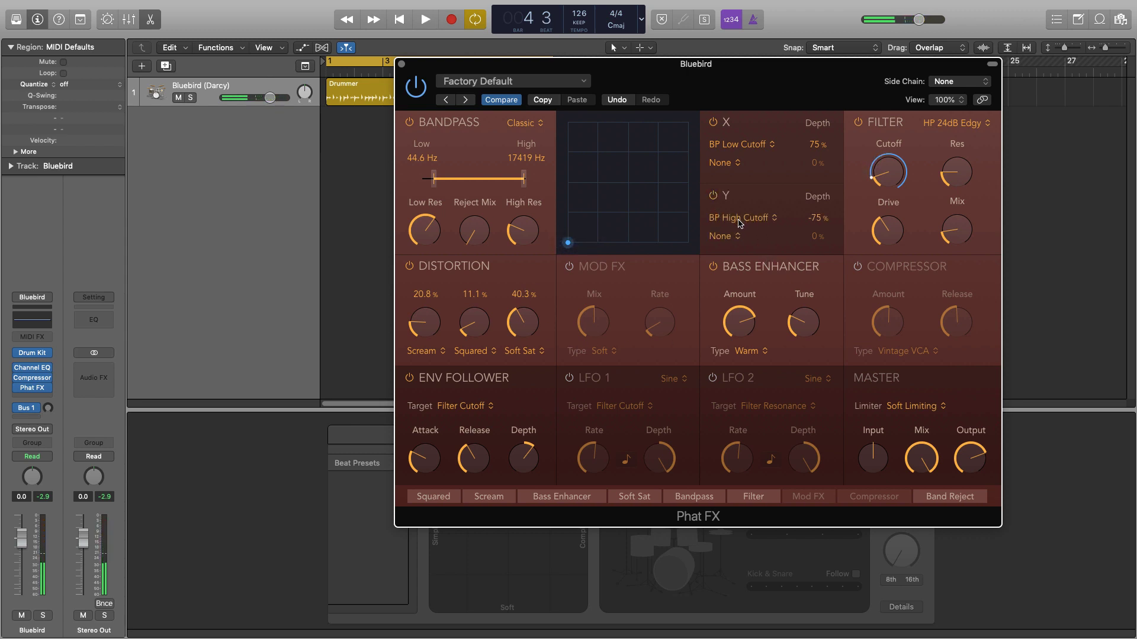
key(space)
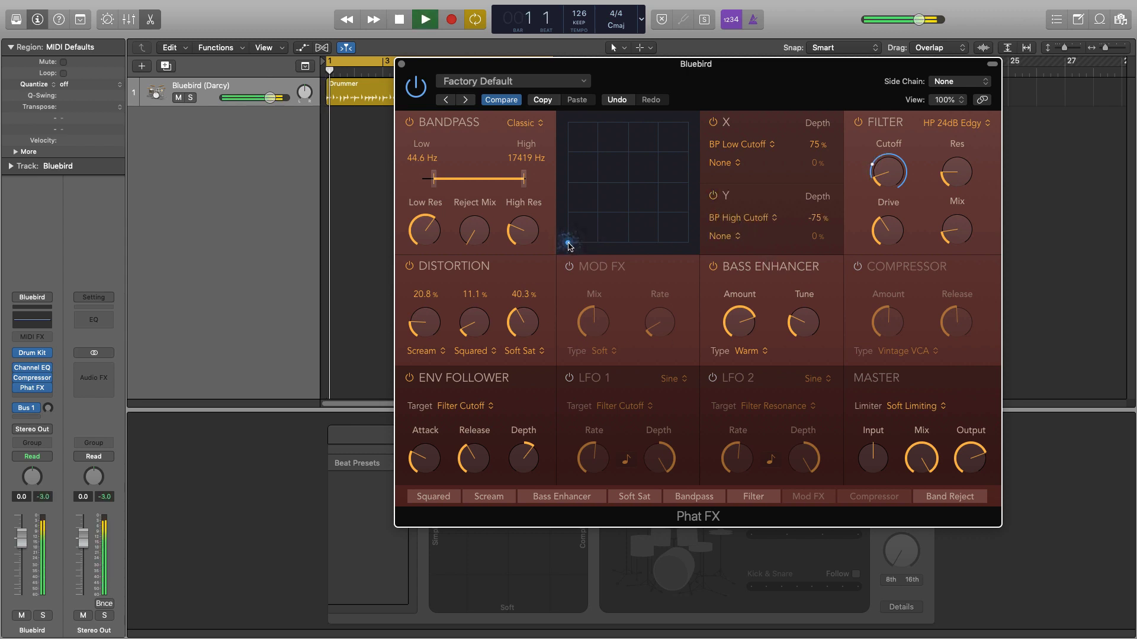
mouse_move(565, 237)
mouse_down()
mouse_move(559, 159)
mouse_move(560, 224)
mouse_up()
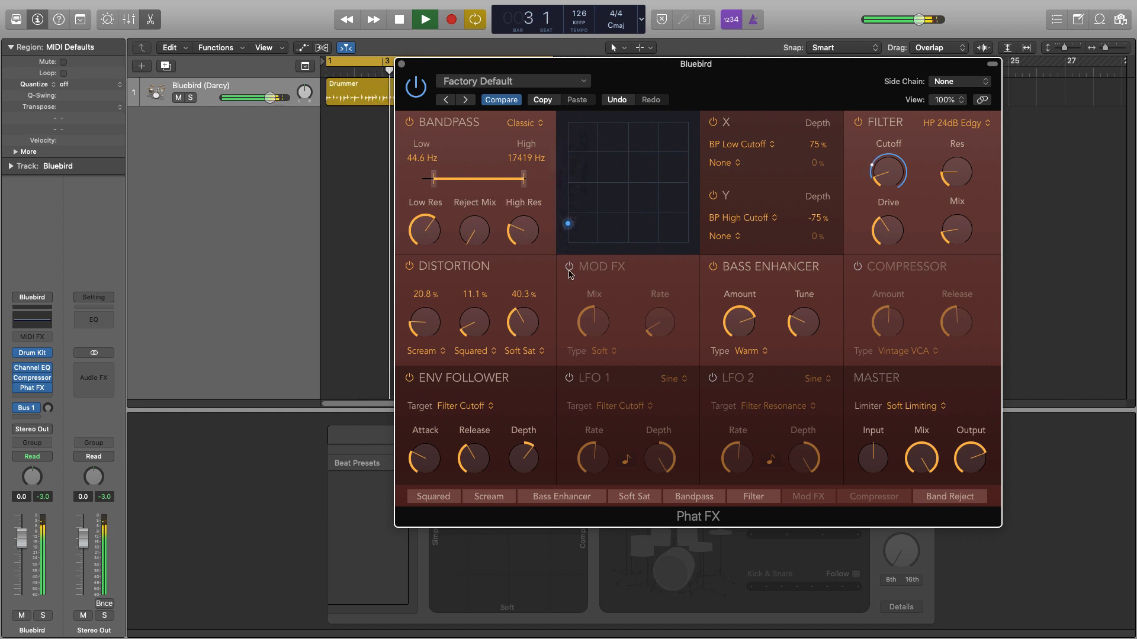
key(space)
Set Y targets to BP Low Res at -75% and BP Low Cutoff at 63% depth
click(738, 220)
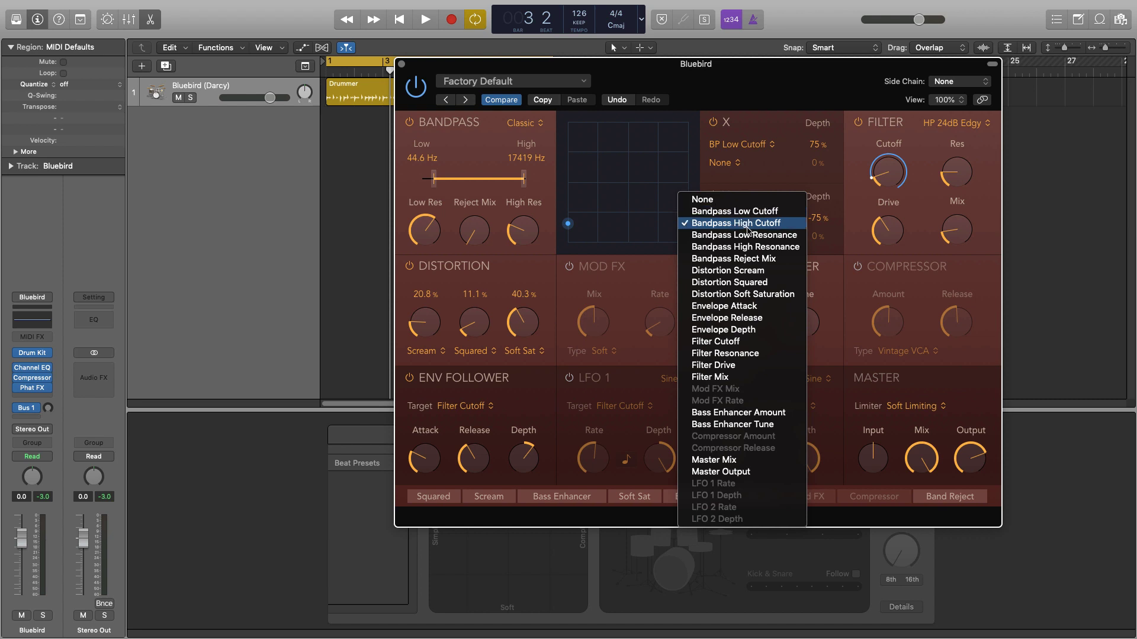
click(741, 235)
key(space)
mouse_move(568, 224)
mouse_down()
mouse_move(601, 211)
mouse_move(577, 231)
mouse_up()
click(779, 238)
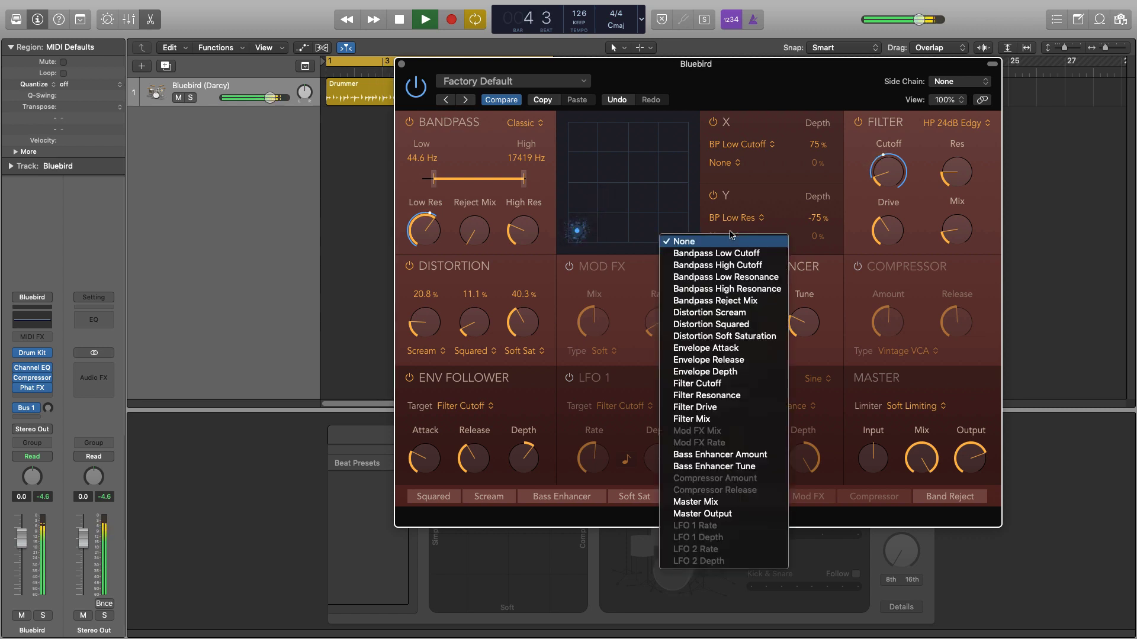
click(722, 256)
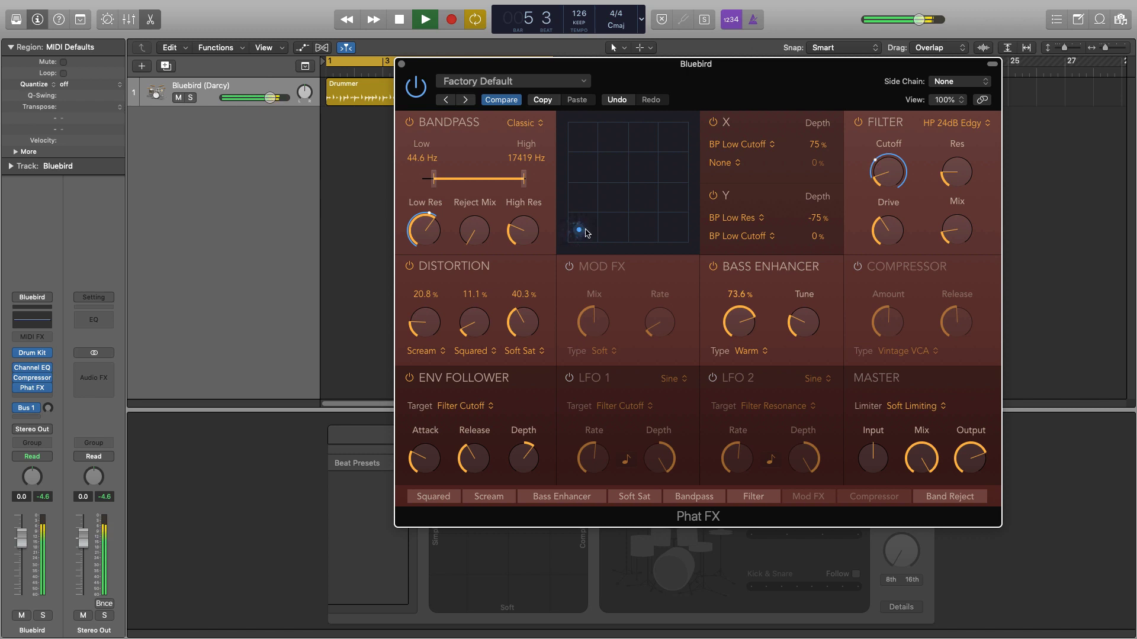
drag(578, 230, 589, 229)
drag(818, 236, 817, 176)
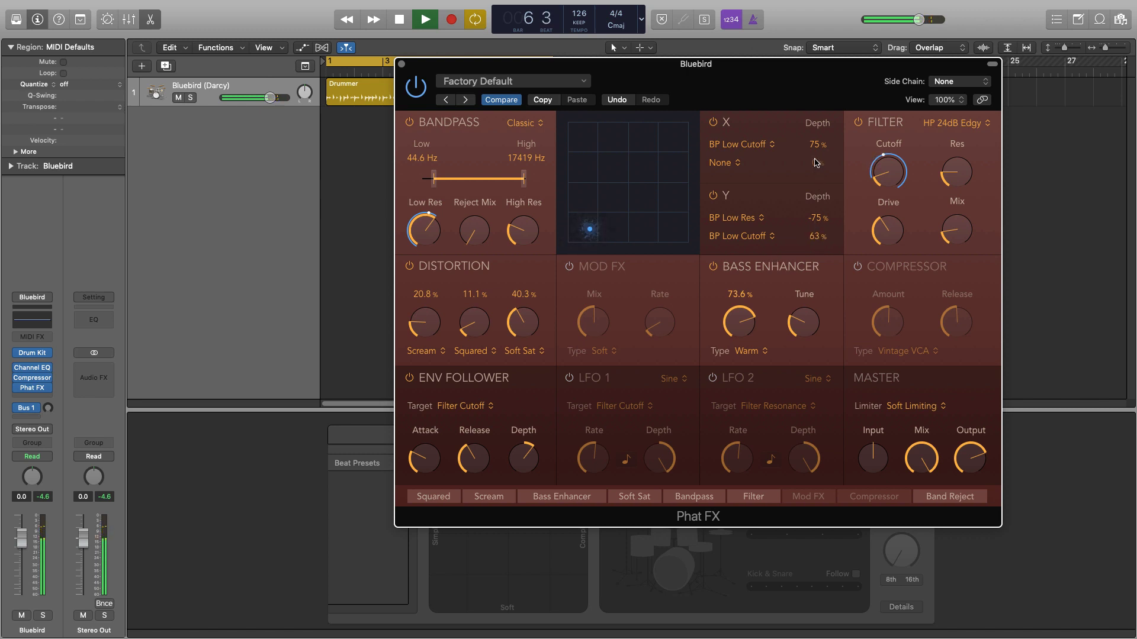
drag(589, 229, 576, 235)
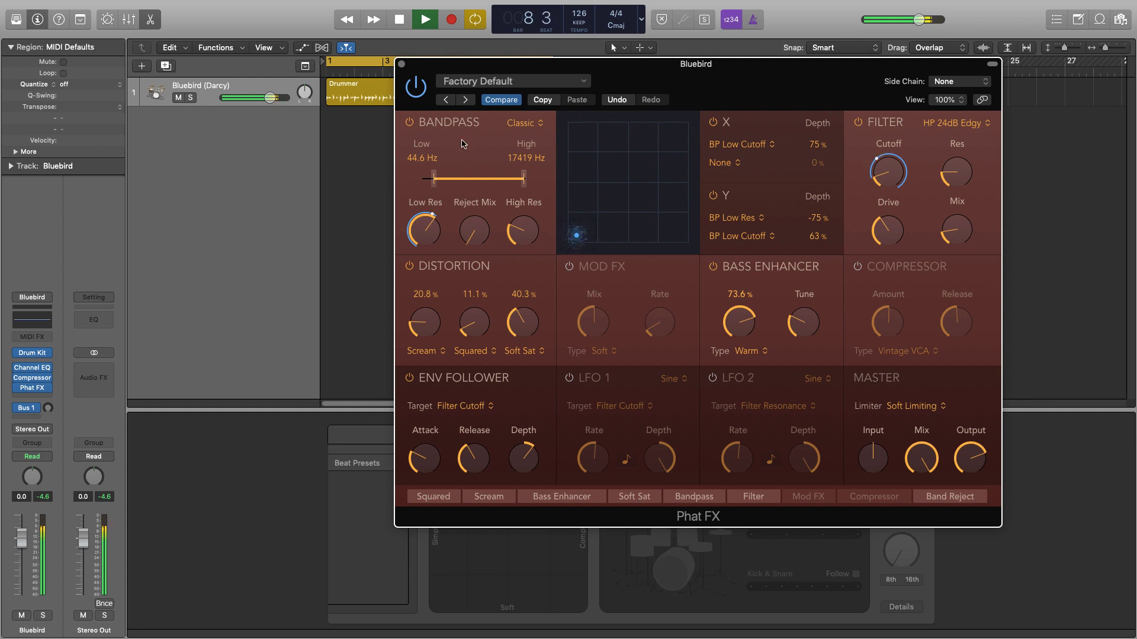
key(space)
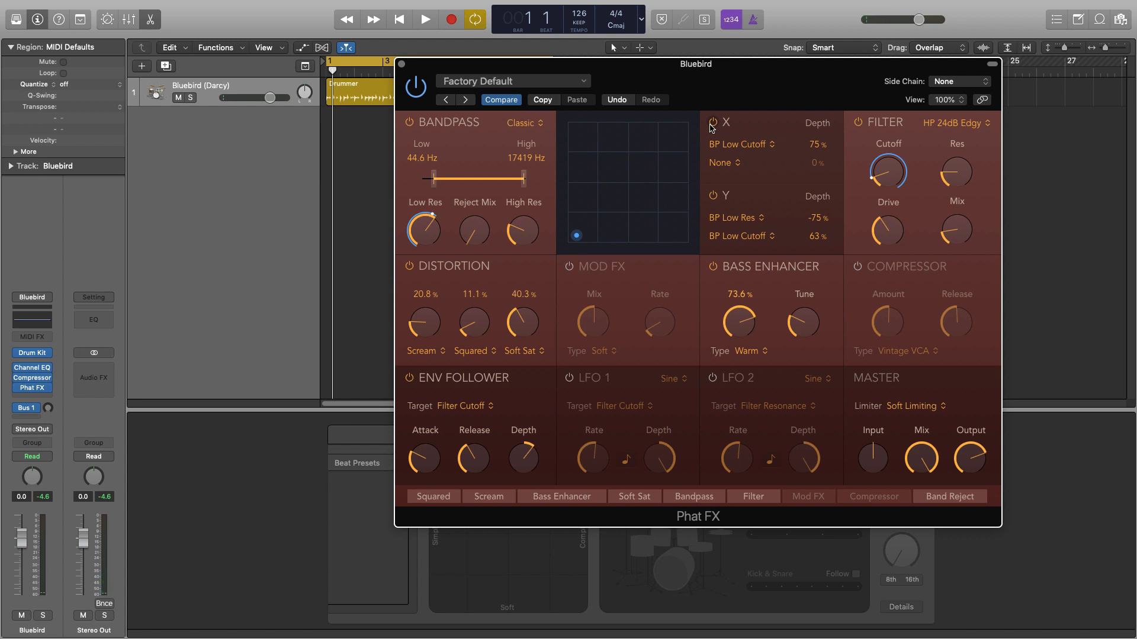
Turn off X/Y modulation, enable Mod FX and set its type to Doubler
click(713, 122)
click(569, 266)
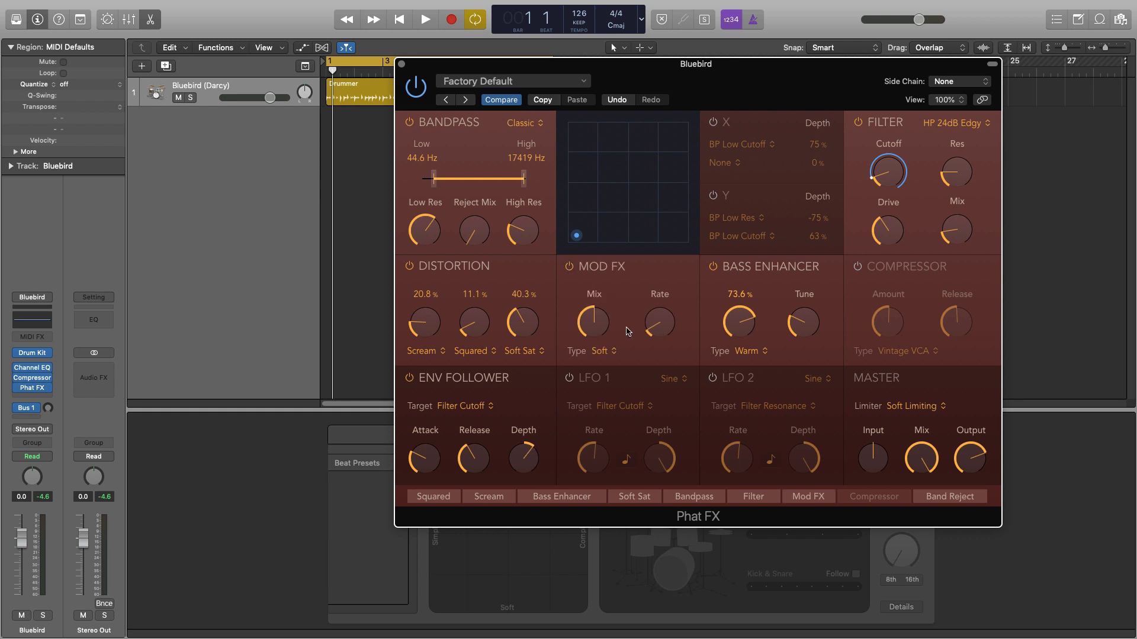
click(601, 351)
click(607, 377)
click(610, 354)
click(611, 344)
Bring the Doubler mix down to about 21% while auditioning the drums
key(space)
drag(601, 323, 658, 320)
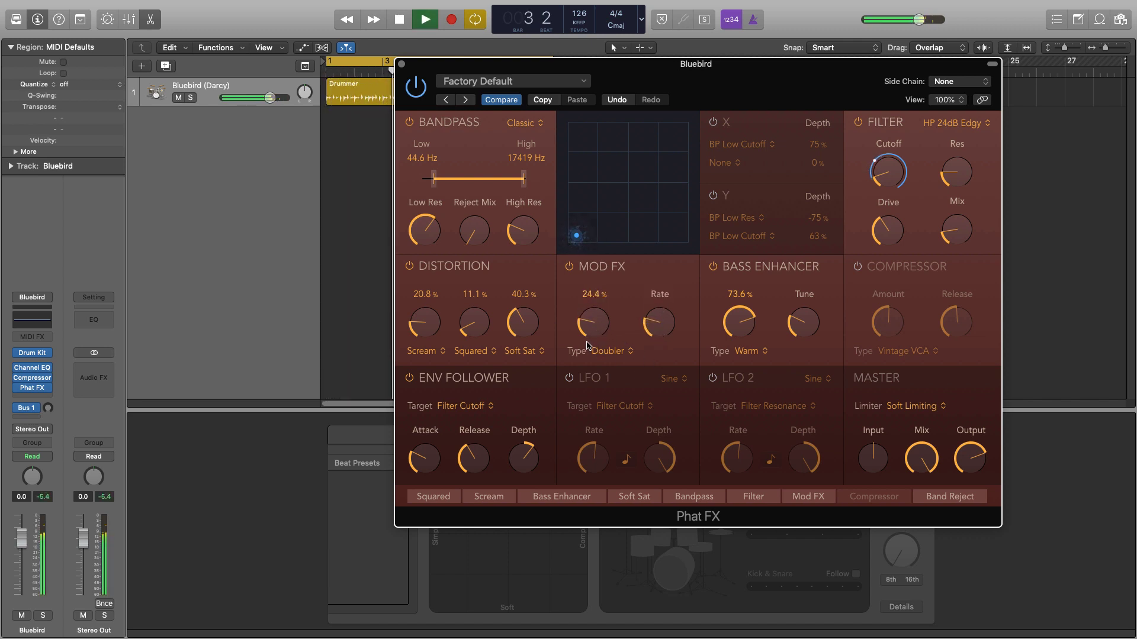
drag(590, 327, 585, 349)
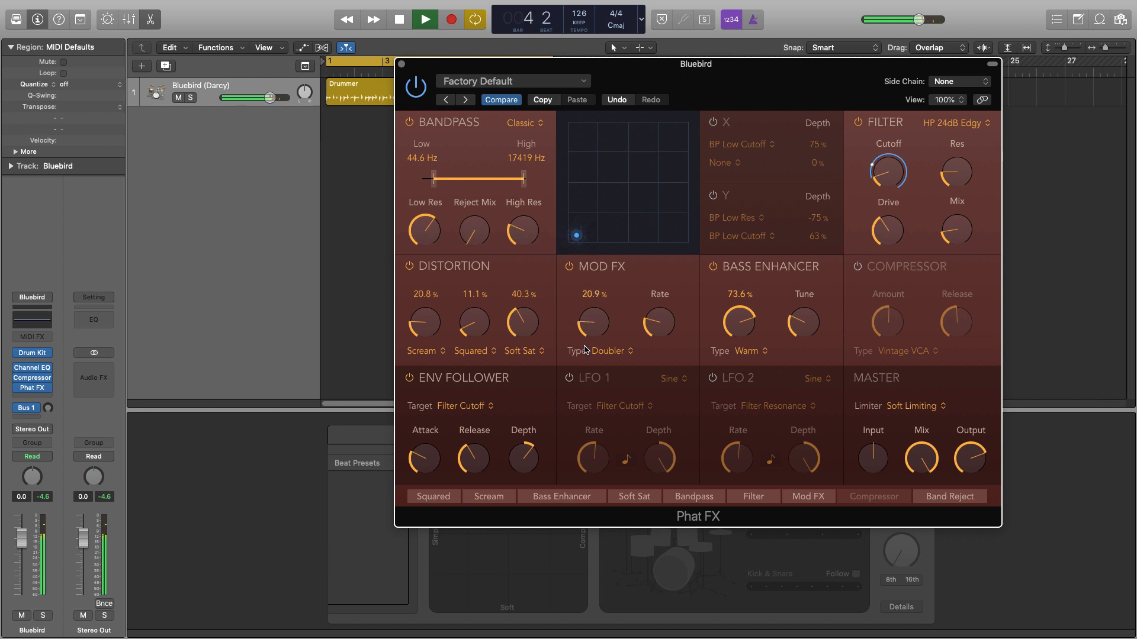
key(space)
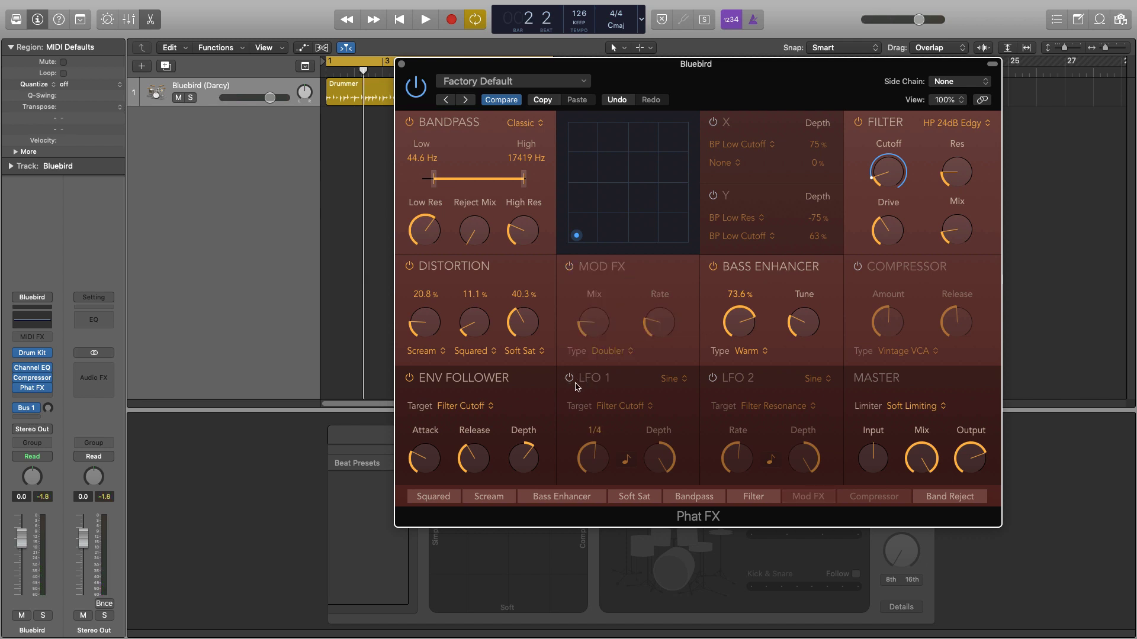
Switch on LFO 1 as a Square wave targeting Bandpass Low Cutoff
click(570, 380)
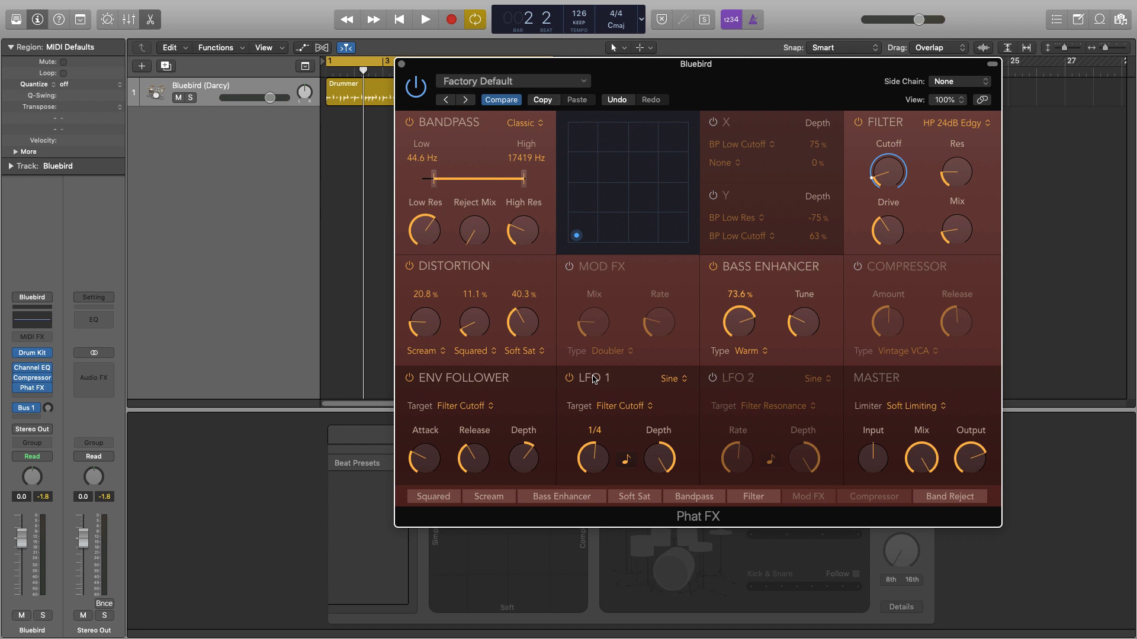
click(677, 379)
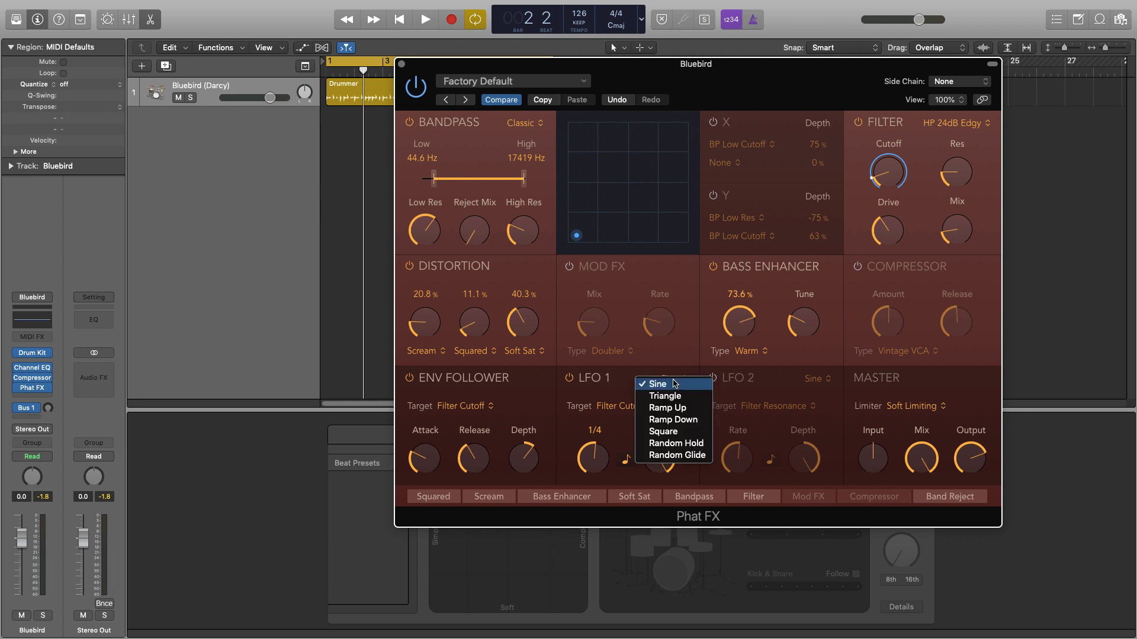
click(664, 431)
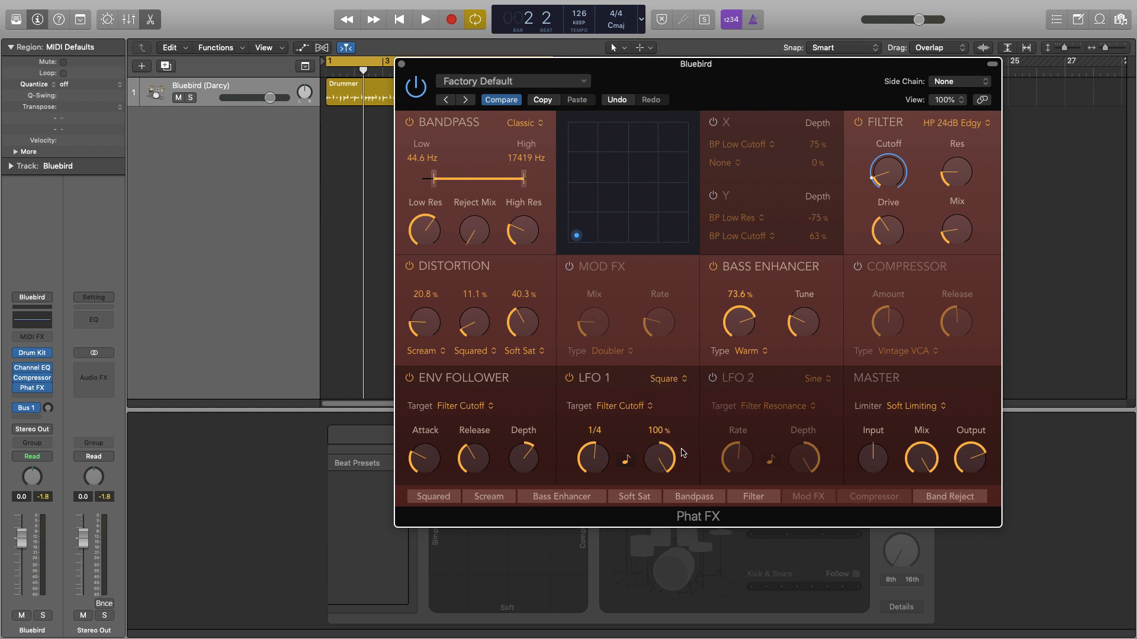
click(621, 406)
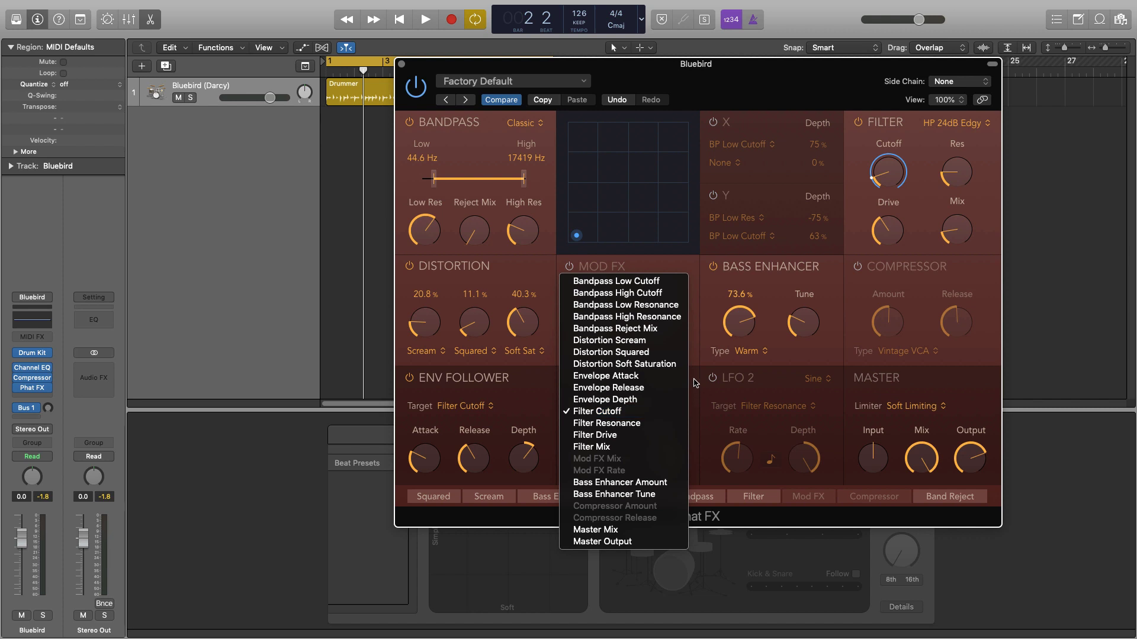
click(641, 281)
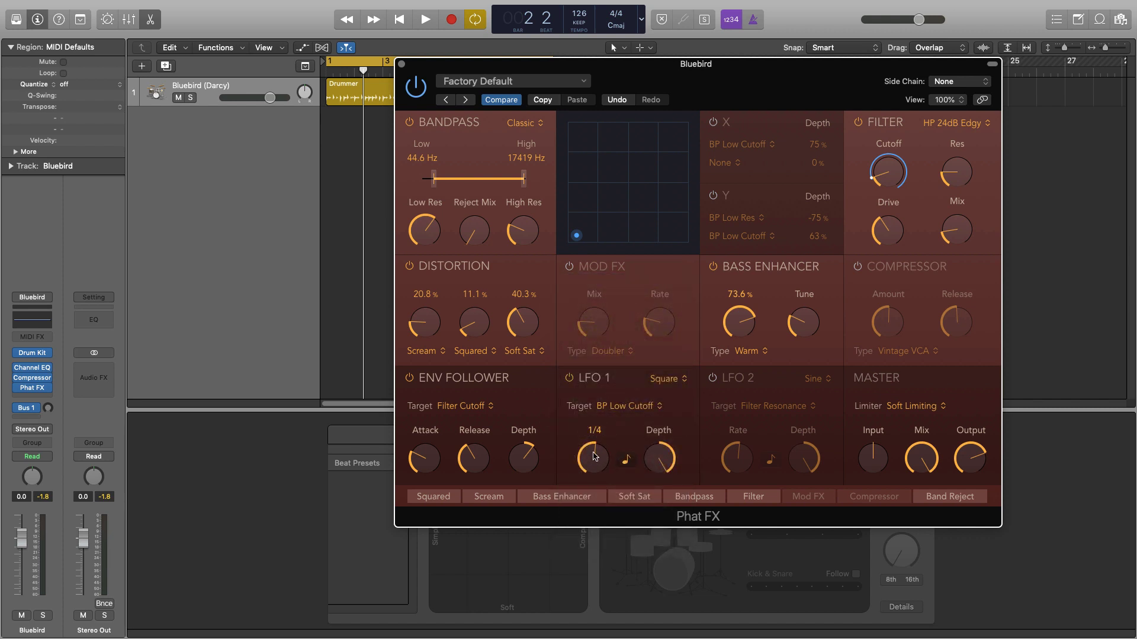
Slow the LFO 1 rate to 1/2t while auditioning the modulation
mouse_move(596, 460)
mouse_down()
mouse_move(597, 477)
mouse_move(589, 443)
mouse_move(604, 463)
mouse_up()
mouse_move(662, 465)
key(space)
mouse_move(596, 461)
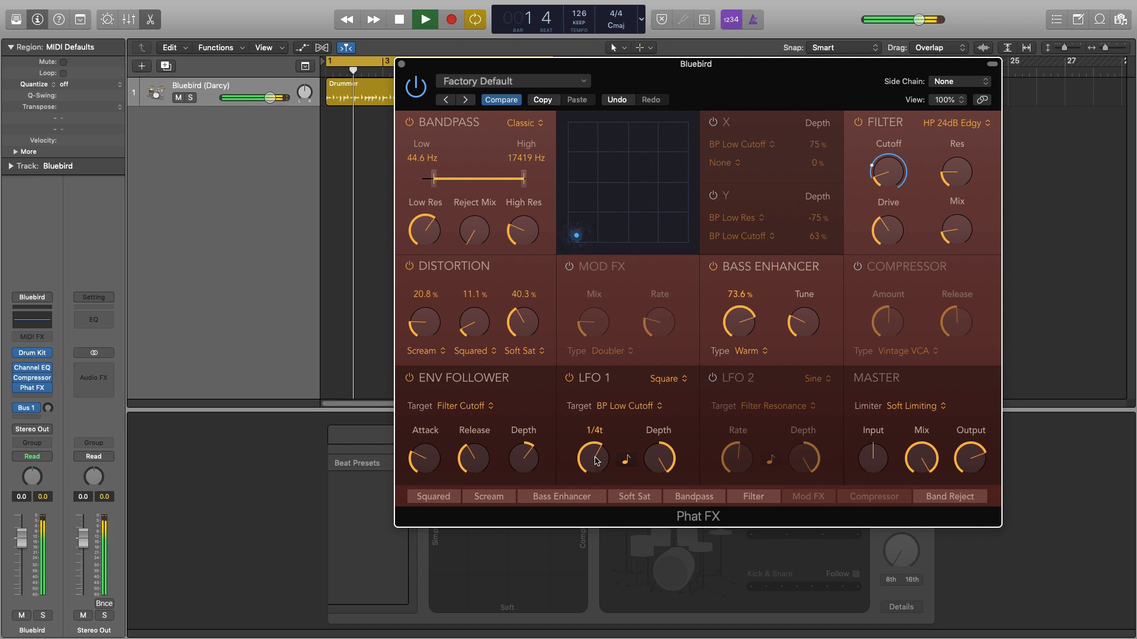
mouse_move(597, 461)
mouse_down()
mouse_move(602, 504)
mouse_move(595, 465)
mouse_move(593, 474)
mouse_up()
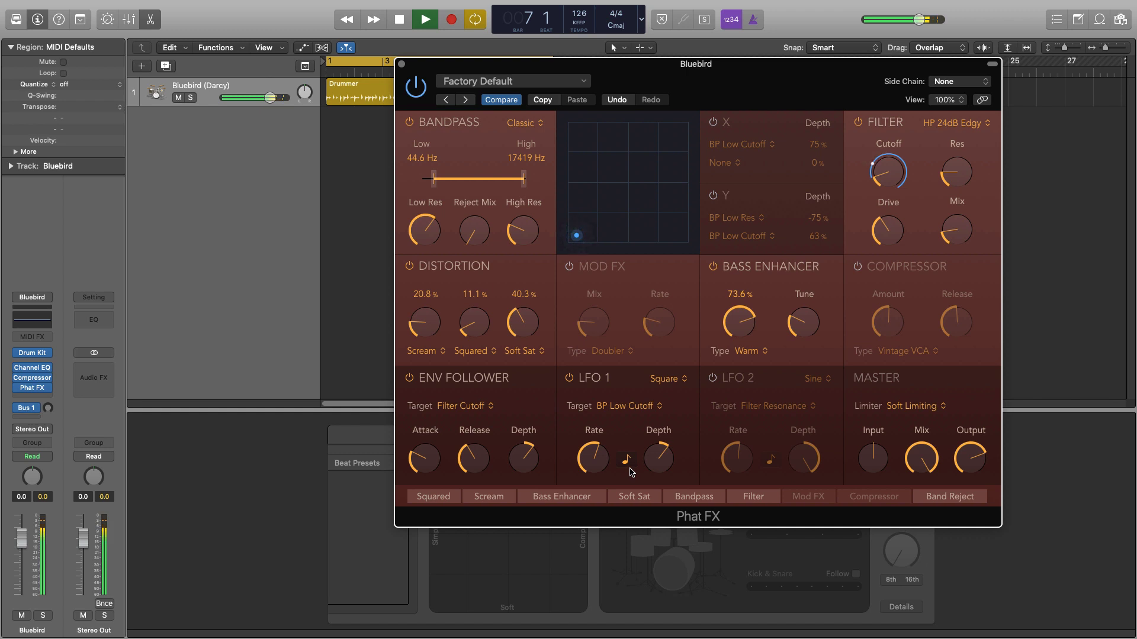
key(space)
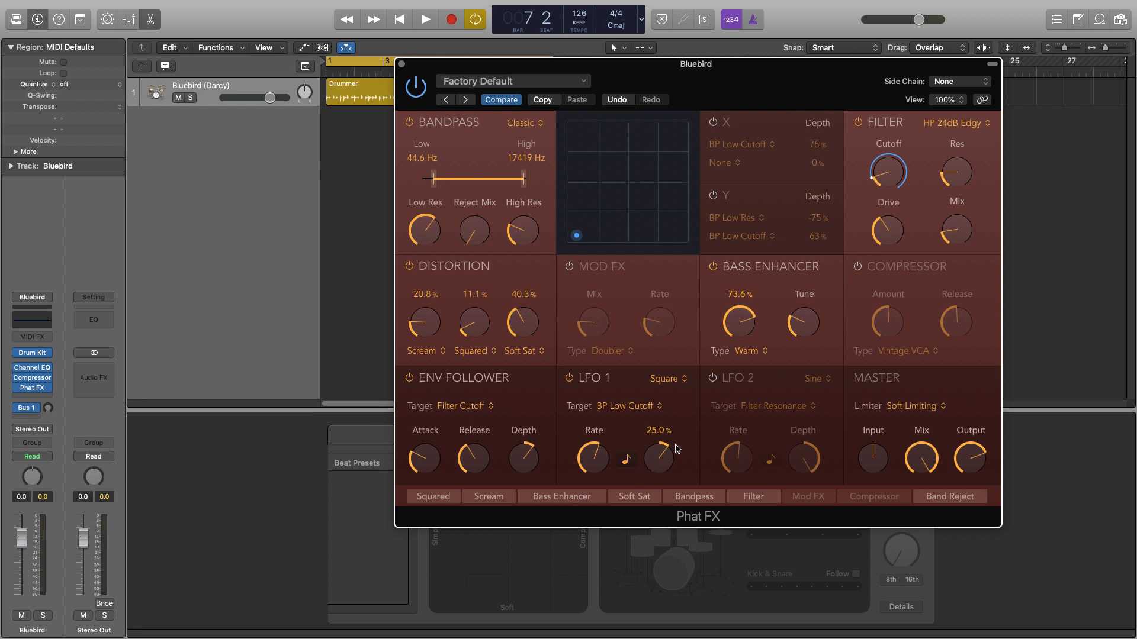
Enable LFO 2 targeting Bandpass High Cutoff and raise its depth to 56% while listening
click(713, 377)
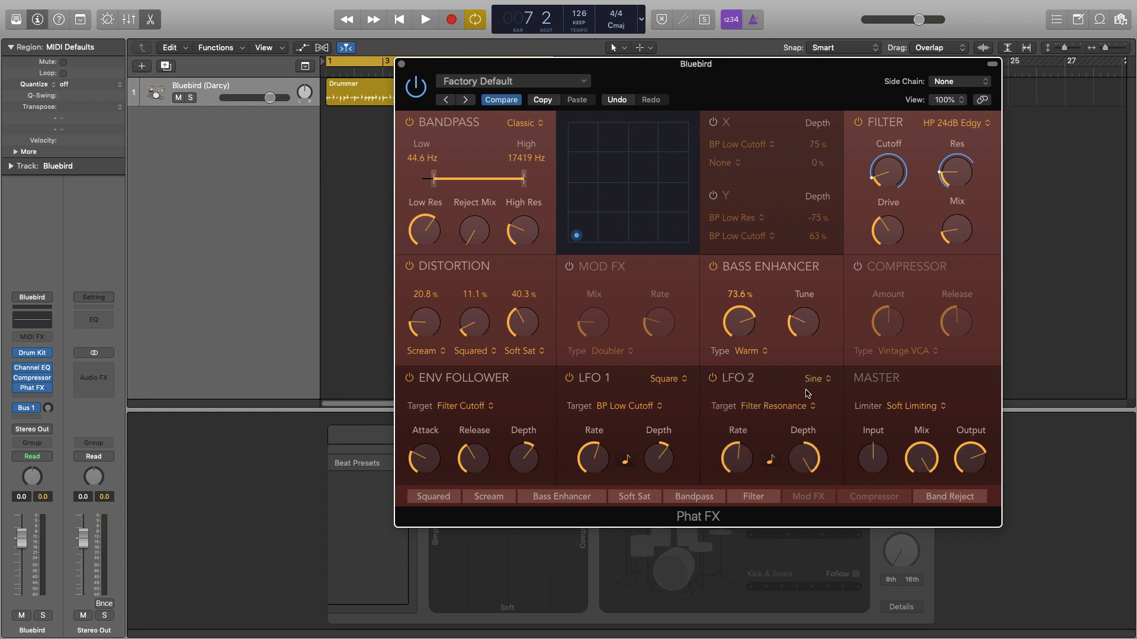
click(799, 408)
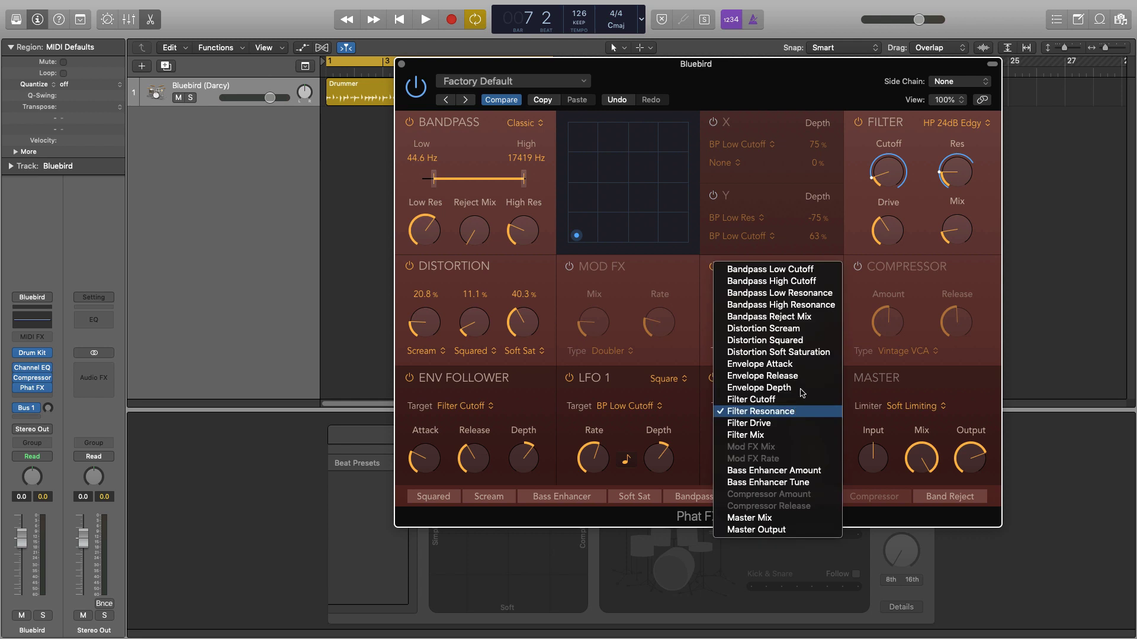
click(816, 281)
mouse_move(743, 460)
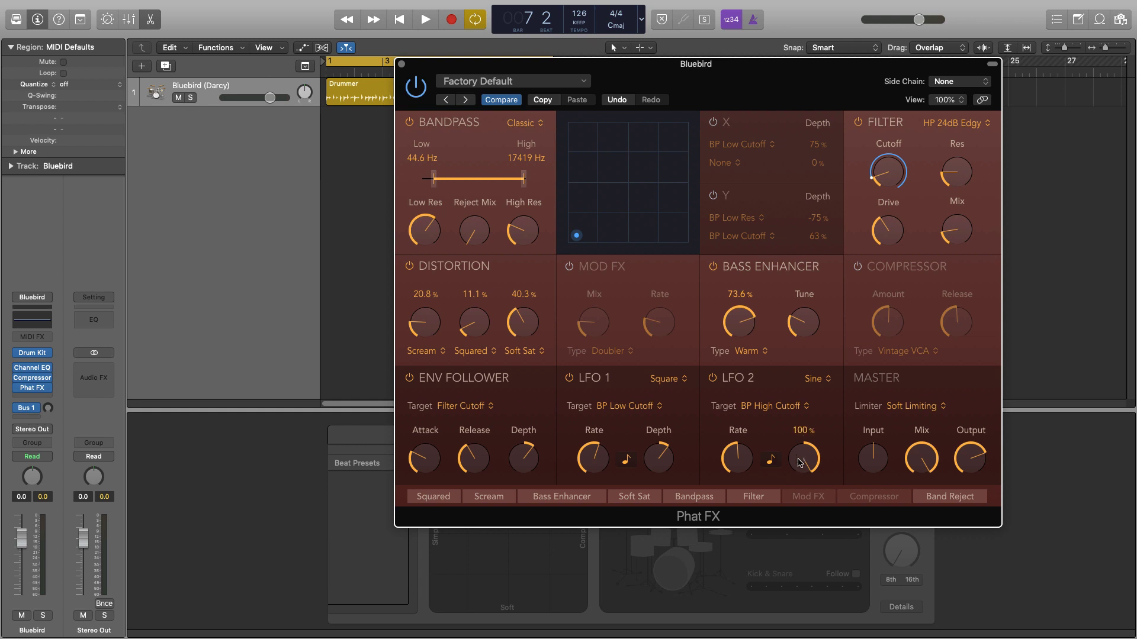
mouse_move(802, 479)
key(space)
mouse_move(754, 478)
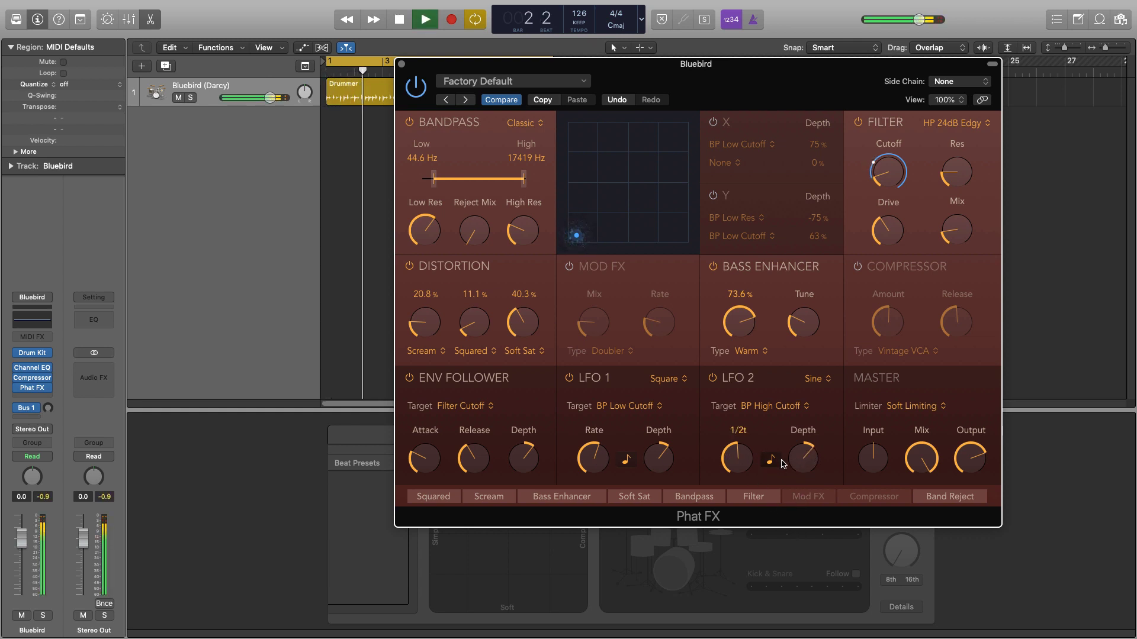
mouse_move(813, 455)
scroll(813, 455, up, 1)
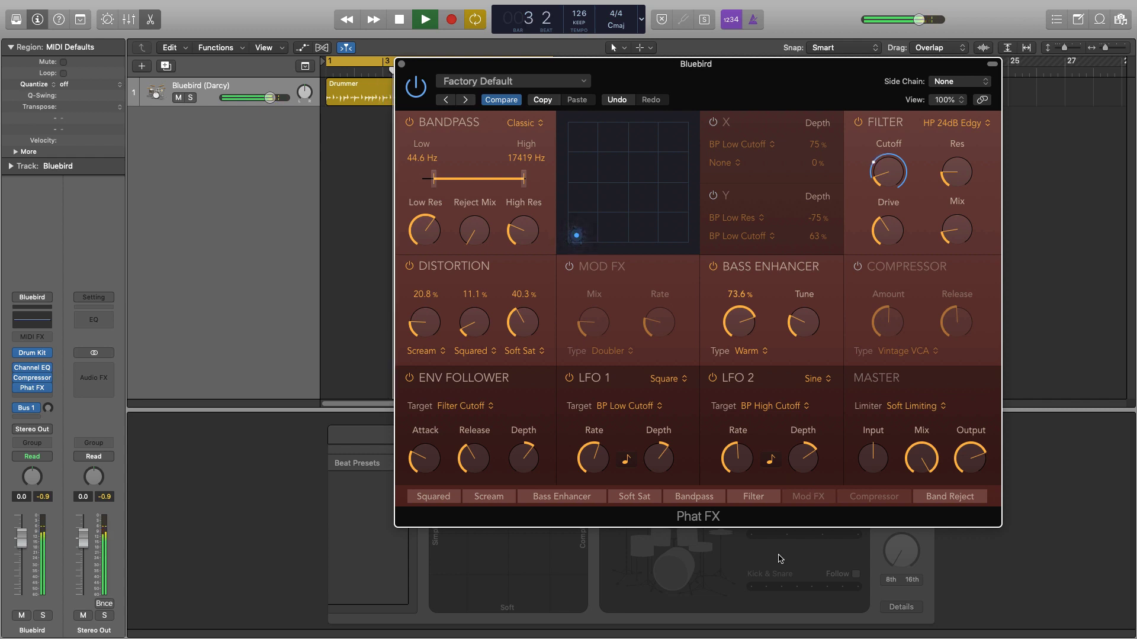
drag(809, 470, 812, 415)
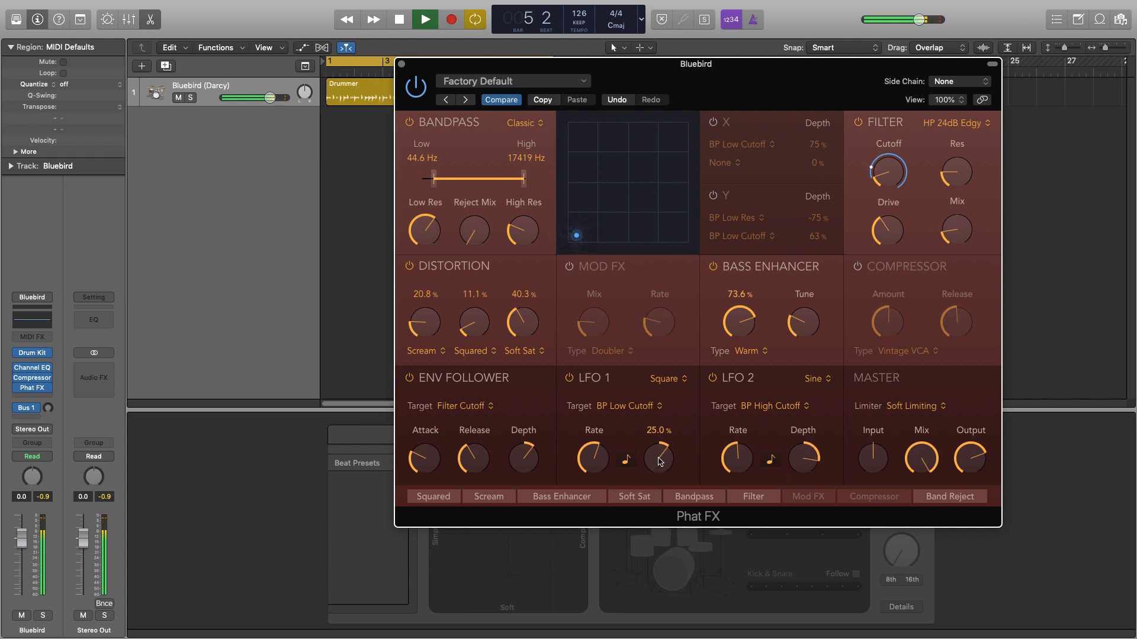
key(space)
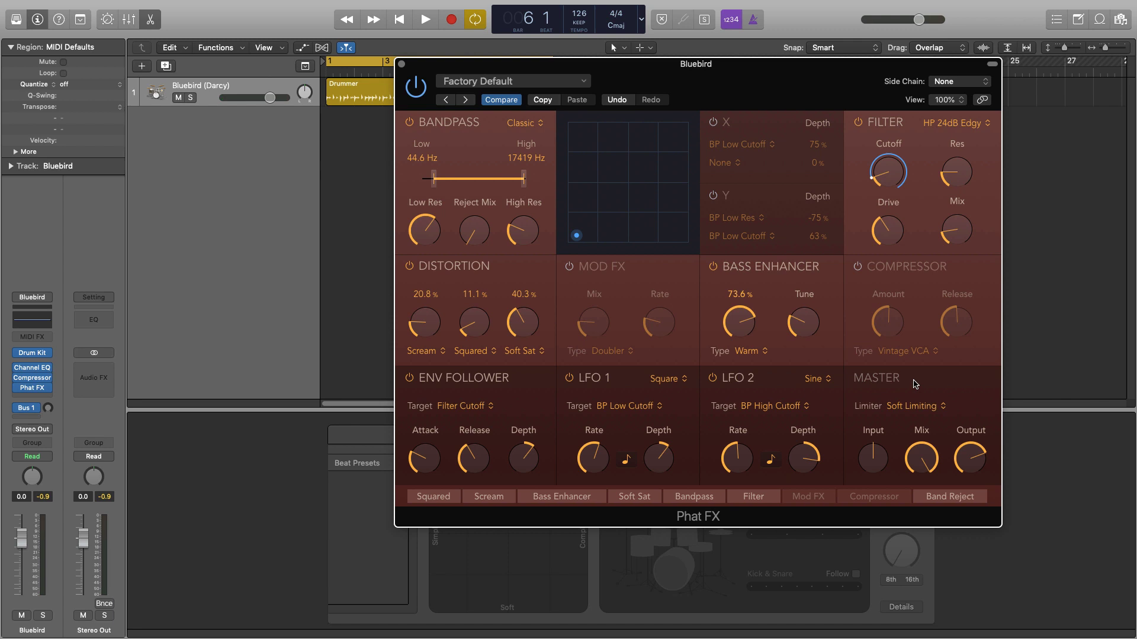
Set the master limiter to Hard Clipping and boost the input to 12.2 dB, auditioning
click(942, 405)
click(974, 391)
drag(879, 454, 871, 472)
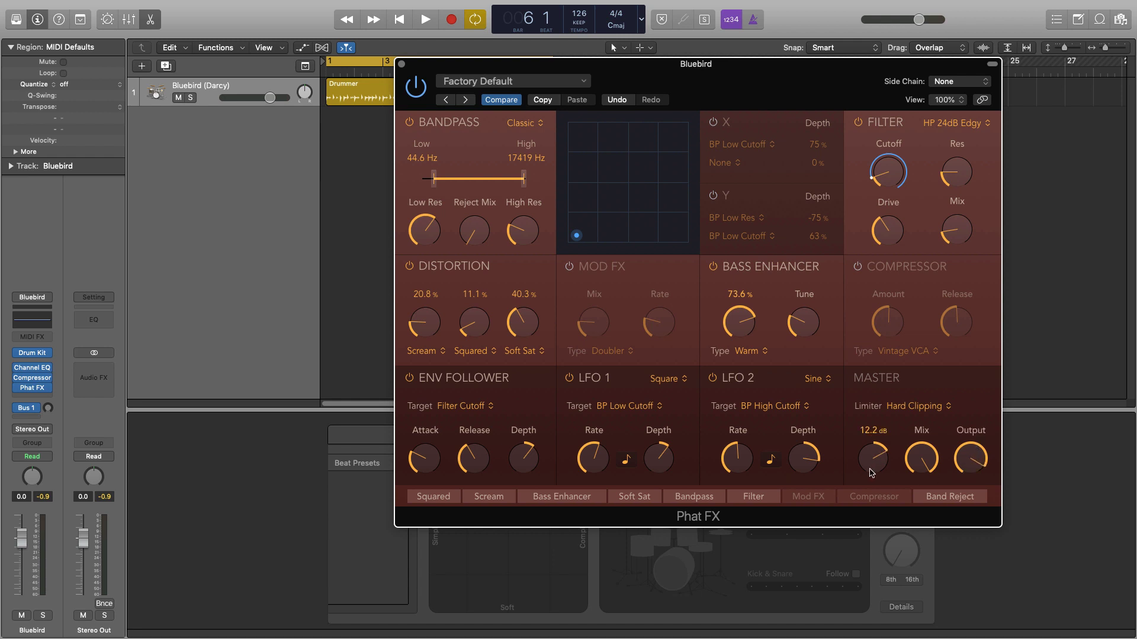
key(space)
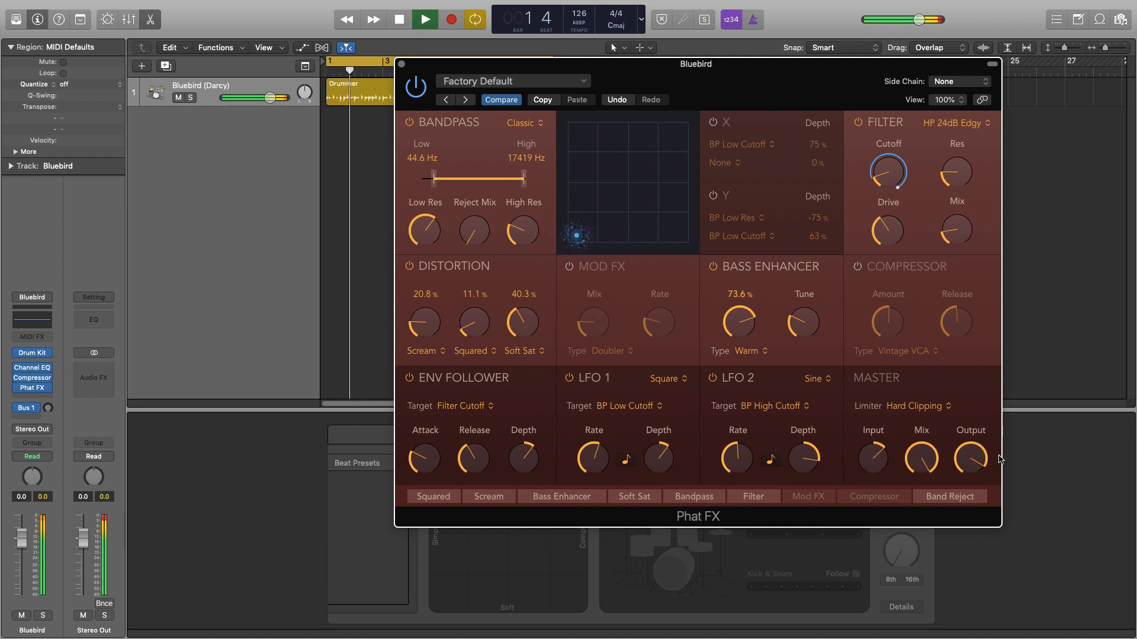
key(space)
Switch off both LFOs and set master input to 4.7 dB and output to -14.7 dB
click(713, 379)
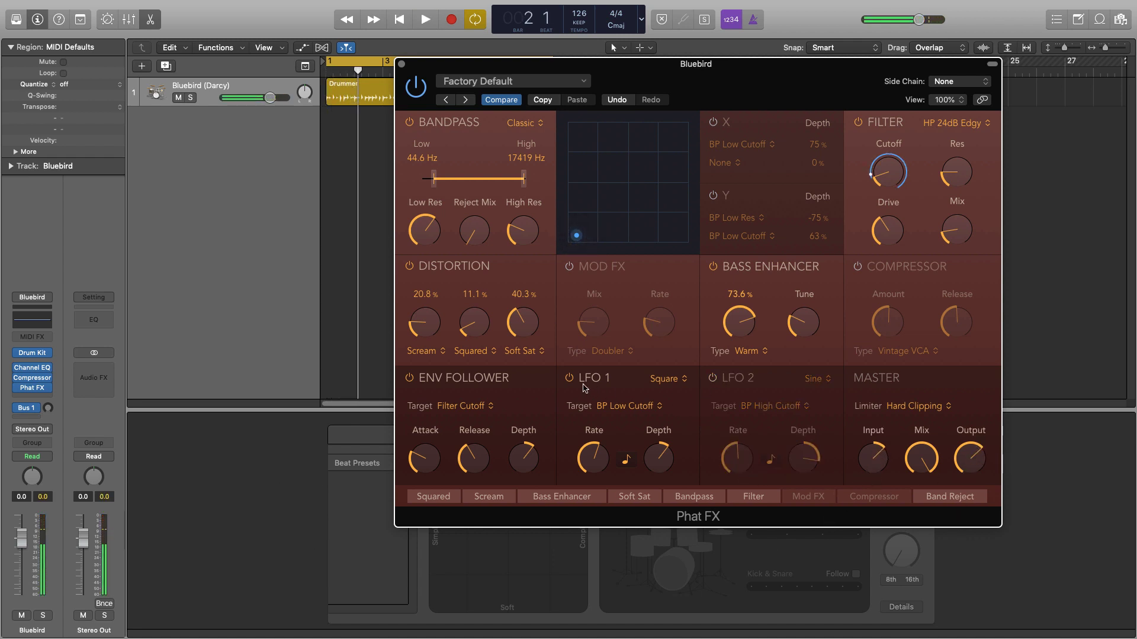
click(569, 378)
key(space)
drag(870, 450, 873, 468)
drag(970, 458, 968, 485)
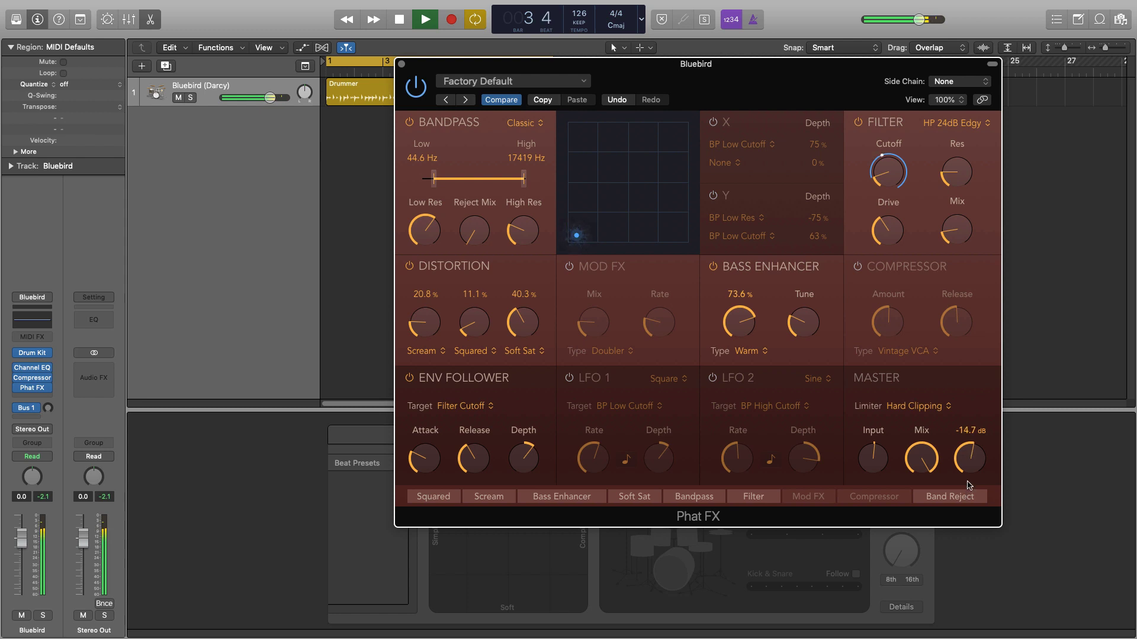
drag(891, 462, 890, 482)
key(space)
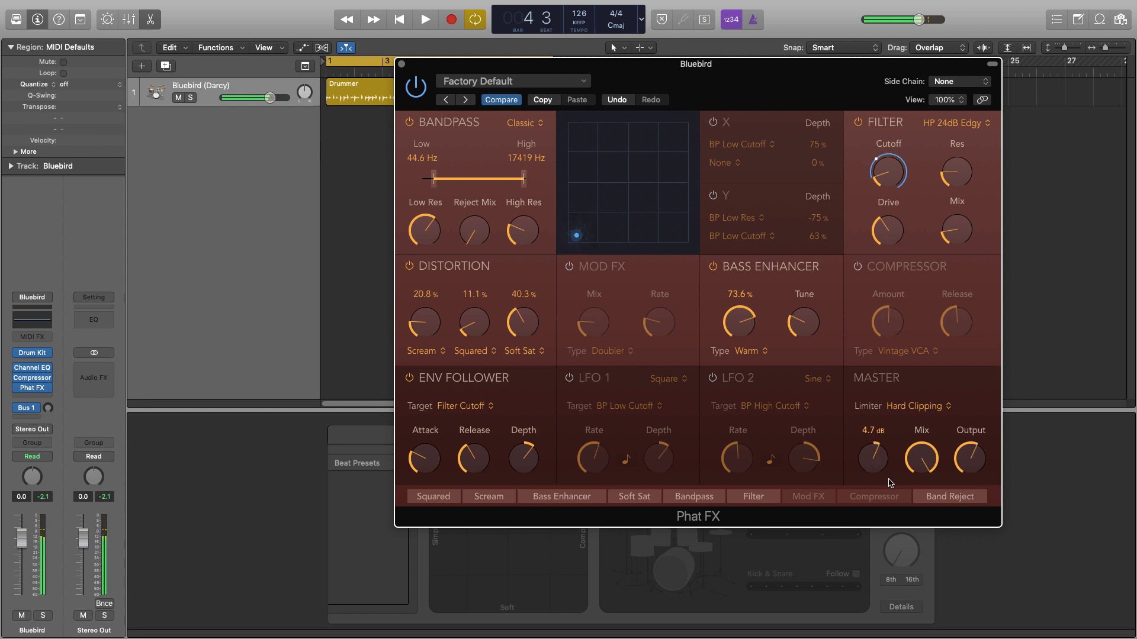